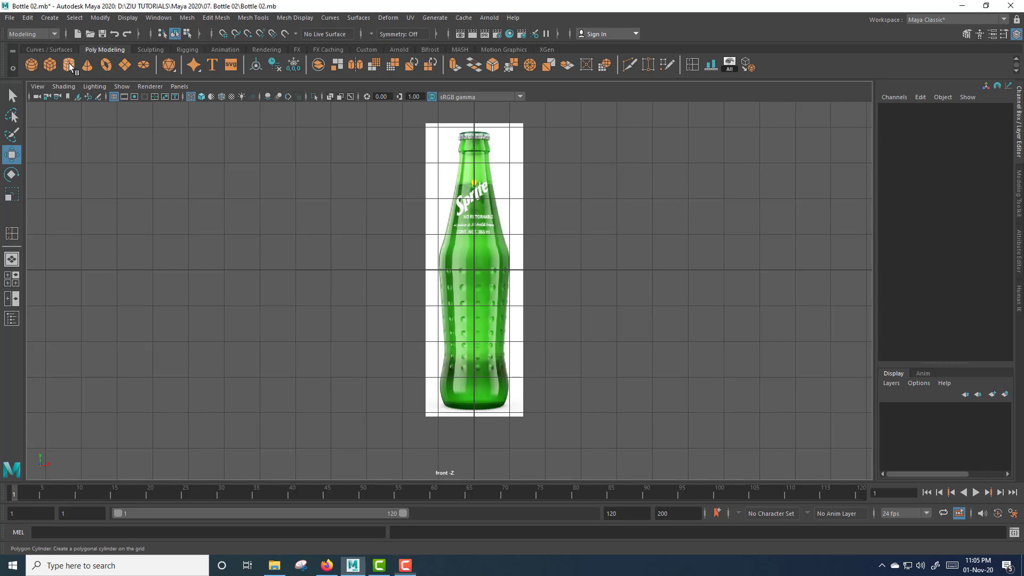
Step: Create a polygon cylinder over the bottle reference and set its axis subdivisions to 21
left_click(69, 64)
scroll(516, 273, "up", 2)
scroll(516, 272, "up", 1)
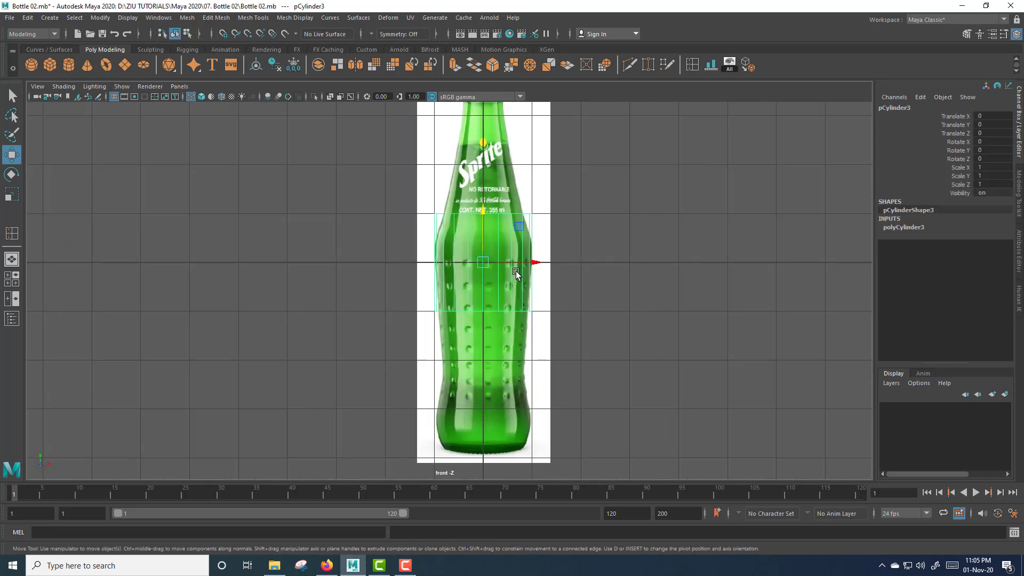
left_click(900, 227)
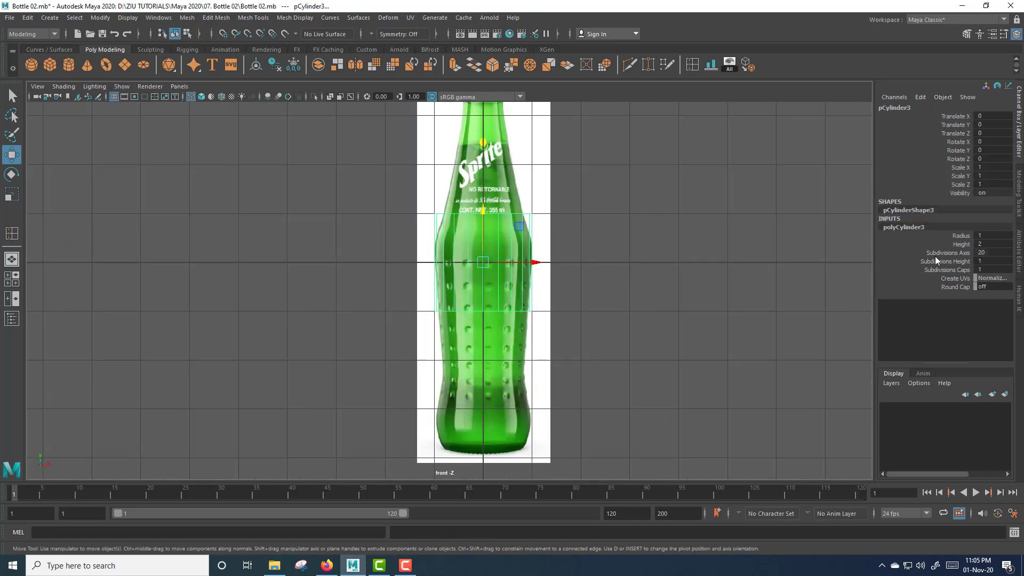
double_click(998, 252)
type("21")
key("Return")
left_click(614, 272)
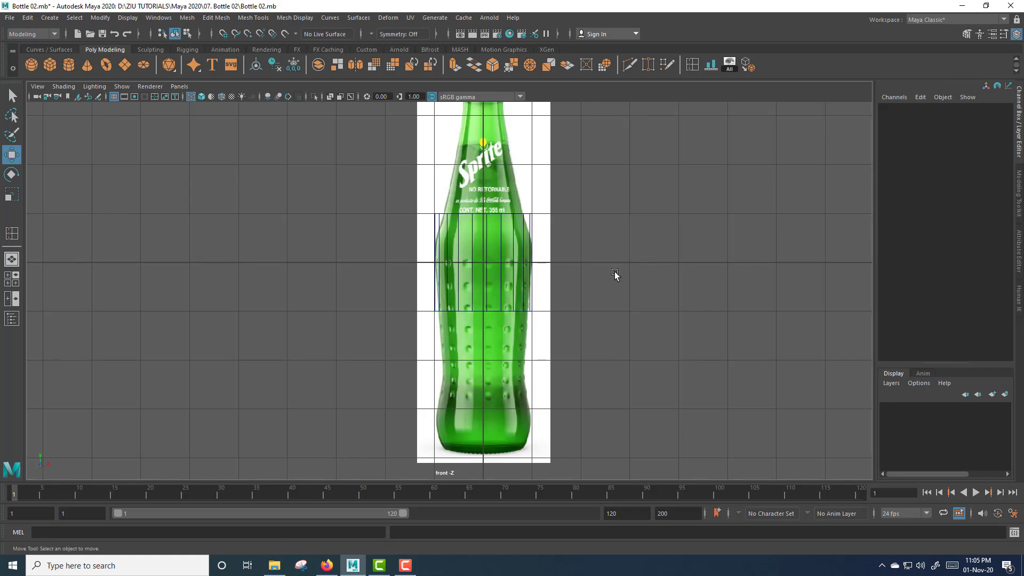
left_click(496, 289)
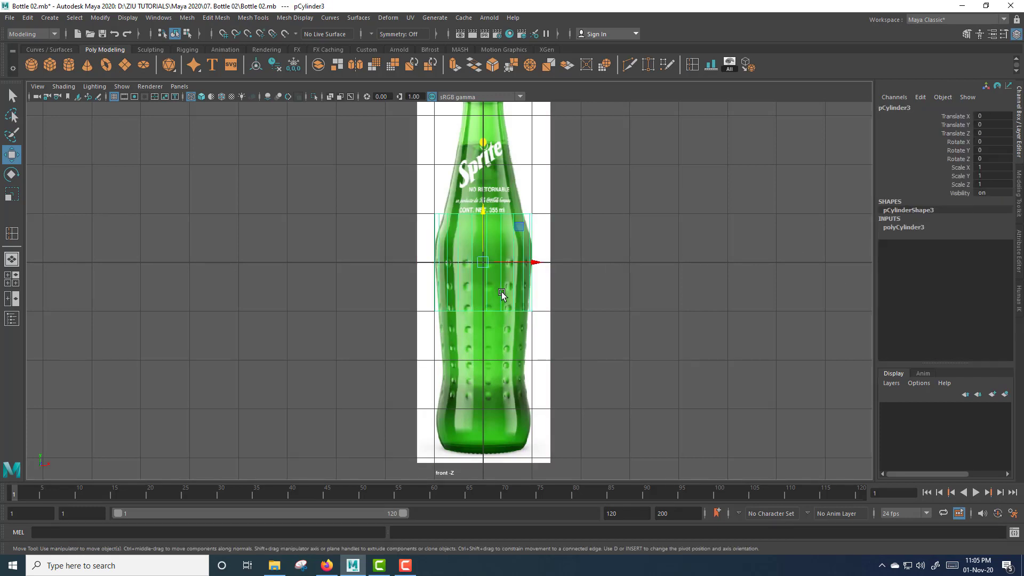
left_click(913, 226)
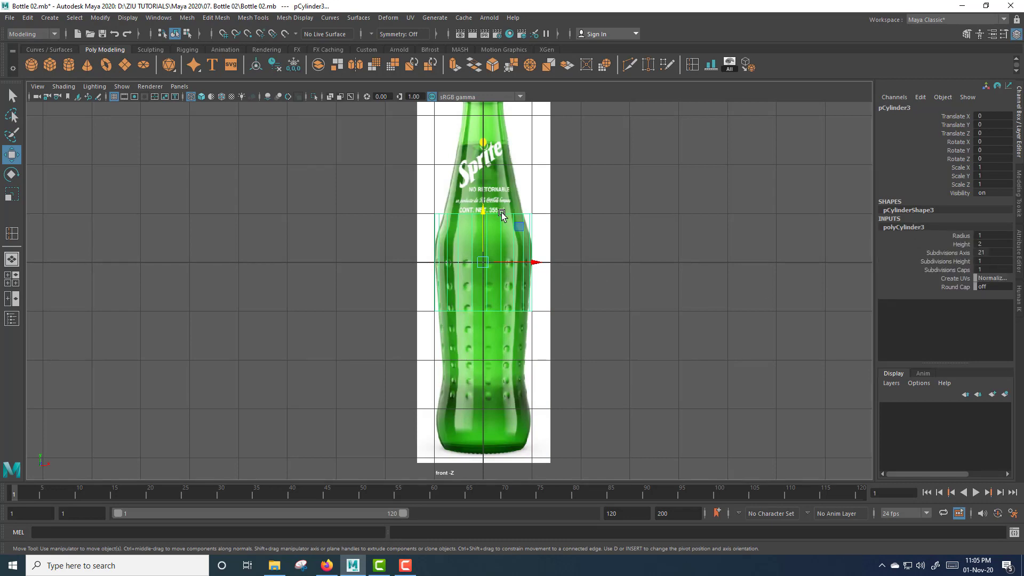
Step: Reset the Insert Edge Loop tool to its defaults and insert one horizontal loop around the cylinder at the bottle's shoulder
scroll(501, 213, "up", 4)
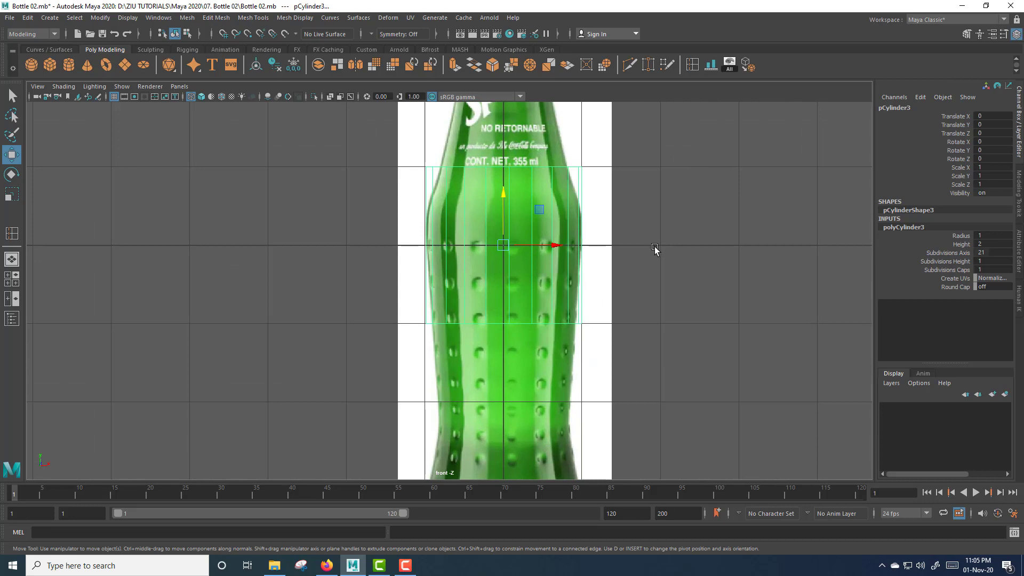
scroll(654, 248, "up", 2)
left_click(690, 68)
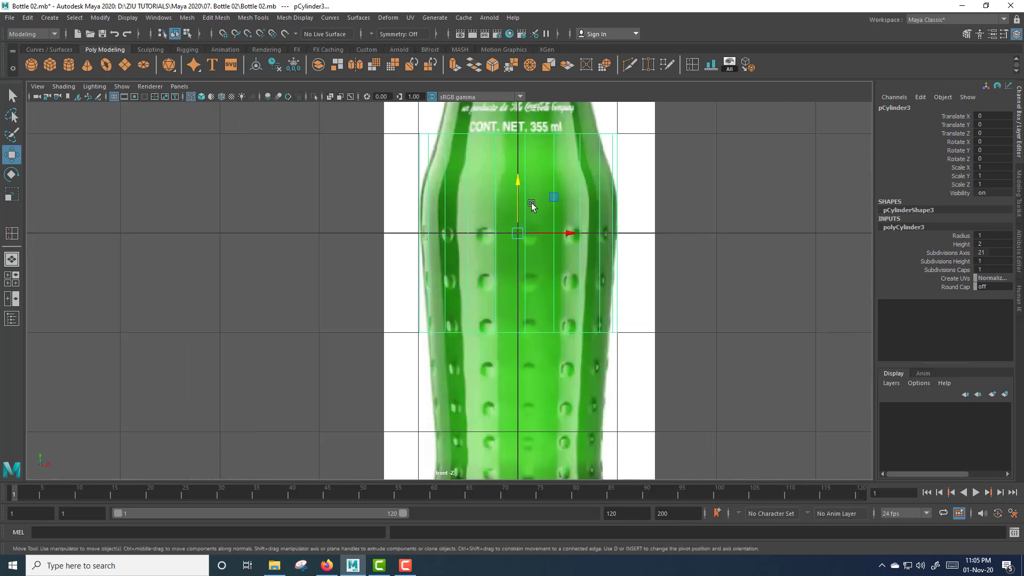
left_click(446, 205)
key("ctrl+z")
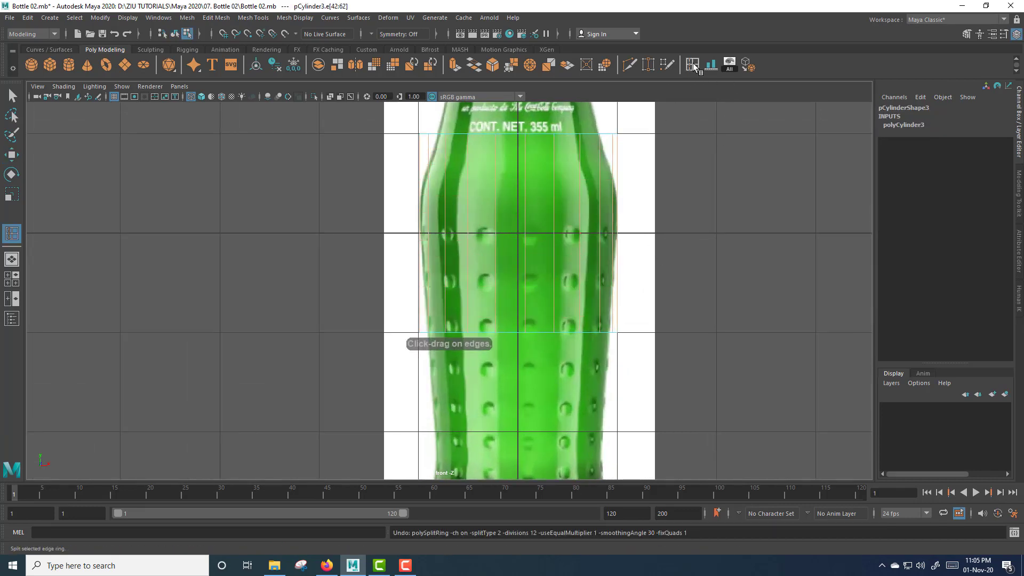
double_click(692, 65)
left_click(932, 135)
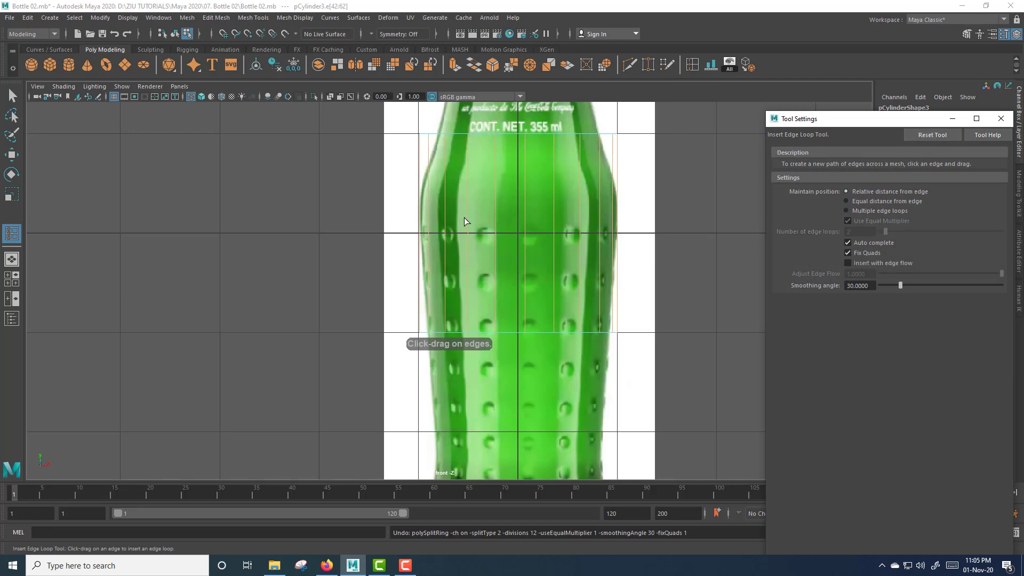
left_click(427, 205)
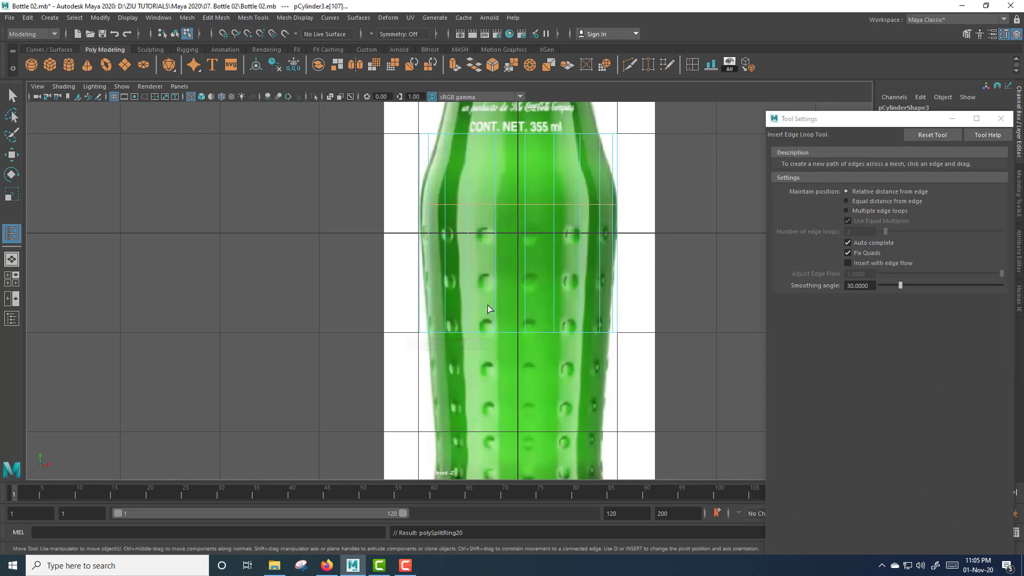
Step: Select the cylinder's bottom row of vertices and move it down to the base of the reference bottle
key("w")
right_click_drag(497, 334, 445, 270)
left_click_drag(370, 297, 687, 387)
scroll(634, 361, "up", 1)
middle_click_drag(633, 361, 512, 208, "alt")
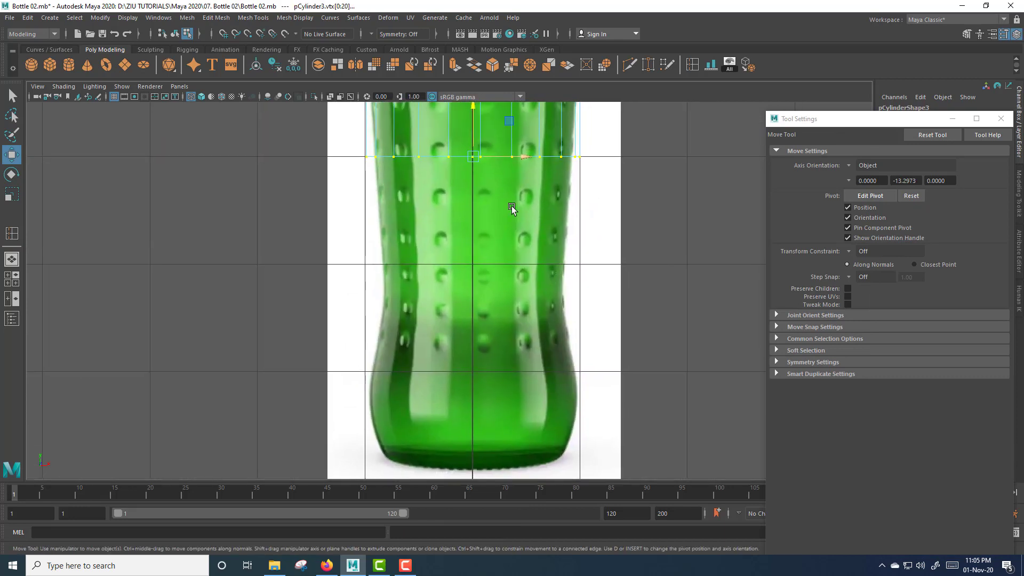
left_click_drag(471, 125, 487, 430)
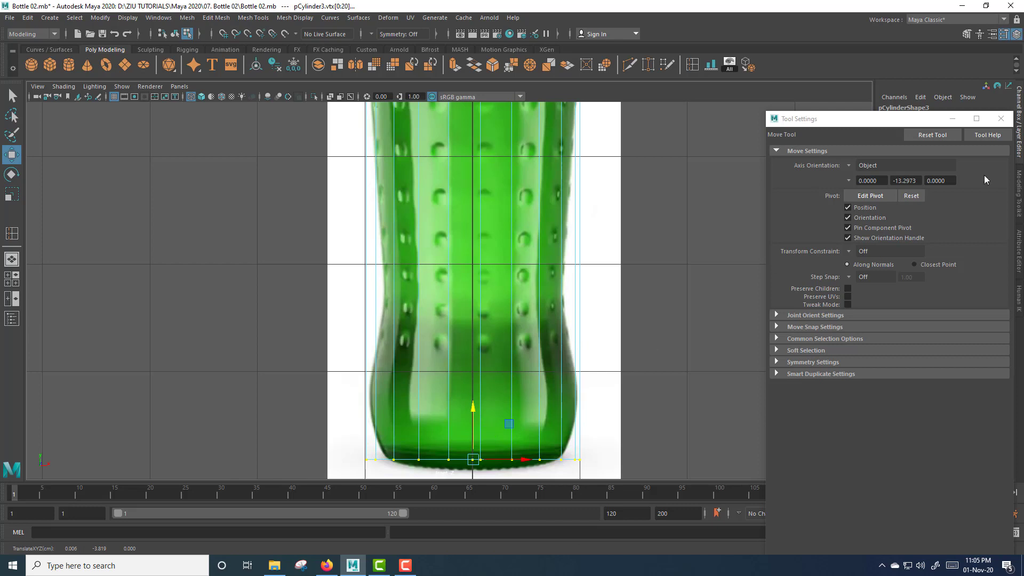
left_click(1000, 119)
Step: Insert an edge loop at the widest part of the bottle's lower bulge and scale it to the reference outline
left_click(692, 64)
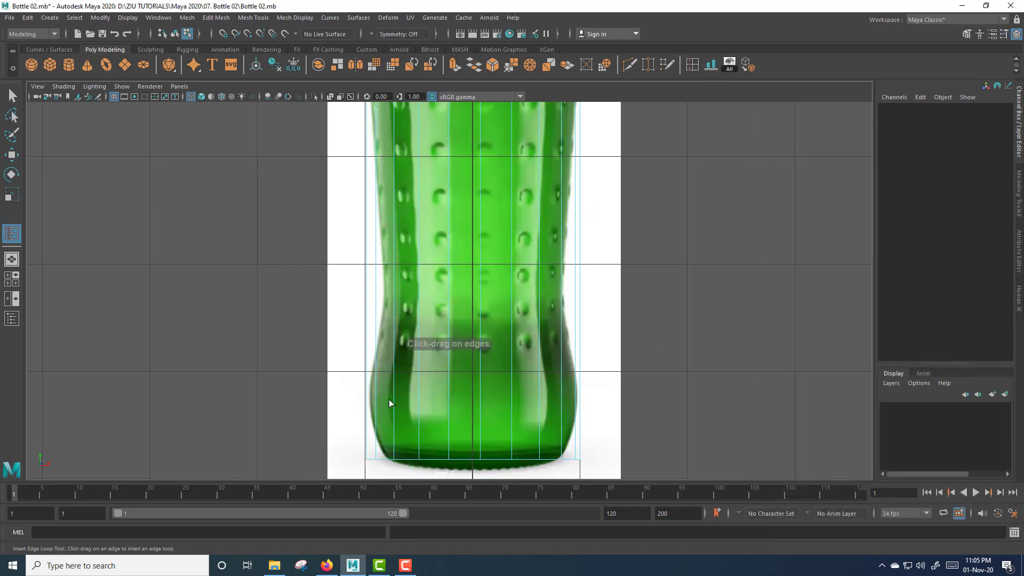
left_click(375, 394)
key("r")
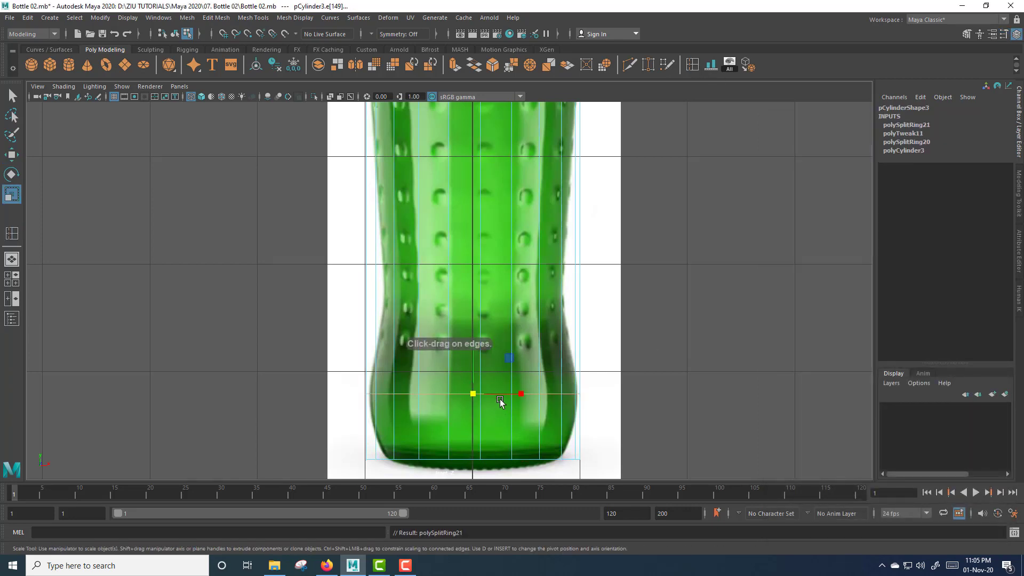
left_click_drag(473, 396, 471, 401)
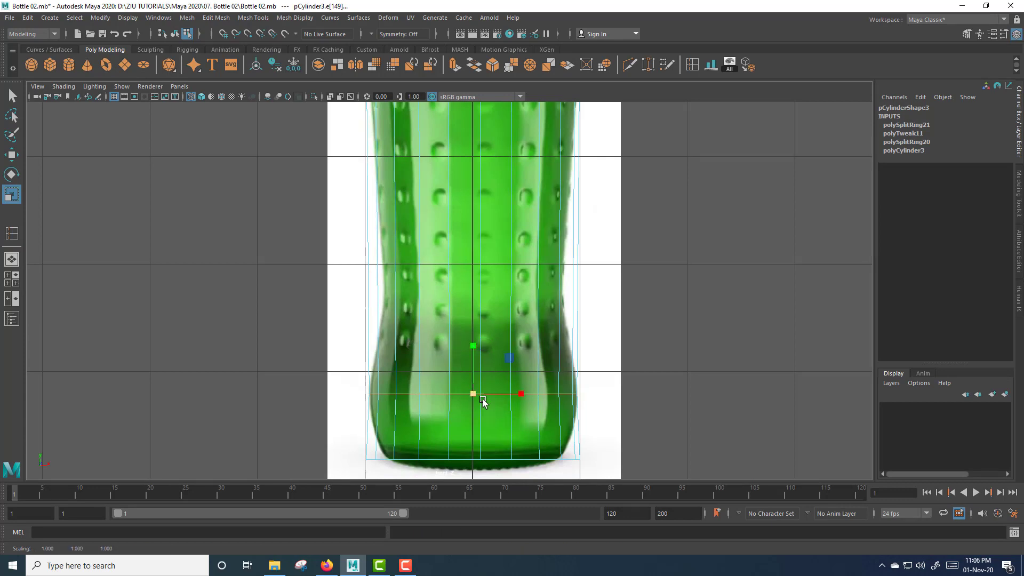
Step: Set the Insert Edge Loop tool to multiple edge loops with 10 loops
middle_click_drag(624, 206, 616, 253, "alt")
scroll(635, 251, "down", 5)
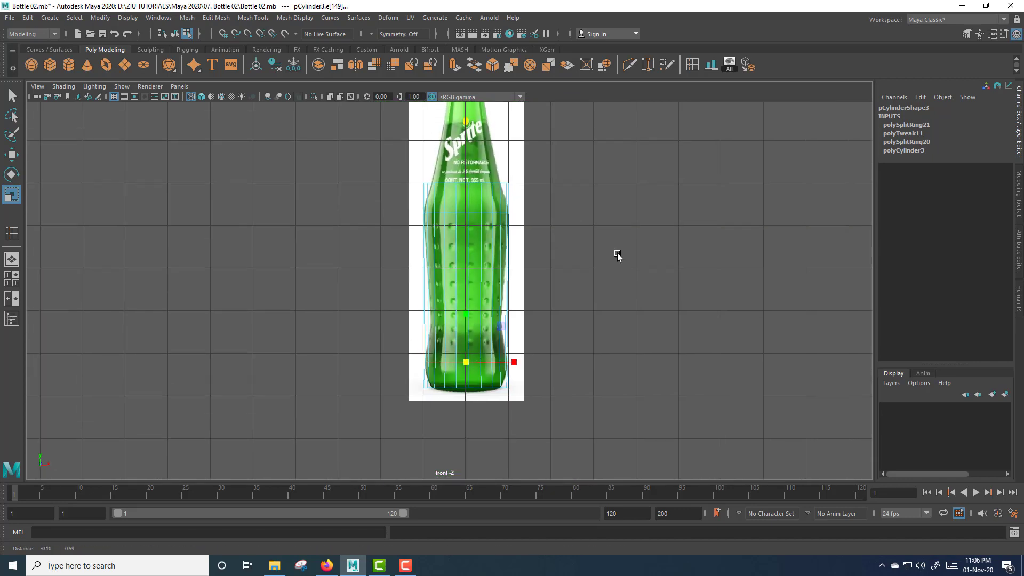
double_click(696, 65)
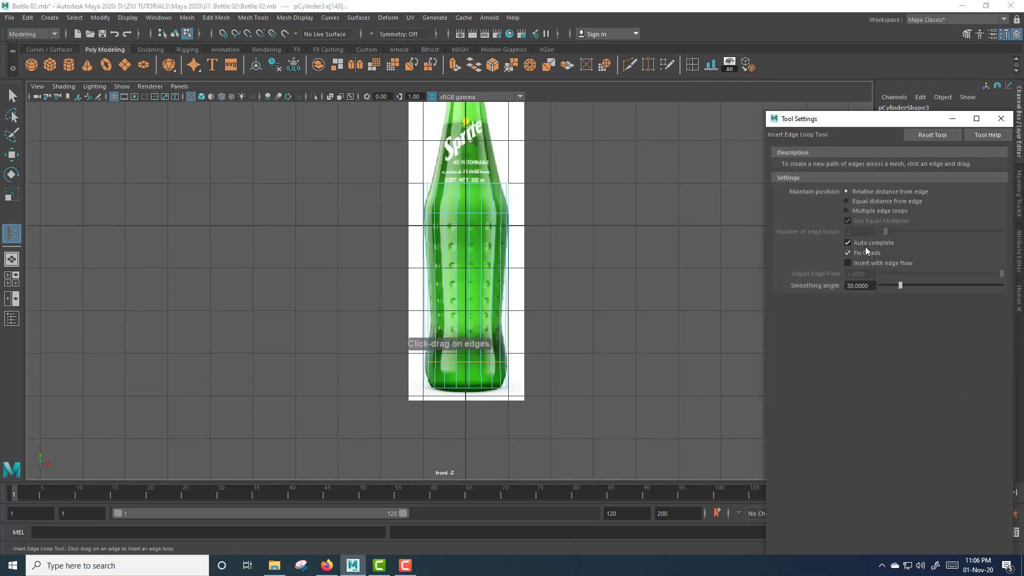
left_click(847, 211)
left_click(859, 231)
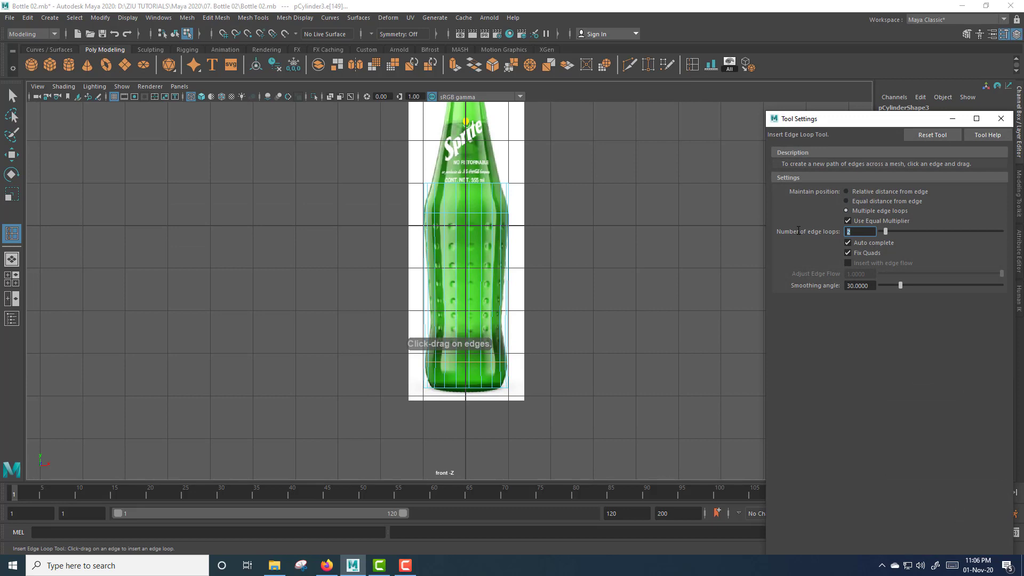
type("10")
key("Return")
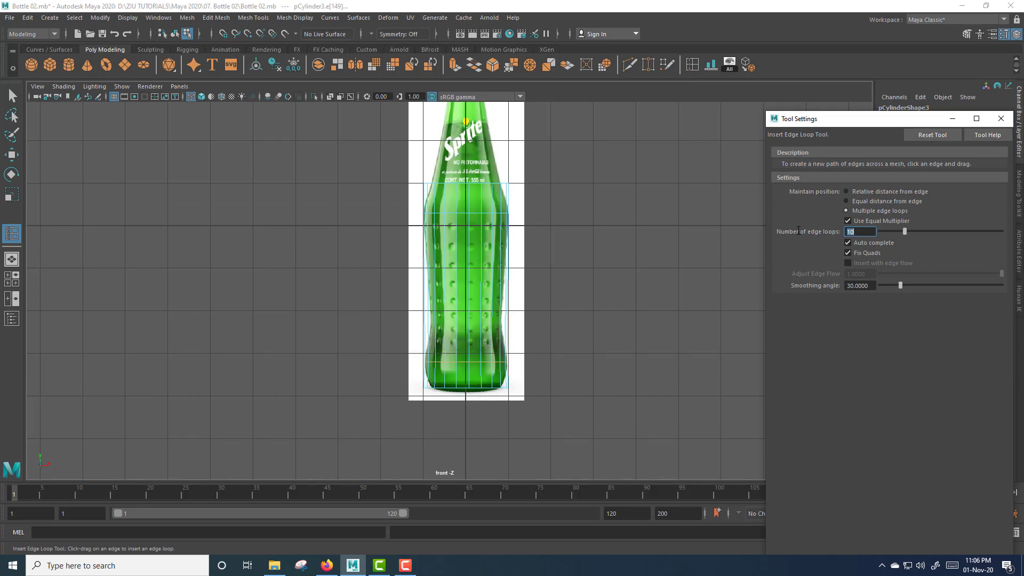
left_click(480, 289)
scroll(586, 322, "up", 10)
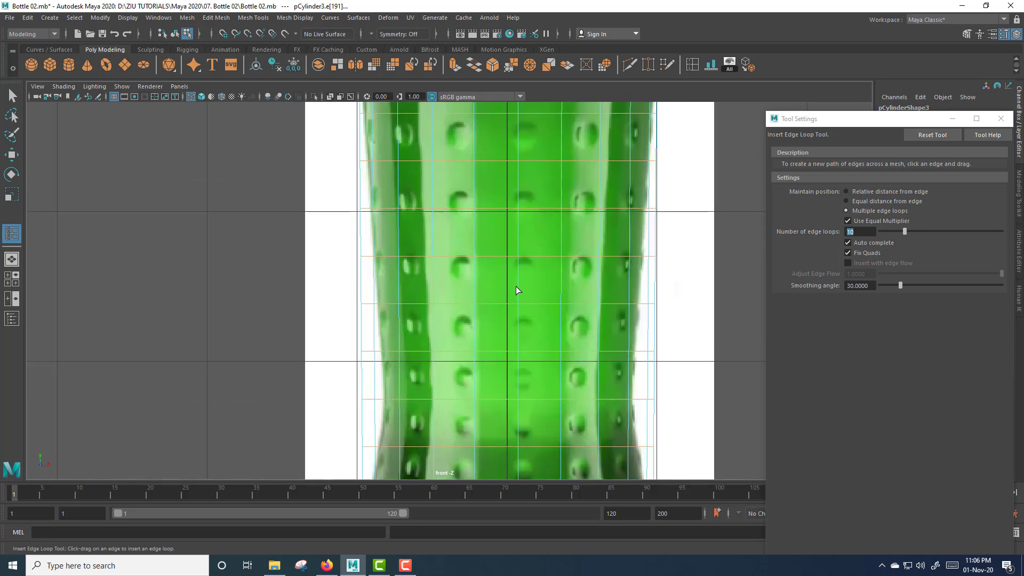
key("ctrl+z")
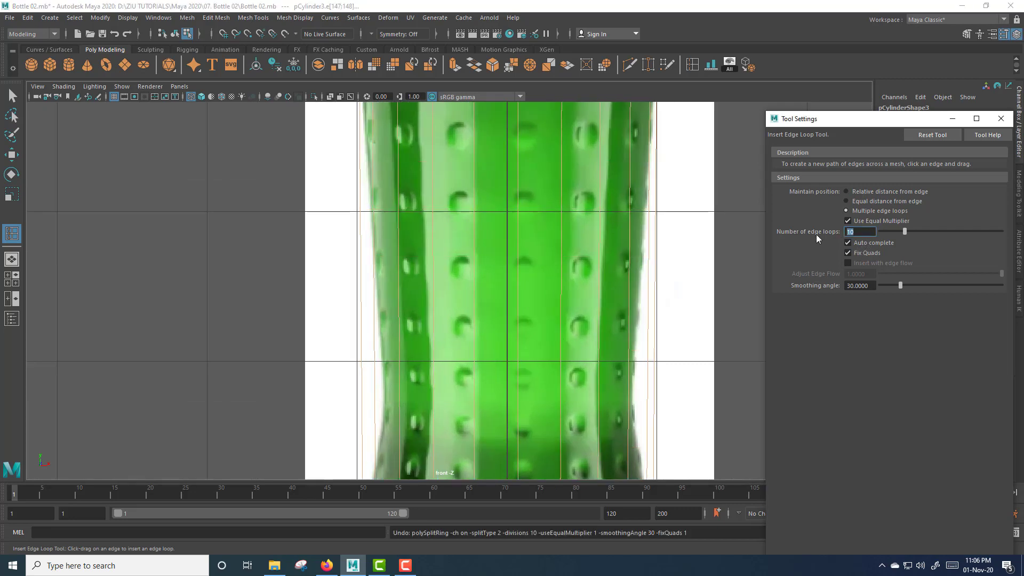
Step: Set the number of edge loops to 12 and insert them on the body between the shoulder loop and the lower bulge loop
type("12")
key("Return")
left_click(517, 305)
scroll(517, 305, "up", 4)
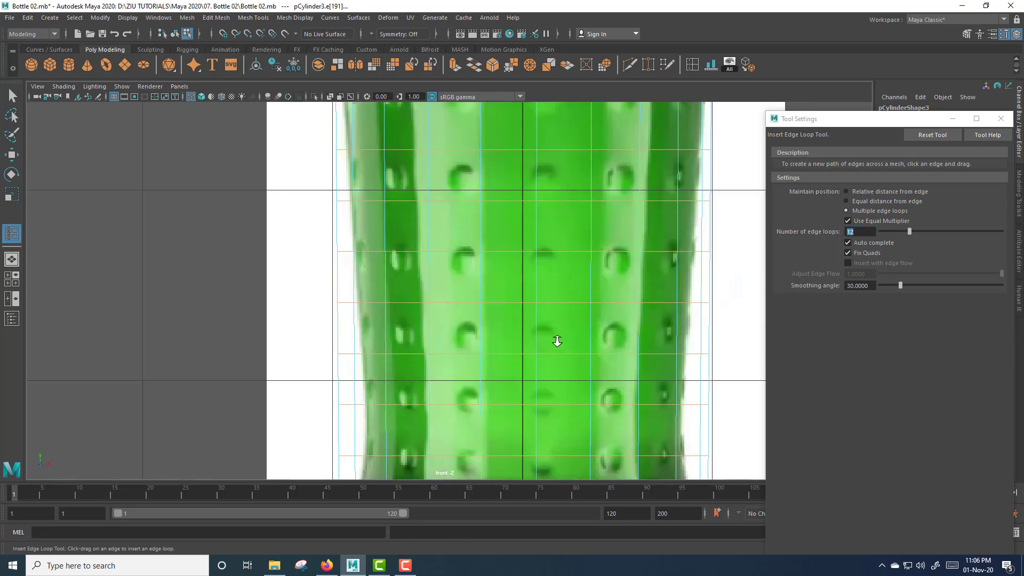
scroll(559, 341, "down", 5)
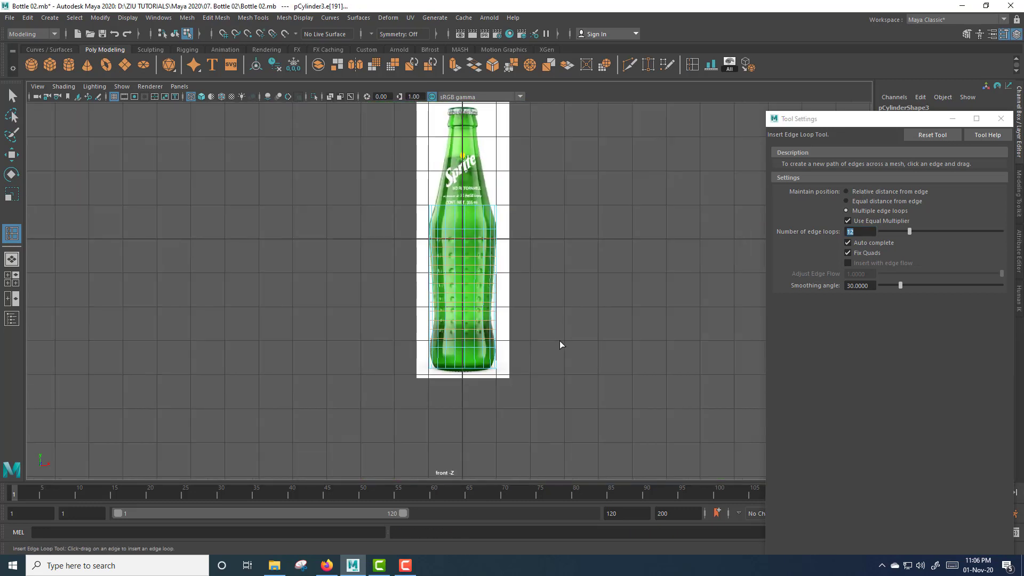
left_click(1000, 118)
Step: Select the cylinder's top row of vertices and move it up to the bottle cap
scroll(619, 235, "up", 3)
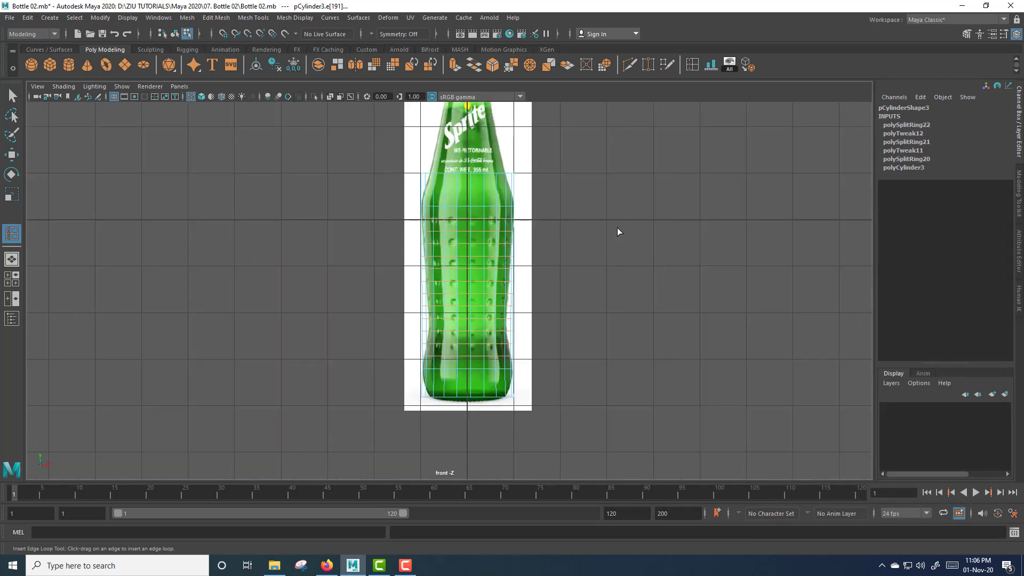
key("w")
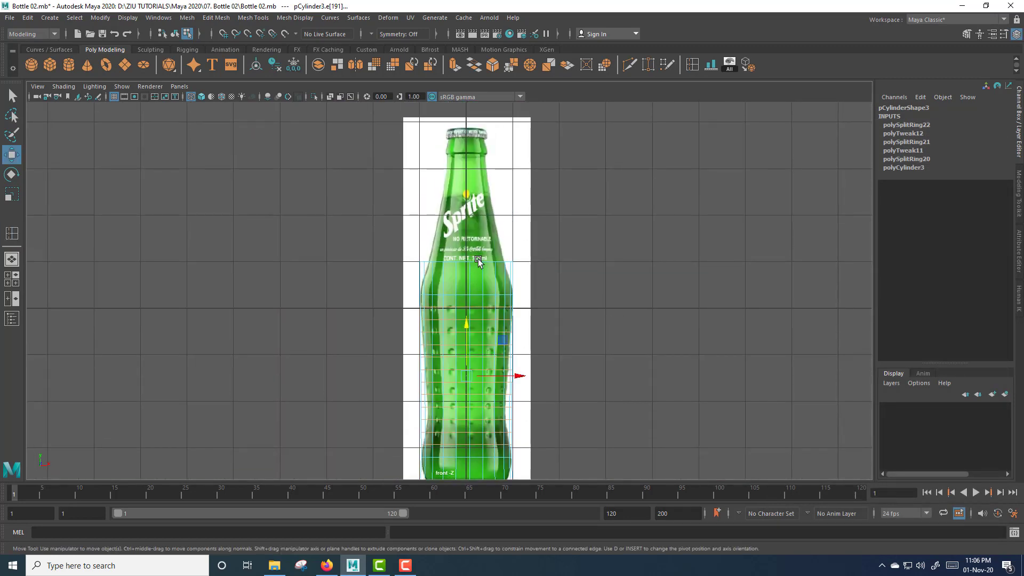
right_click_drag(478, 259, 433, 260)
left_click_drag(354, 238, 609, 276)
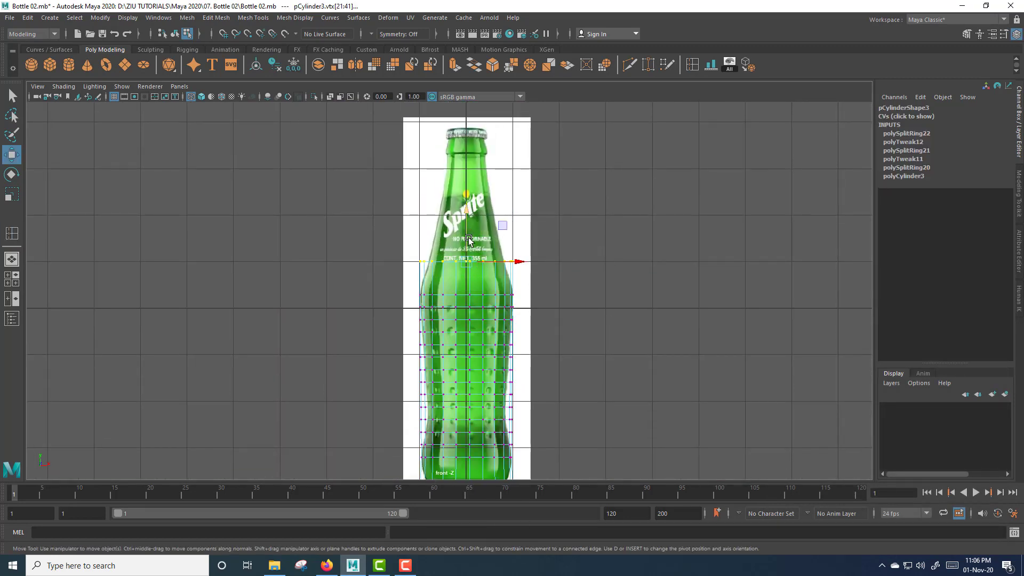
left_click_drag(467, 236, 472, 109)
Step: Scale the top row of vertices inward to the width of the bottle's mouth beneath the cap
middle_click_drag(545, 161, 553, 316, "alt")
scroll(554, 317, "up", 3)
key("r")
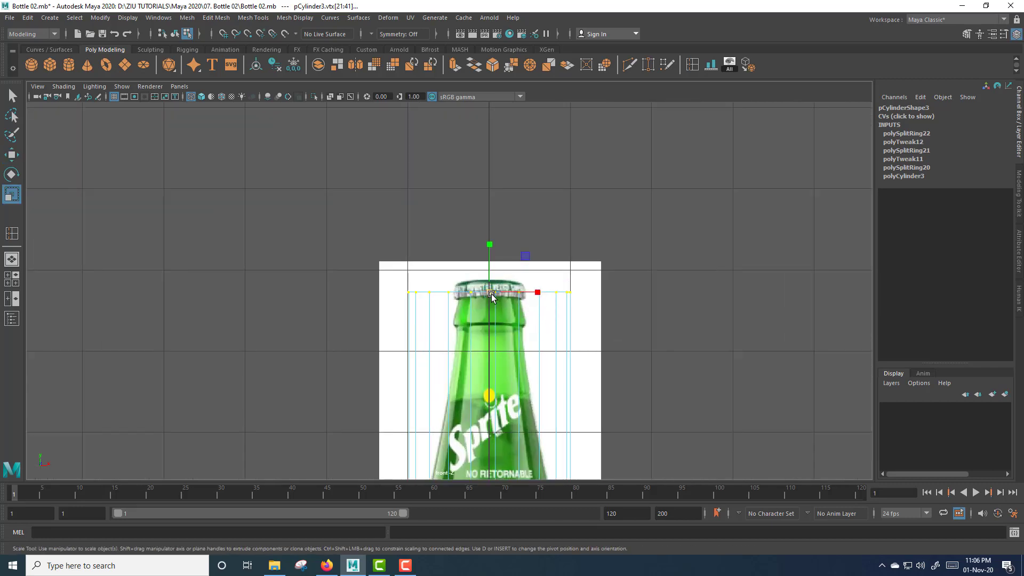
left_click_drag(490, 293, 419, 341)
scroll(684, 222, "up", 5)
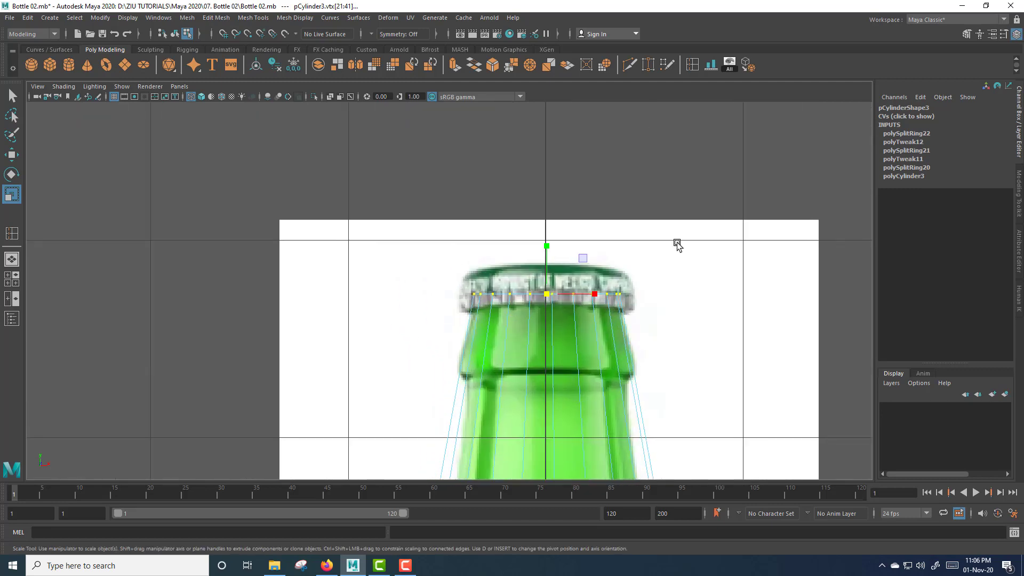
Step: Undo the stray multiple loops on the neck and reset the Insert Edge Loop tool to its default settings
left_click(694, 66)
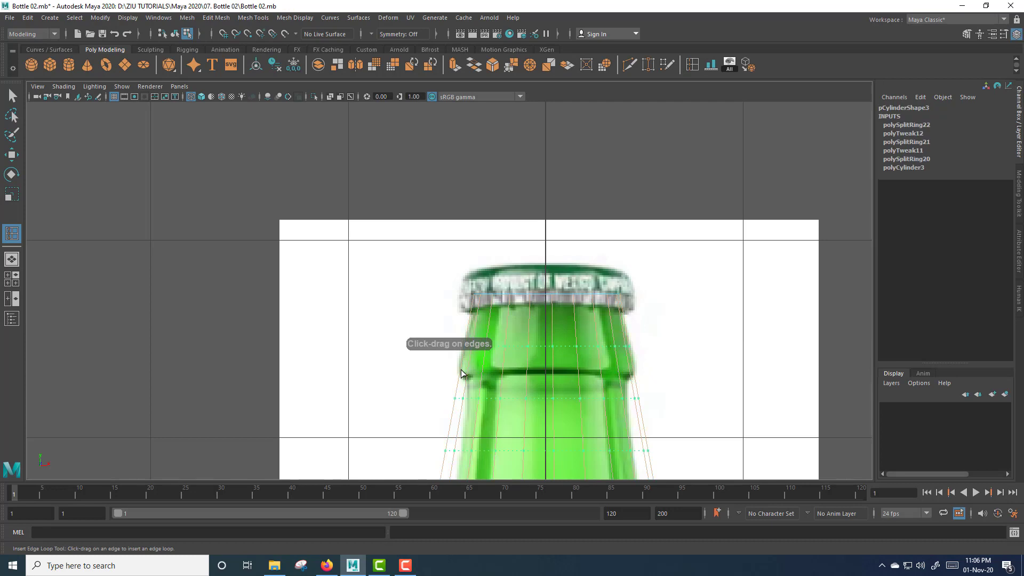
key("ctrl+z")
double_click(692, 65)
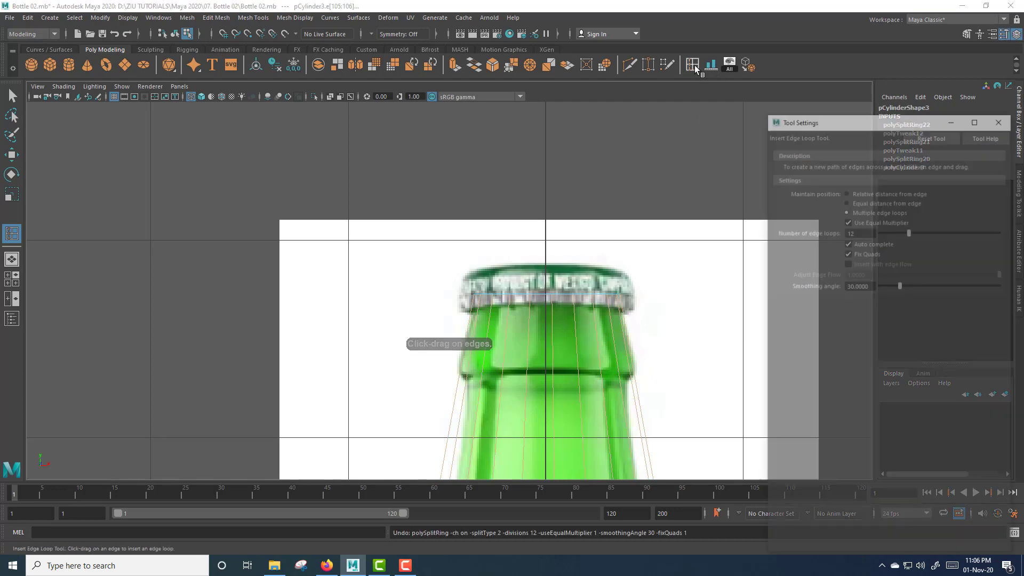
left_click(931, 136)
left_click(1000, 118)
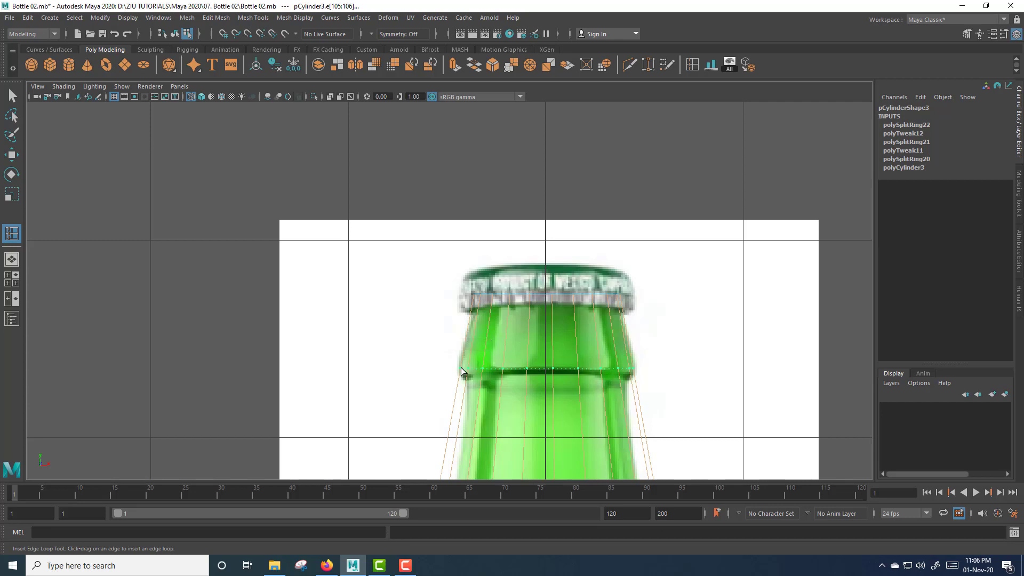
Step: Insert two edge loops at the neck's collar, scale the lower one inward to about 0.9 and move it up beneath the ridge
left_click(462, 372)
left_click_drag(622, 382, 622, 384)
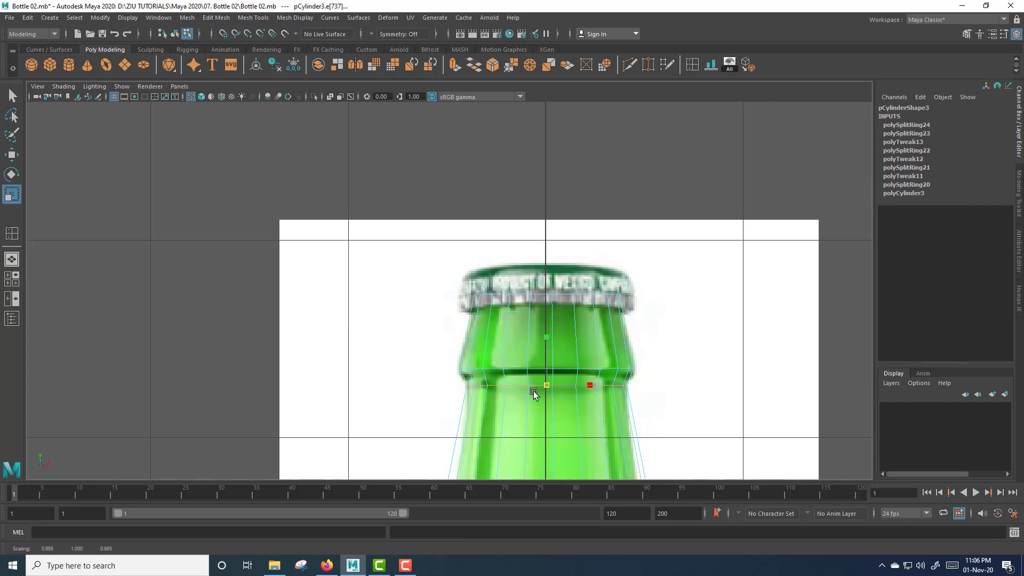
key("w")
left_click_drag(548, 380, 546, 366)
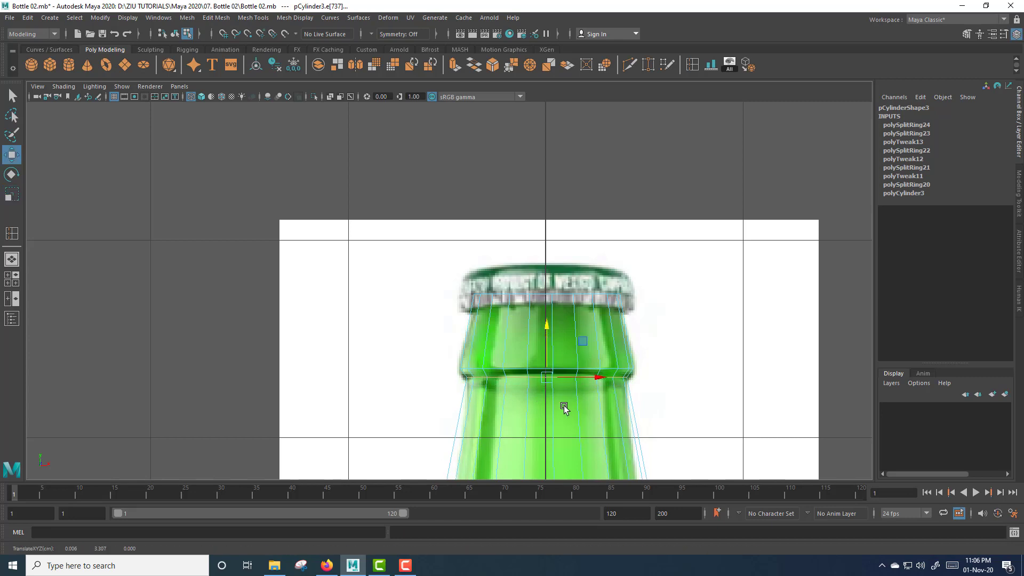
Step: Select the upper collar edge loop and adjust its scale to the width of the ridge
double_click(608, 368)
key("r")
left_click(549, 369)
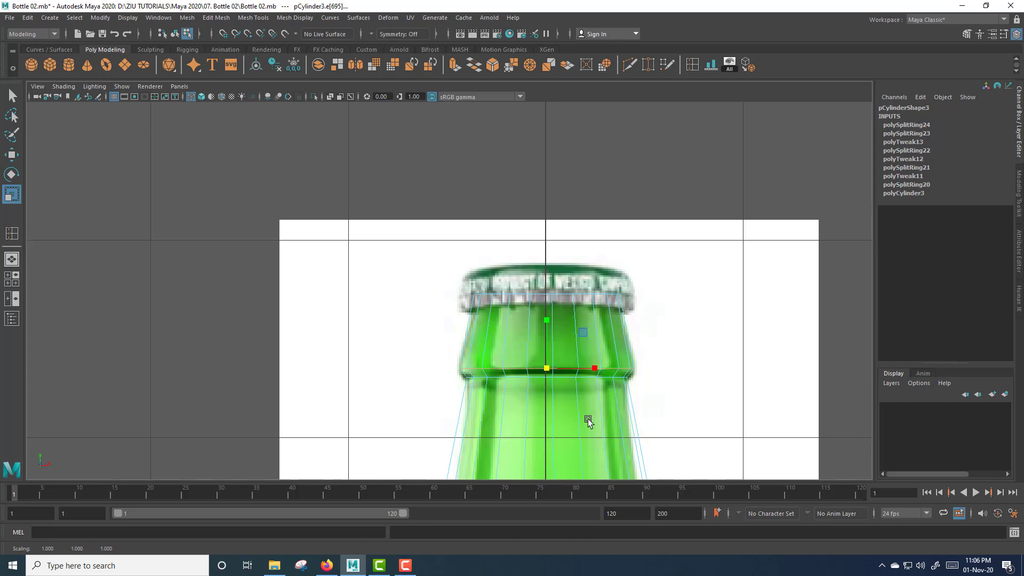
scroll(592, 416, "down", 5)
scroll(576, 354, "up", 1)
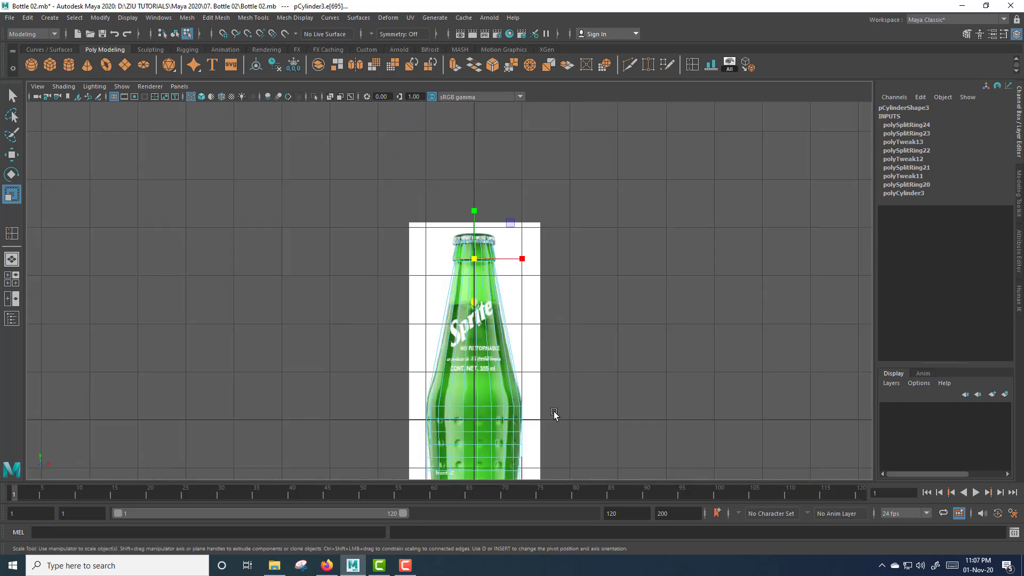
Step: Select the bottom edge loop of the bottle and scale it inward to the width of the rounded base
middle_click_drag(576, 354, 589, 196, "alt")
scroll(630, 306, "up", 3)
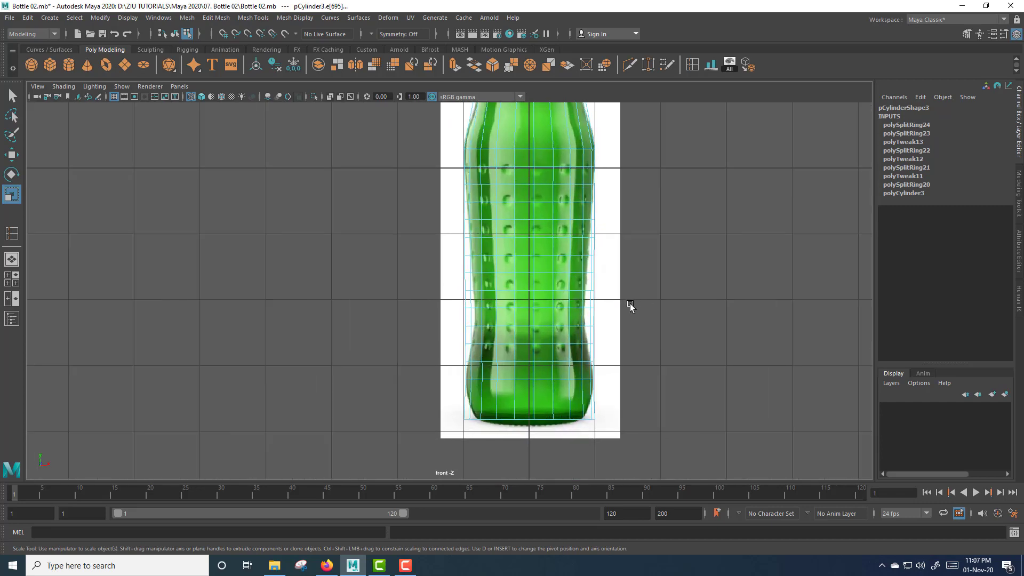
middle_click_drag(621, 394, 612, 290, "alt")
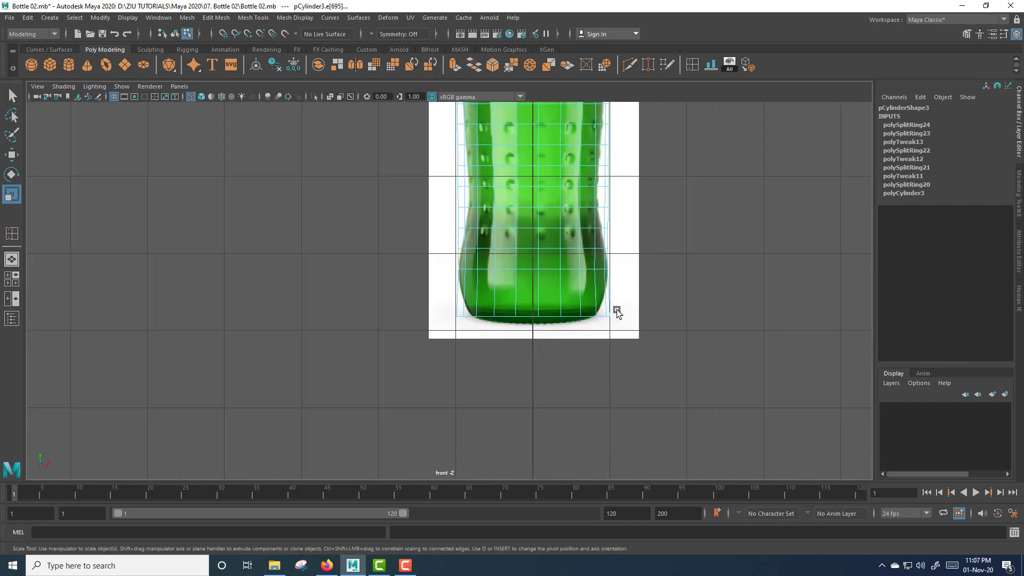
scroll(612, 311, "up", 2)
right_click_drag(607, 327, 605, 242)
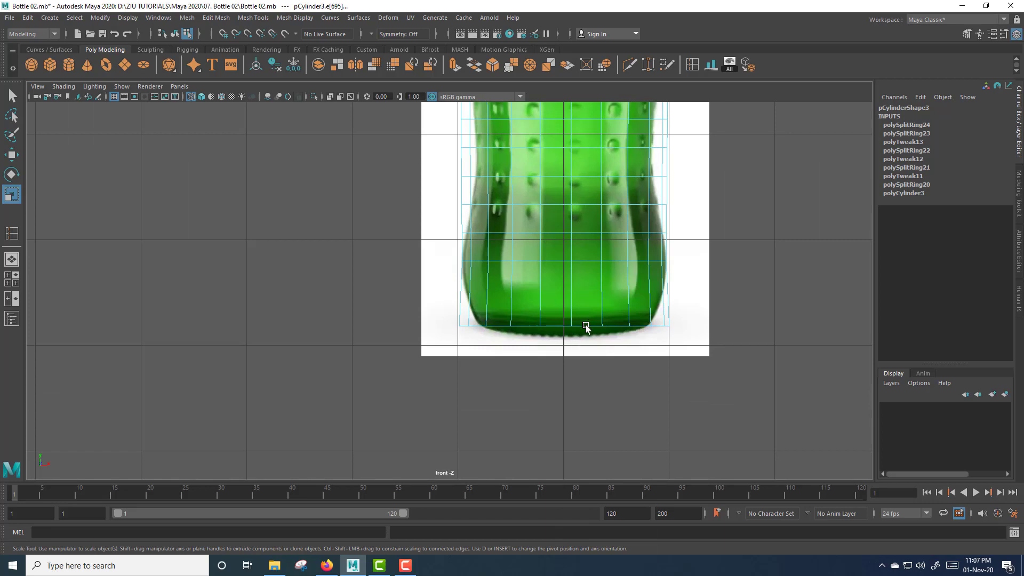
left_click(586, 325)
left_click_drag(566, 330, 536, 339)
scroll(648, 357, "up", 3)
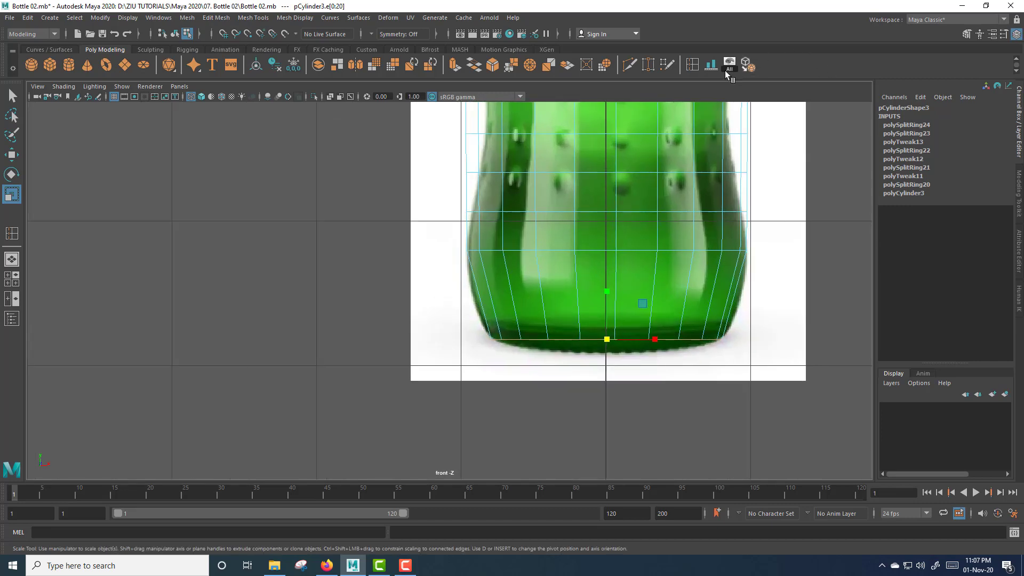
Step: Insert two edge loops just above the base using the Multiple edge loops option and scale them slightly outward to the base's curve
double_click(692, 66)
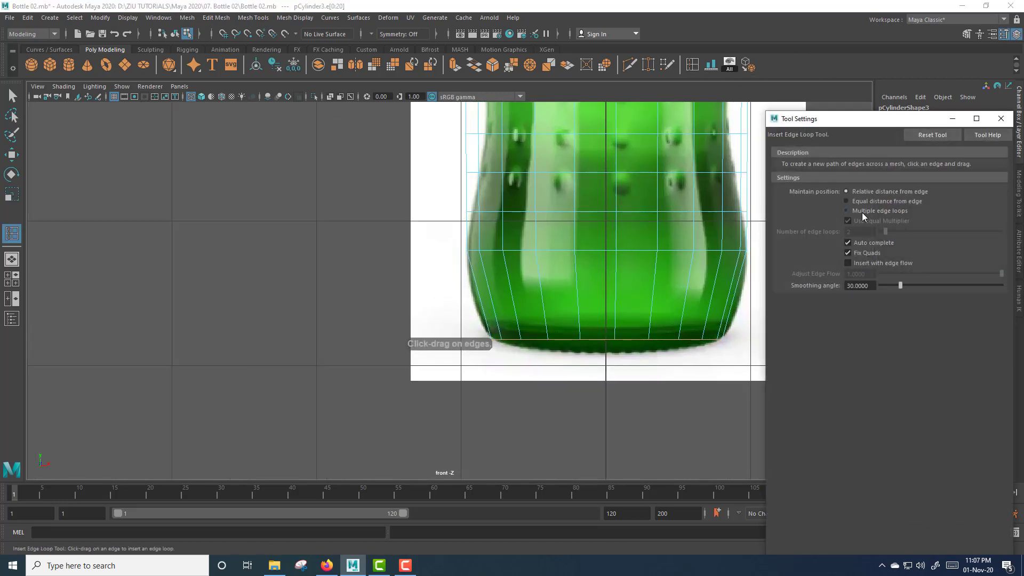
left_click(862, 212)
left_click(578, 301)
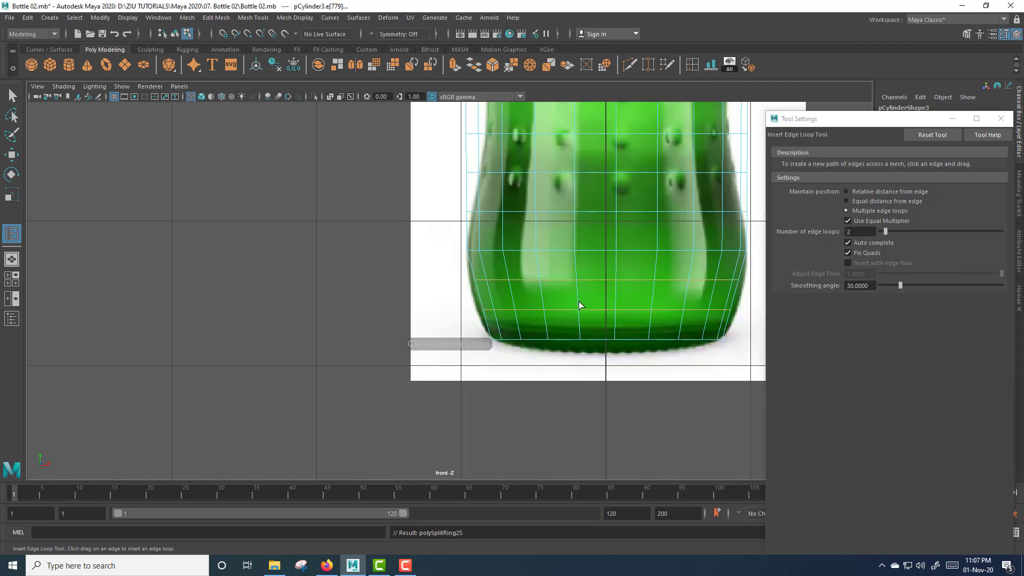
key("r")
left_click_drag(607, 293, 616, 293)
scroll(592, 344, "down", 2)
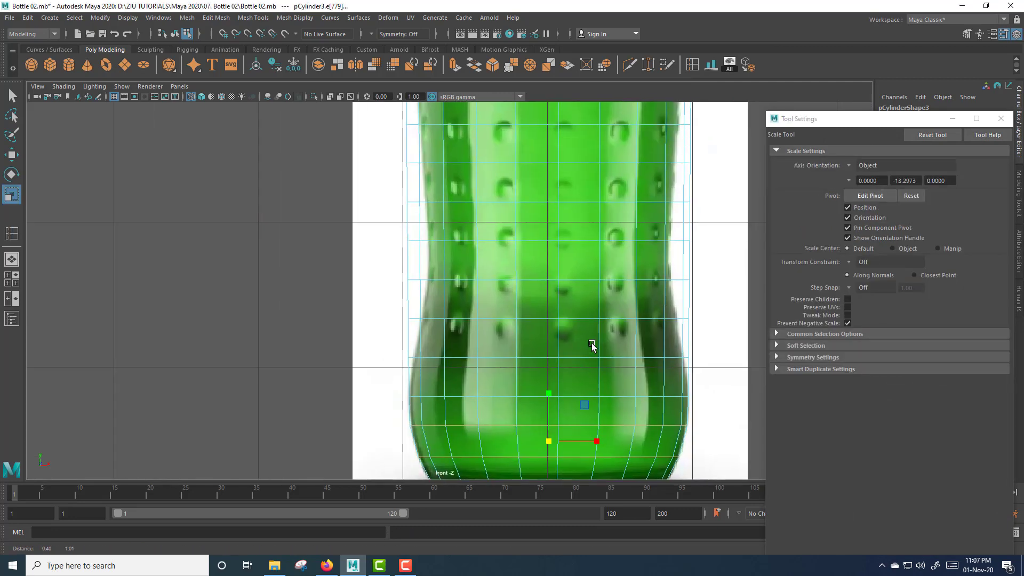
scroll(566, 347, "down", 2)
middle_click_drag(592, 341, 587, 474, "alt")
scroll(589, 389, "up", 4)
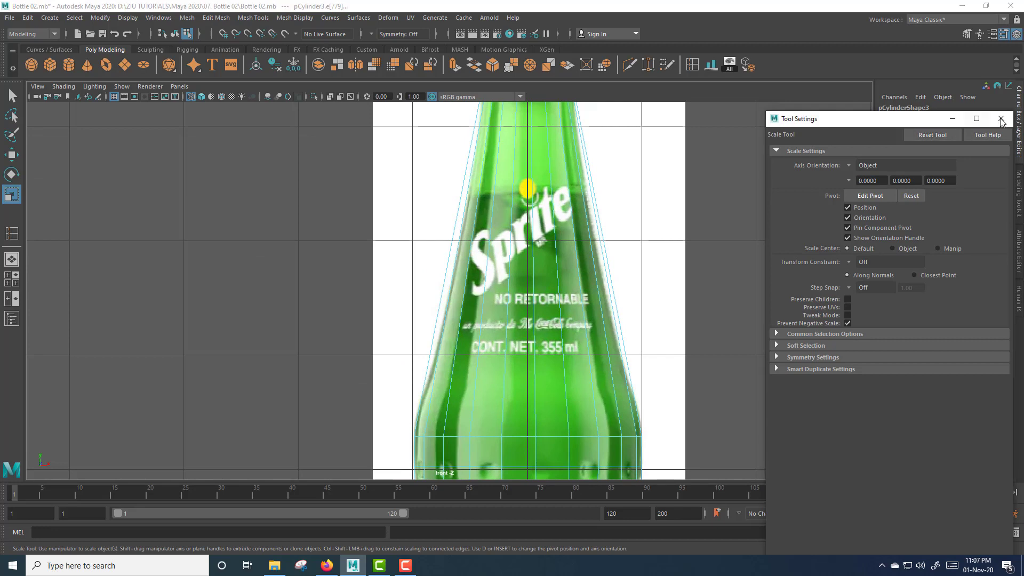
left_click(1000, 119)
left_click(711, 66)
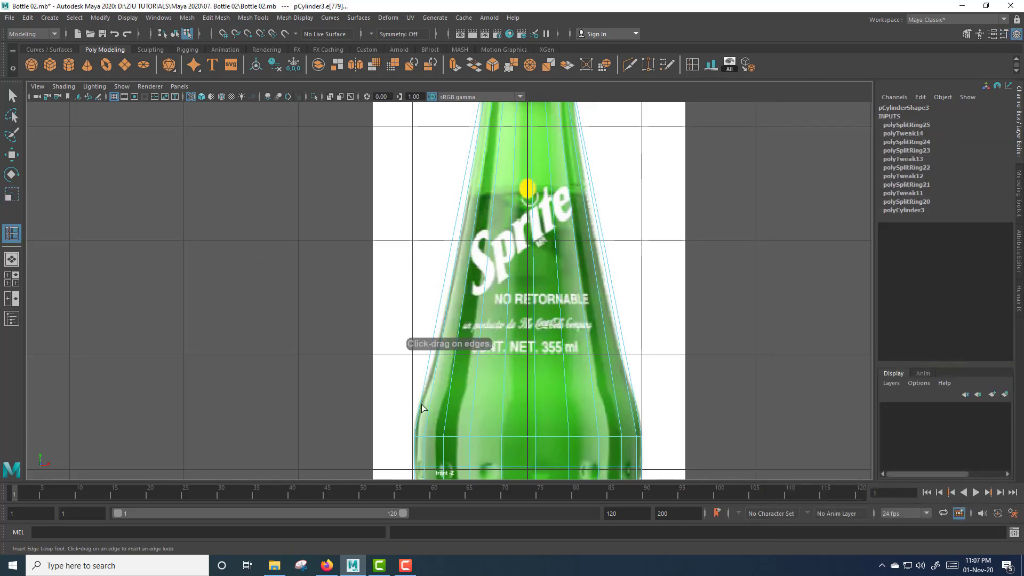
left_click_drag(421, 408, 493, 383)
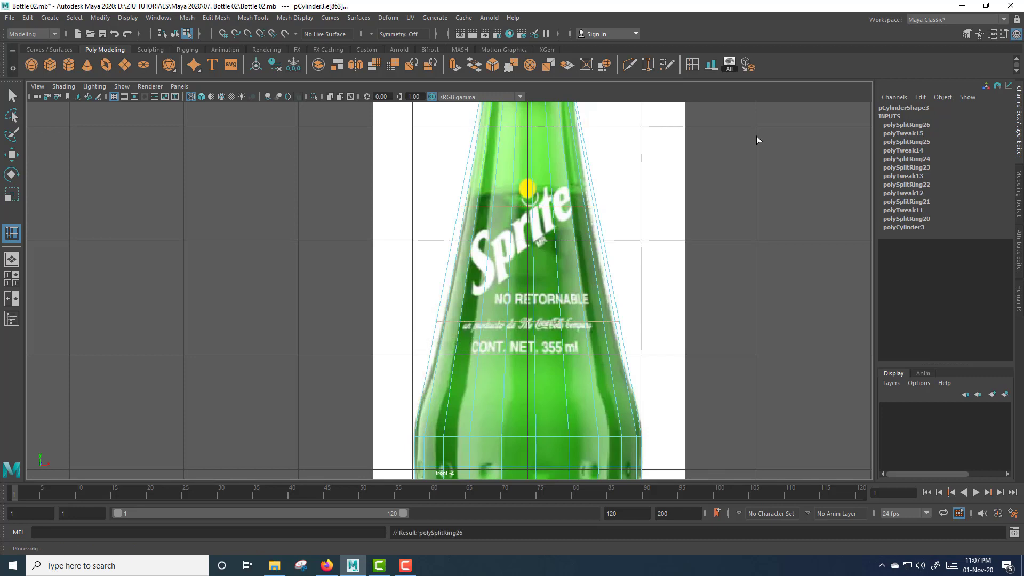
key("ctrl+z")
Step: Reset the Insert Edge Loop tool, add one edge loop above the shoulder and scale it inward to about 0.96
double_click(692, 65)
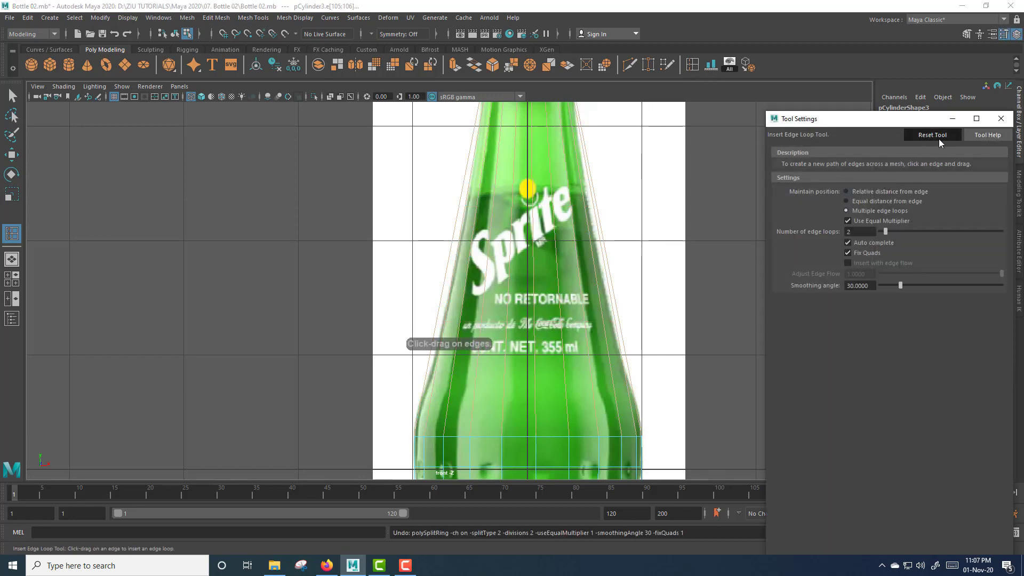
left_click(1001, 118)
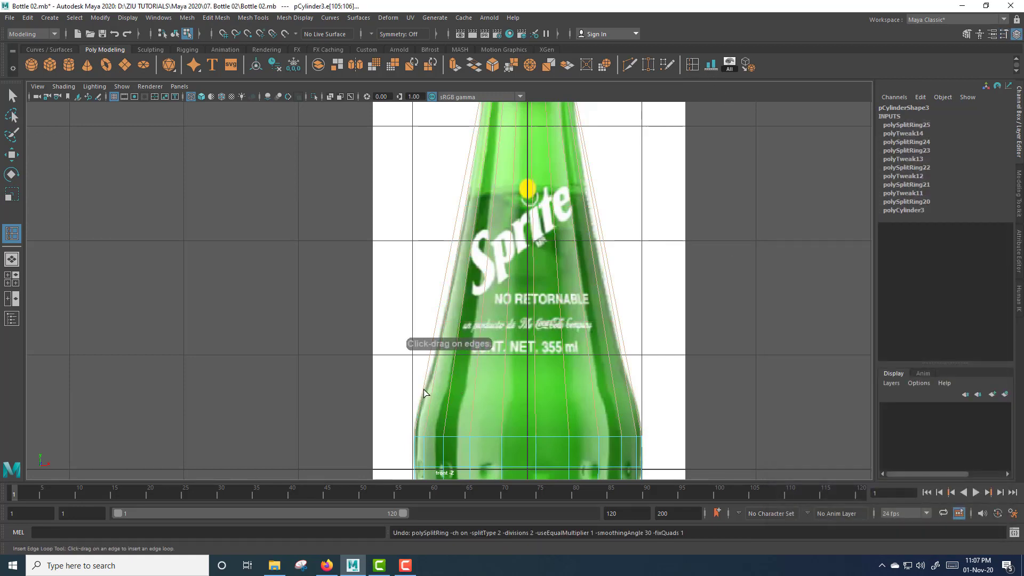
left_click_drag(423, 393, 424, 381)
scroll(491, 418, "up", 2)
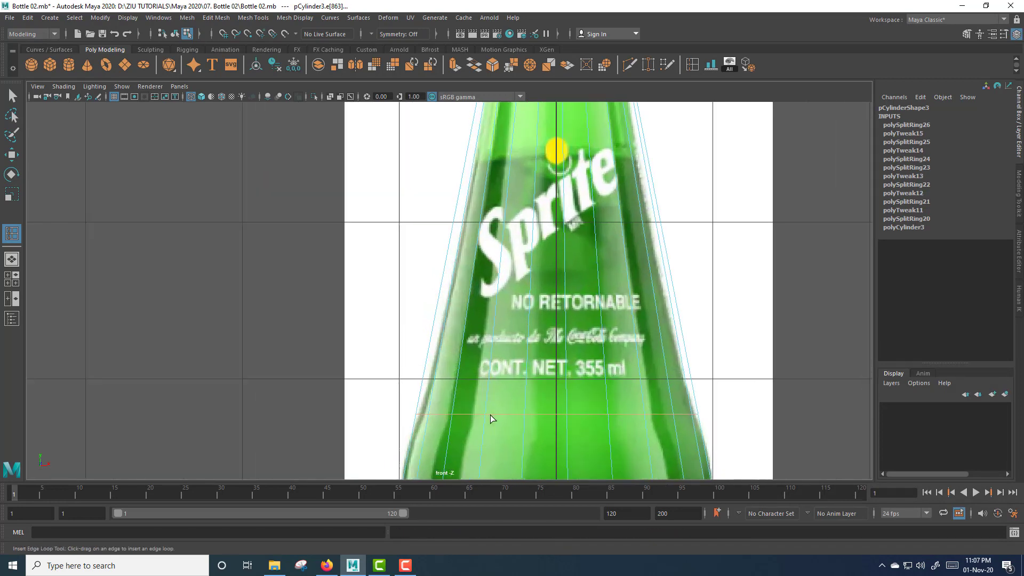
key("r")
left_click_drag(557, 415, 549, 422)
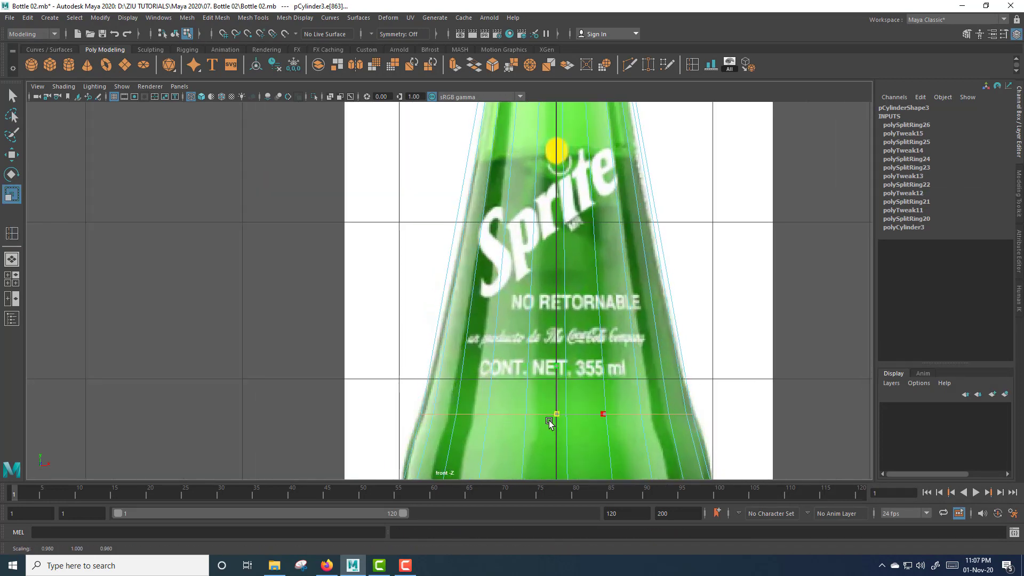
Step: Insert an edge loop midway along the shoulder curve and scale it outward to about 1.04
middle_click_drag(542, 445, 555, 290, "alt")
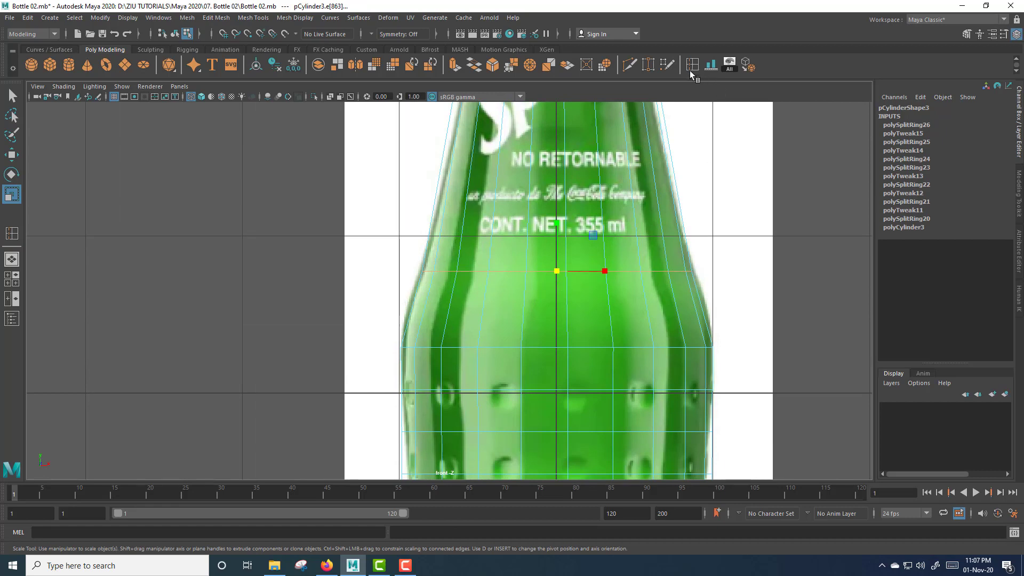
key("y")
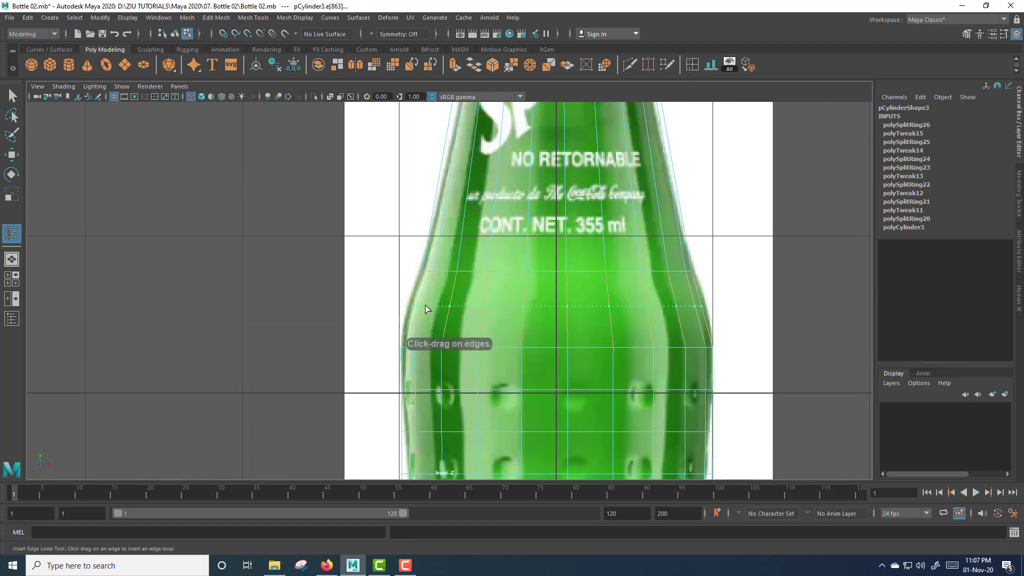
left_click(424, 307)
key("r")
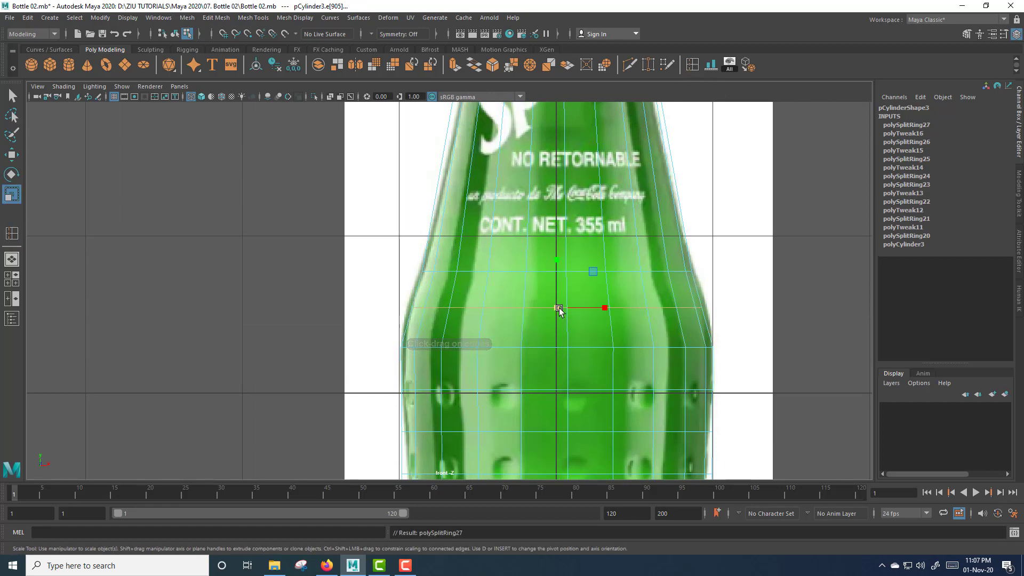
left_click_drag(563, 307, 567, 309)
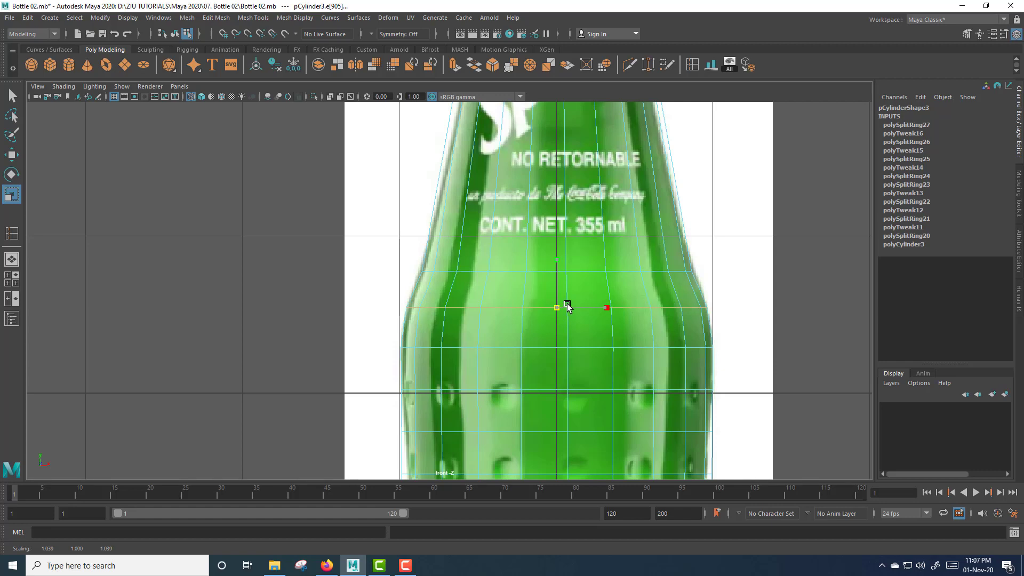
Step: Insert an edge loop at the NO RETORNABLE text and scale it inward to the bottle's outline
middle_click_drag(628, 258, 598, 395, "alt")
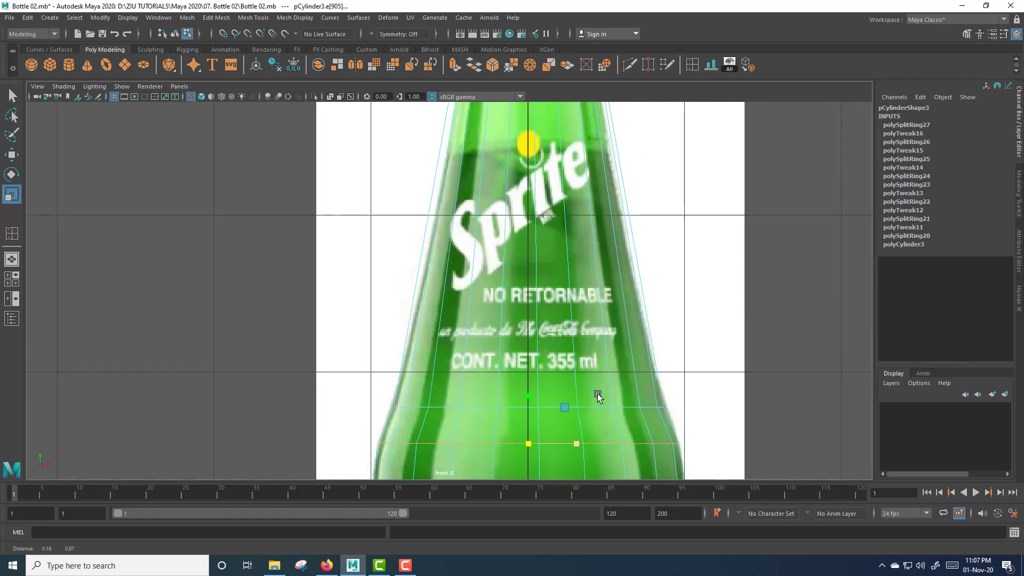
key("y")
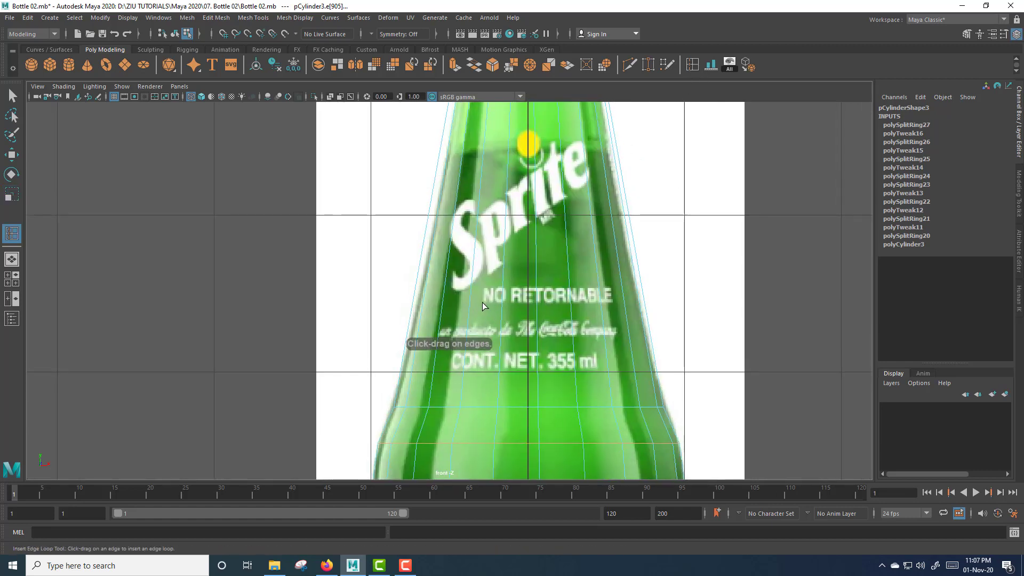
left_click(469, 297)
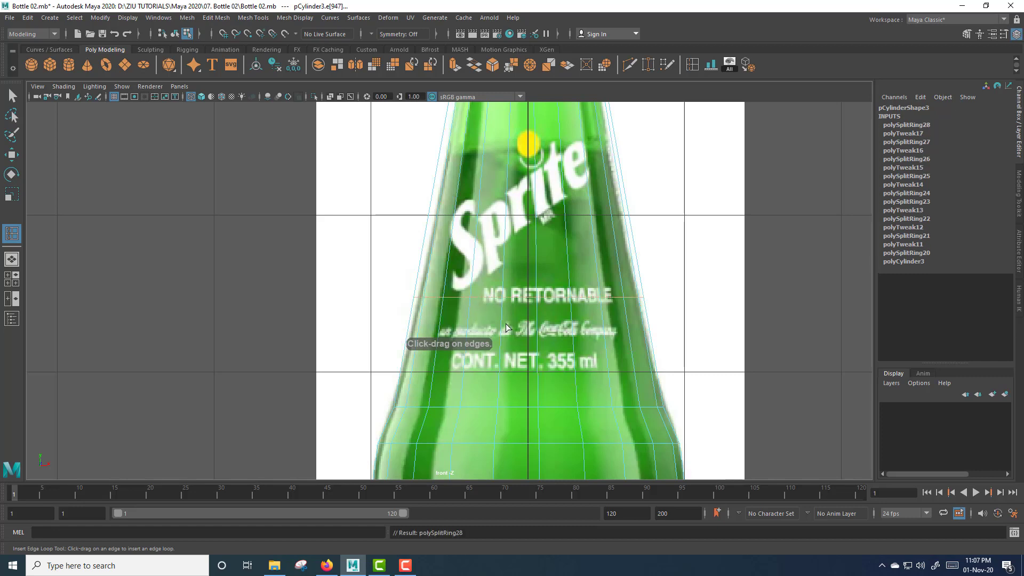
key("r")
left_click_drag(527, 297, 521, 310)
Step: Insert an edge loop across the Sprite logo and scale it slightly inward to the reference outline
middle_click_drag(578, 230, 570, 359, "alt")
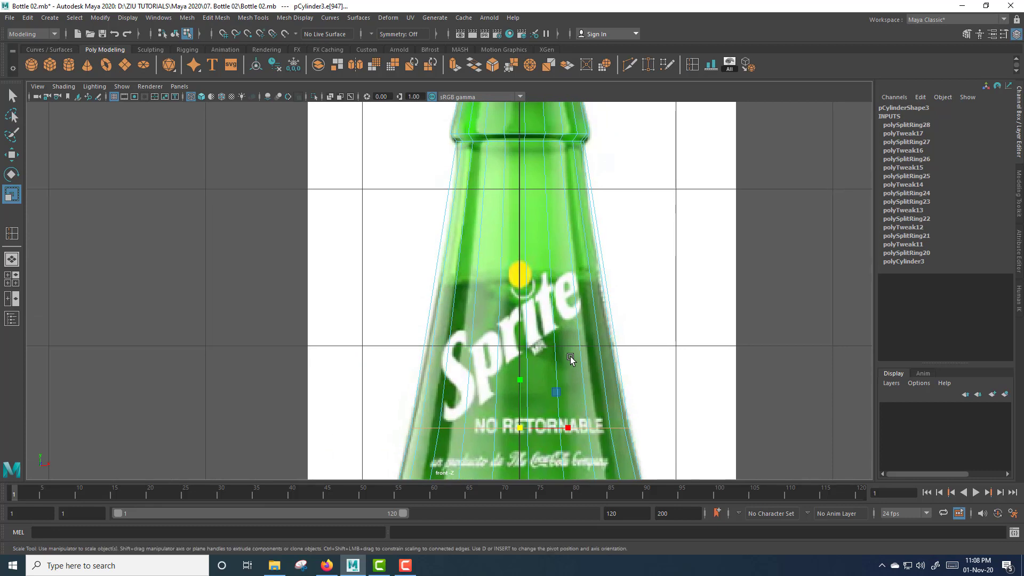
left_click(694, 67)
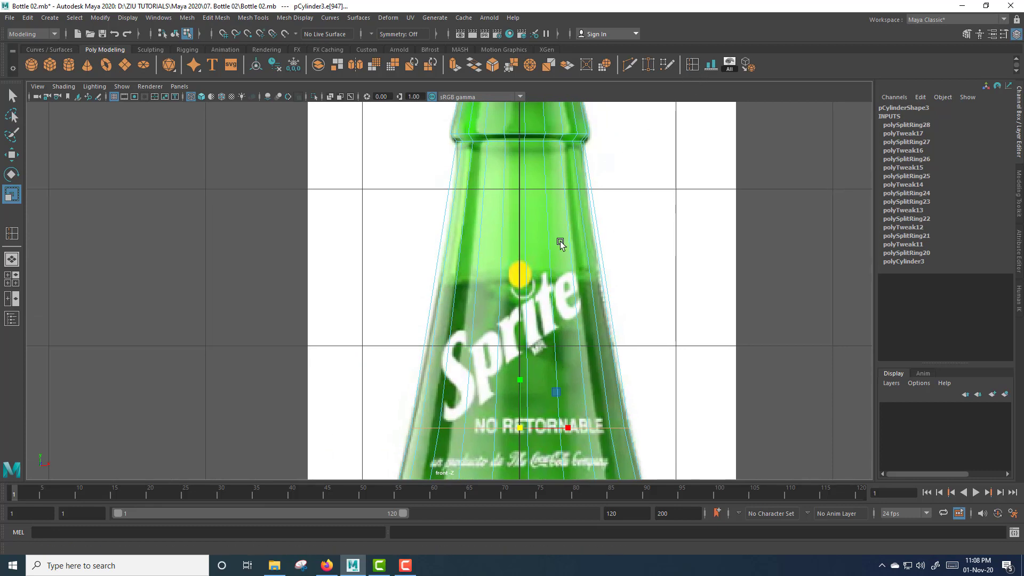
left_click(526, 321)
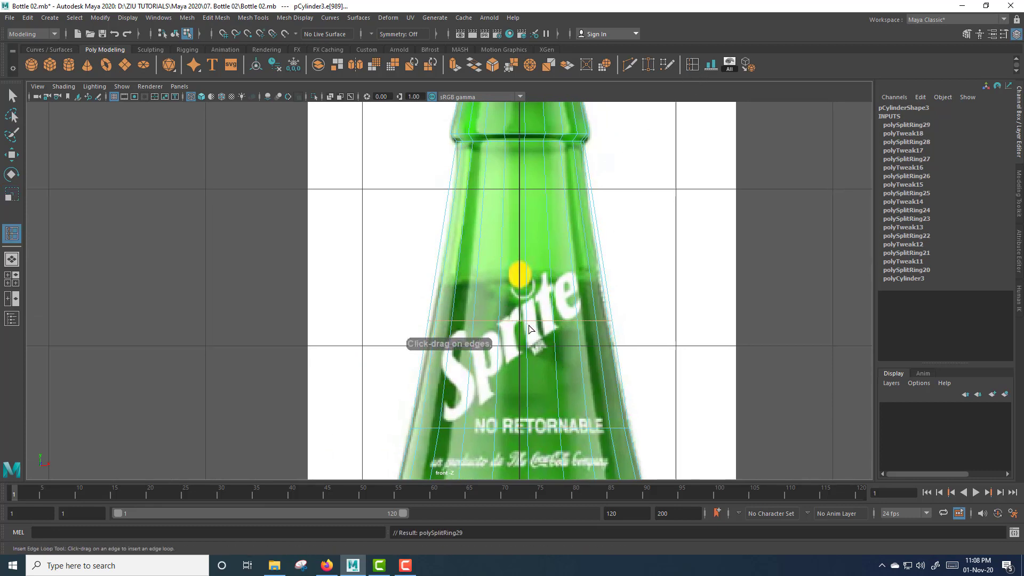
key("r")
left_click_drag(517, 323, 519, 325)
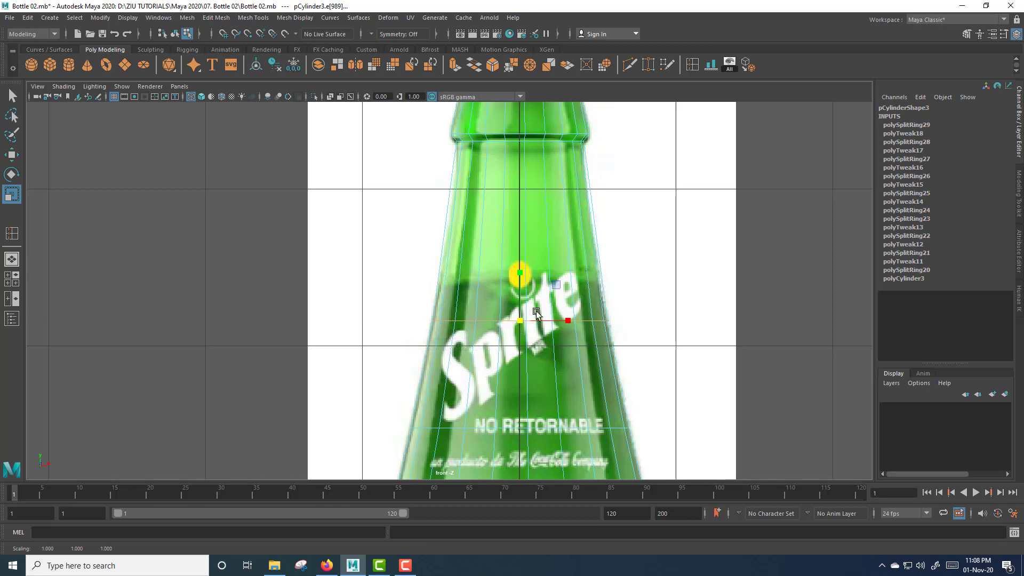
Step: Insert an edge loop on the neck between the logo and the collar and scale it inward to the glass outline
left_click(693, 66)
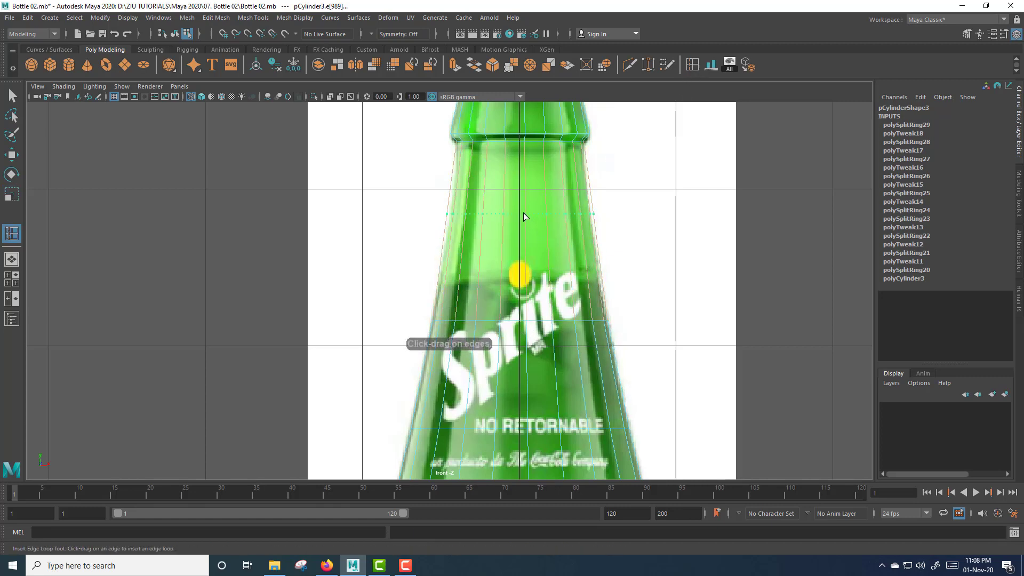
left_click(523, 214)
key("r")
left_click_drag(521, 213, 515, 228)
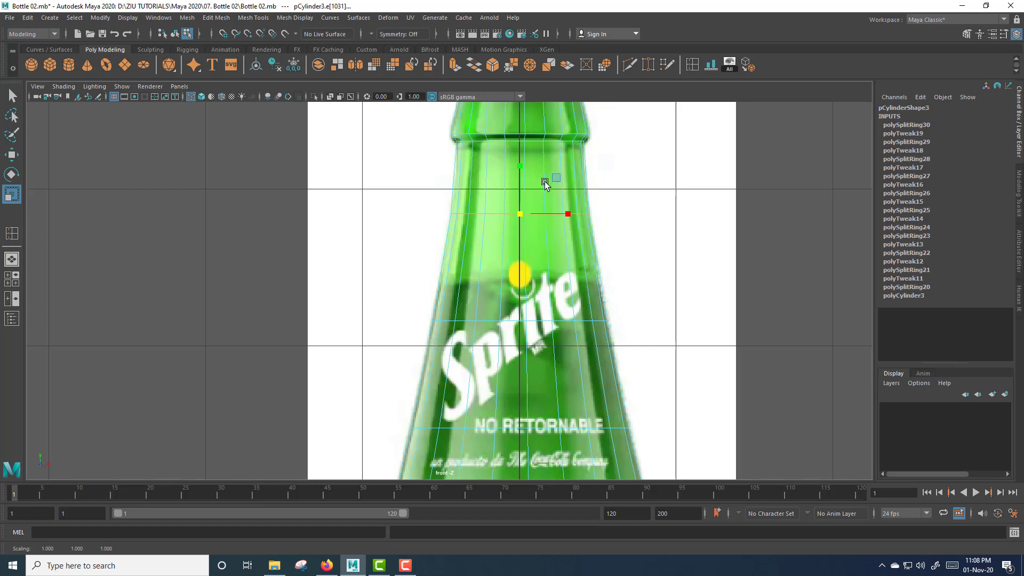
Step: Select the edge loop just beneath the collar ridge and adjust its scale to the neck's width
middle_click_drag(549, 180, 517, 255, "alt")
scroll(517, 255, "up", 2)
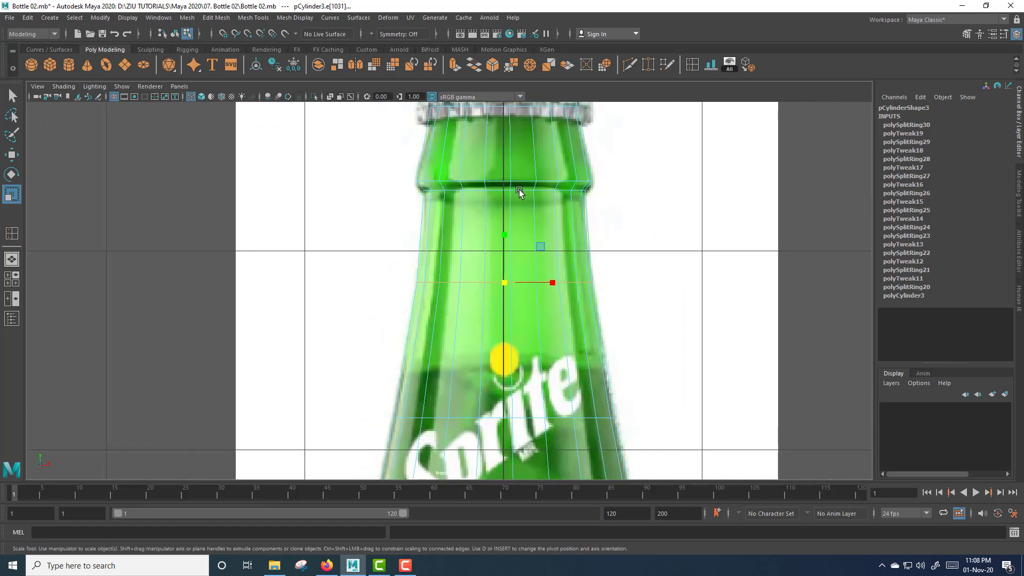
double_click(518, 189)
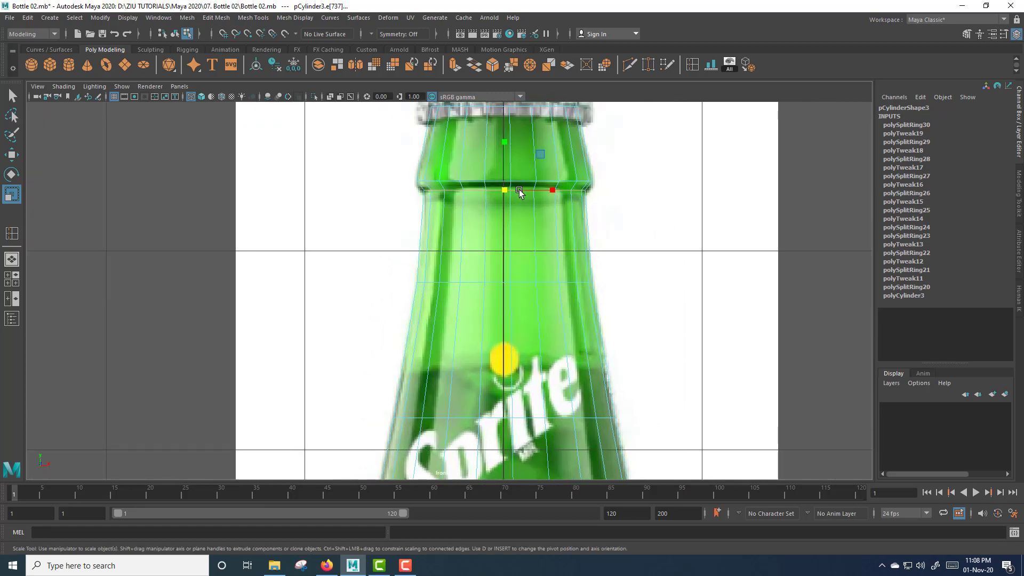
left_click(504, 195)
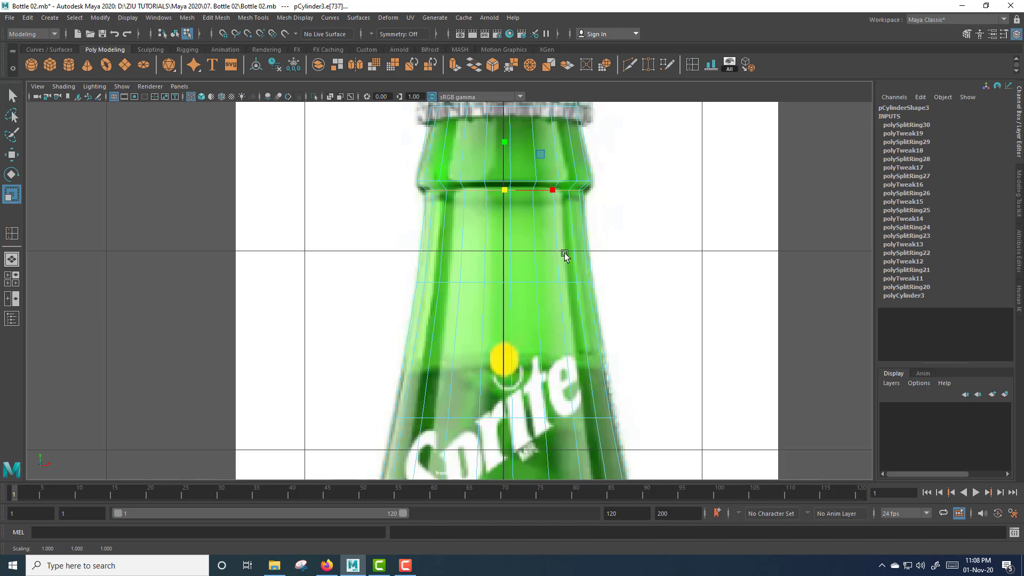
Step: Scale three successive edge loops on the upper dimpled body inward, one at a time, to match the narrowing outline
scroll(576, 320, "down", 5)
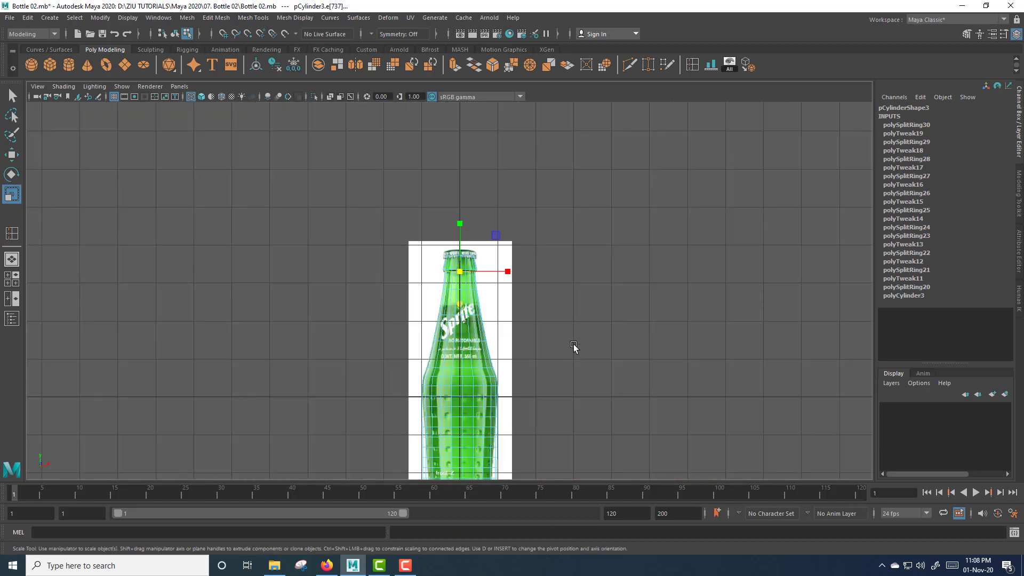
middle_click_drag(575, 347, 585, 224, "alt")
scroll(584, 225, "up", 3)
scroll(585, 225, "up", 2)
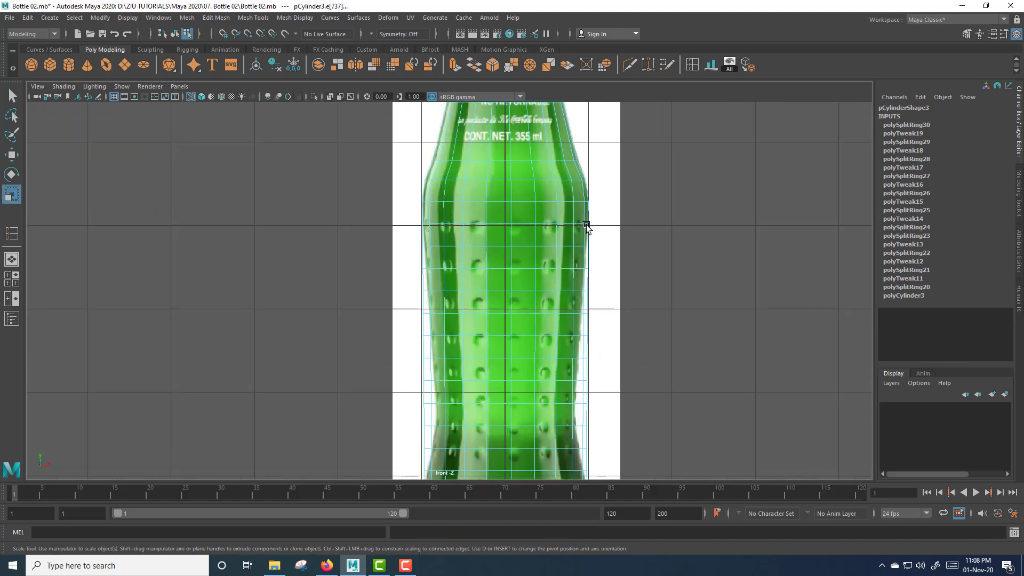
mouse_move(589, 320)
middle_mouse_down("alt")
mouse_move(595, 190)
mouse_move(584, 311)
middle_mouse_up("alt")
scroll(583, 309, "up", 2)
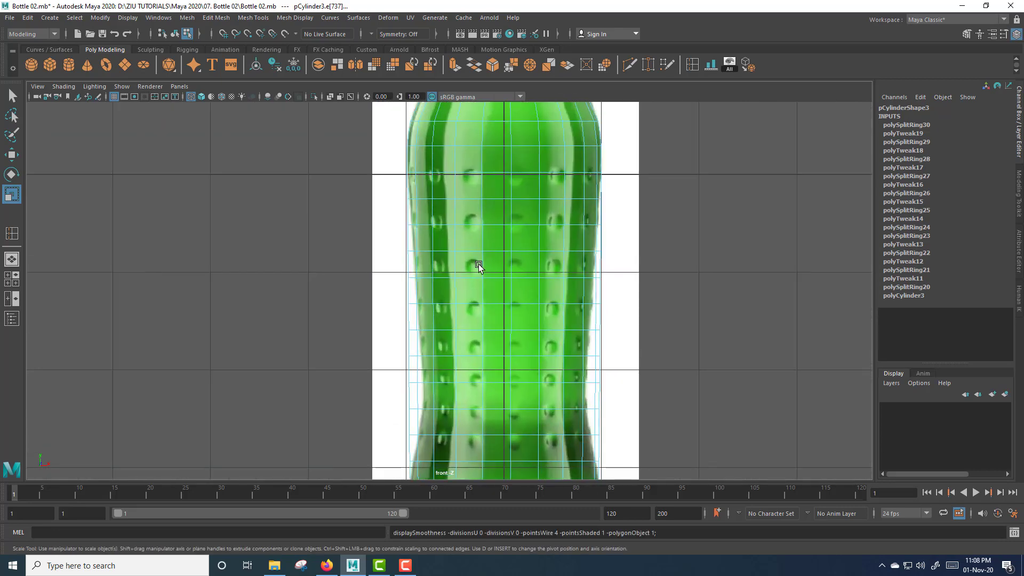
scroll(479, 266, "up", 2)
middle_click_drag(552, 195, 530, 255, "alt")
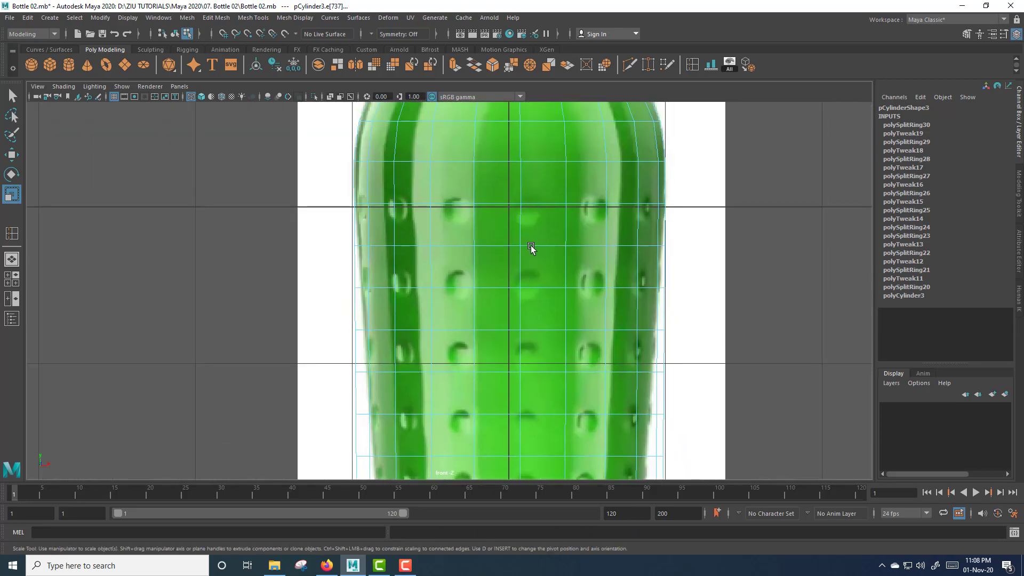
double_click(530, 247)
left_click_drag(510, 247, 513, 356)
double_click(539, 288)
double_click(551, 331)
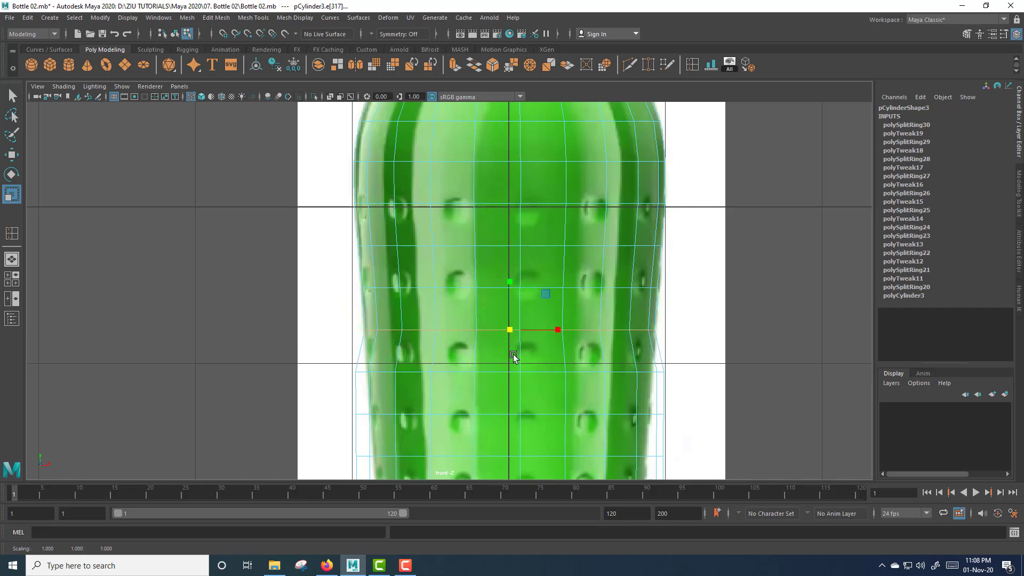
Step: Scale three successive edge loops on the middle of the dimpled body inward, one at a time, to the reference outline
middle_click_drag(513, 356, 560, 207, "alt")
double_click(560, 215)
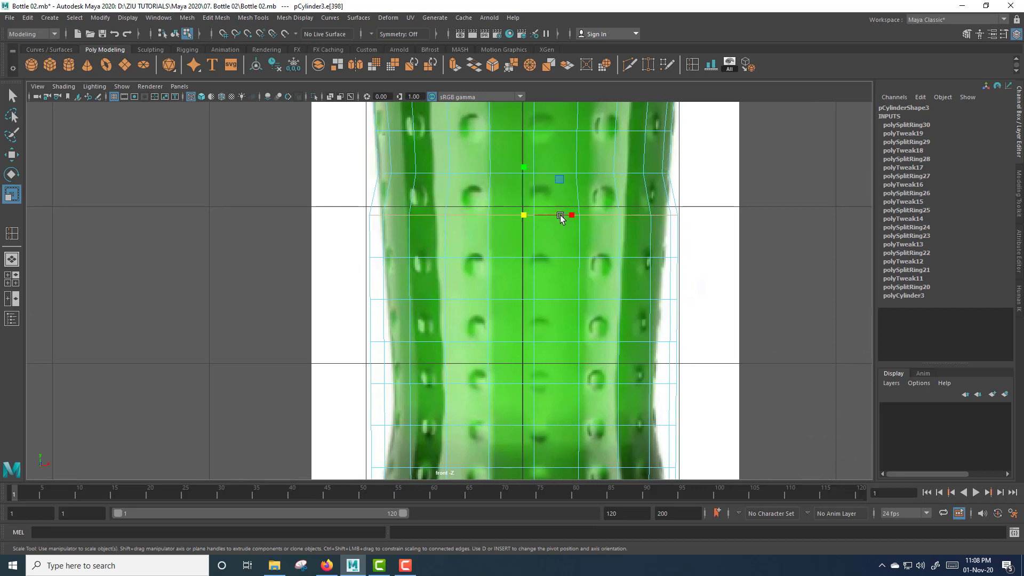
left_click_drag(524, 216, 518, 226)
middle_click_drag(507, 242, 503, 245)
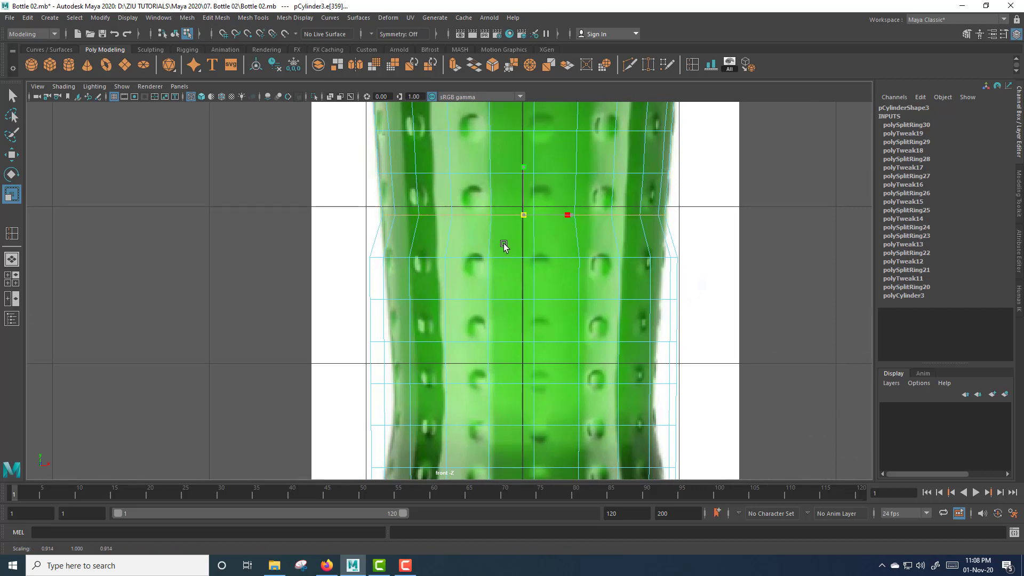
double_click(514, 258)
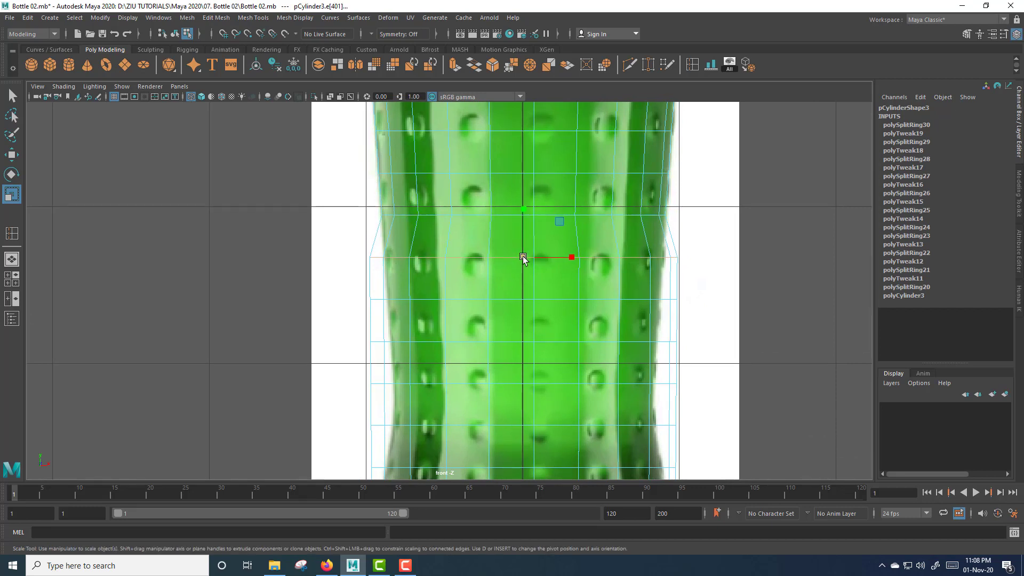
left_click_drag(523, 257, 498, 269)
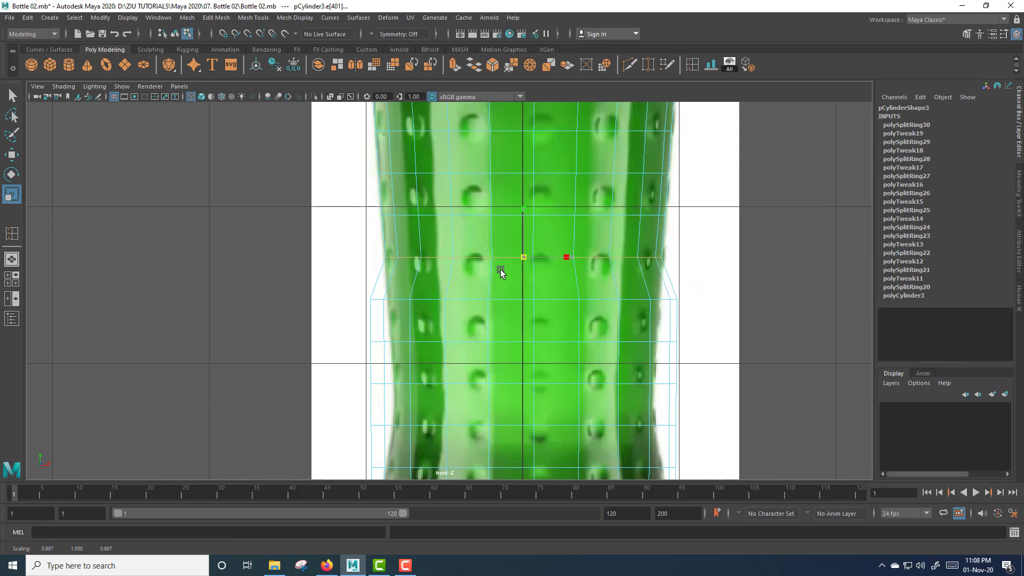
double_click(525, 299)
left_click_drag(518, 304, 499, 319)
Step: Scale the next three edge loops down to the narrow waist inward to match the glass outline
middle_click_drag(545, 288, 546, 182, "alt")
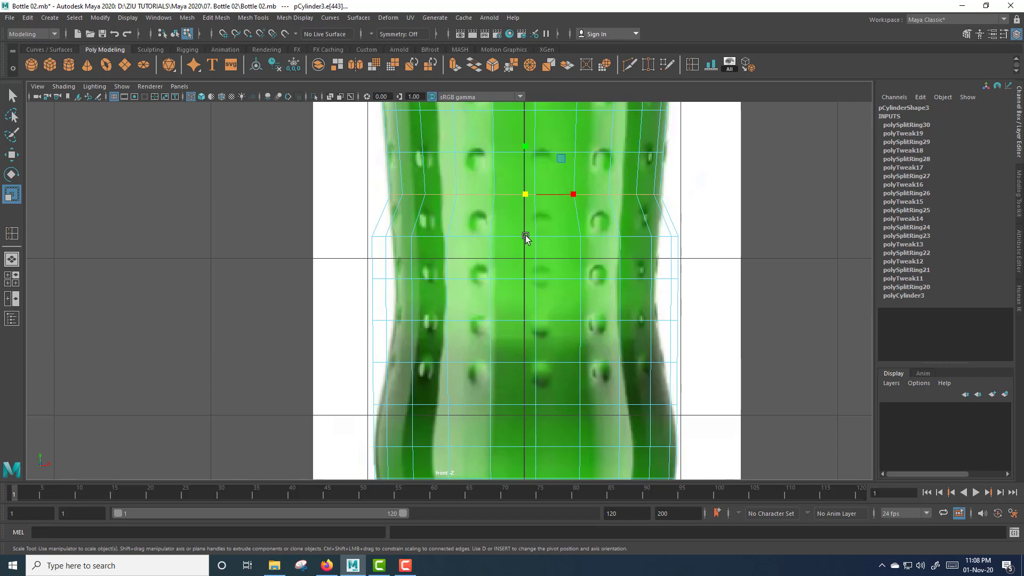
double_click(525, 236)
left_click_drag(525, 241, 492, 341)
double_click(504, 279)
double_click(501, 321)
Step: Scale the two edge loops just below the waist inward to follow the flare of the bottle's base
middle_click_drag(514, 363, 518, 228, "alt+shift")
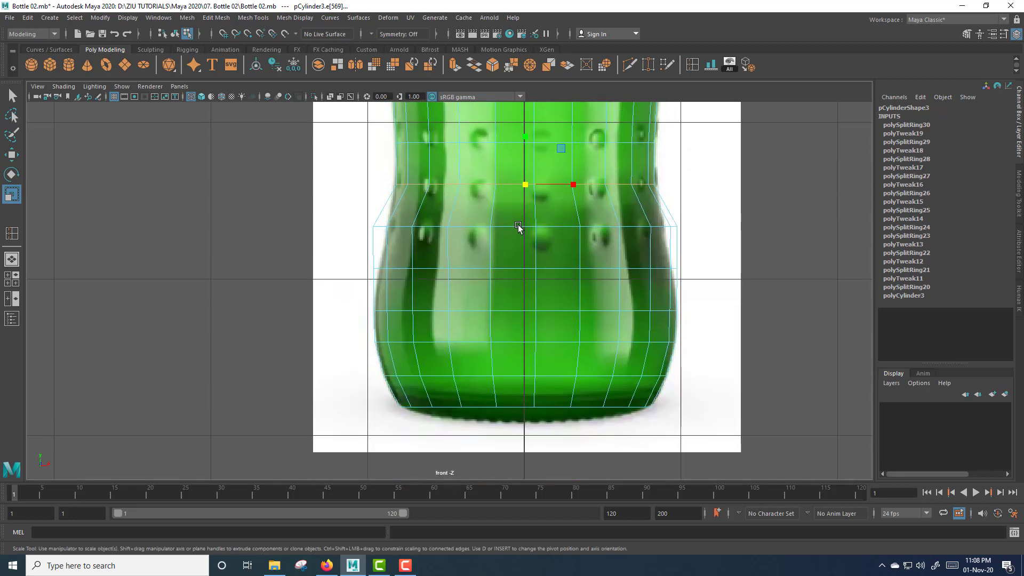
double_click(518, 228)
left_click_drag(525, 227, 512, 275)
double_click(512, 269)
Step: Bevel the edge loop around the bottle's bottom rim in the perspective view with 4 segments
key("space")
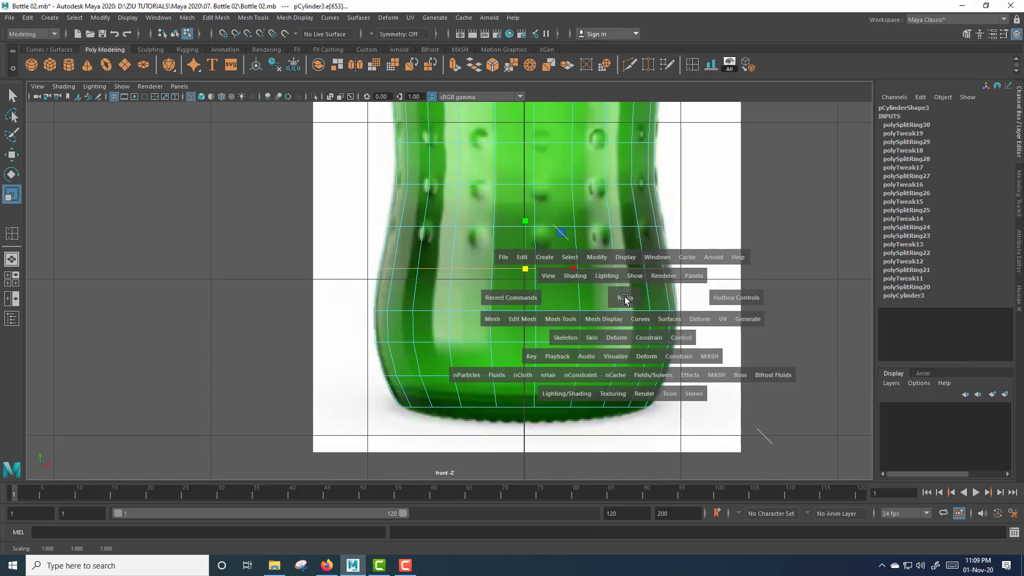
key("space")
middle_click_drag(594, 233, 613, 27, "alt")
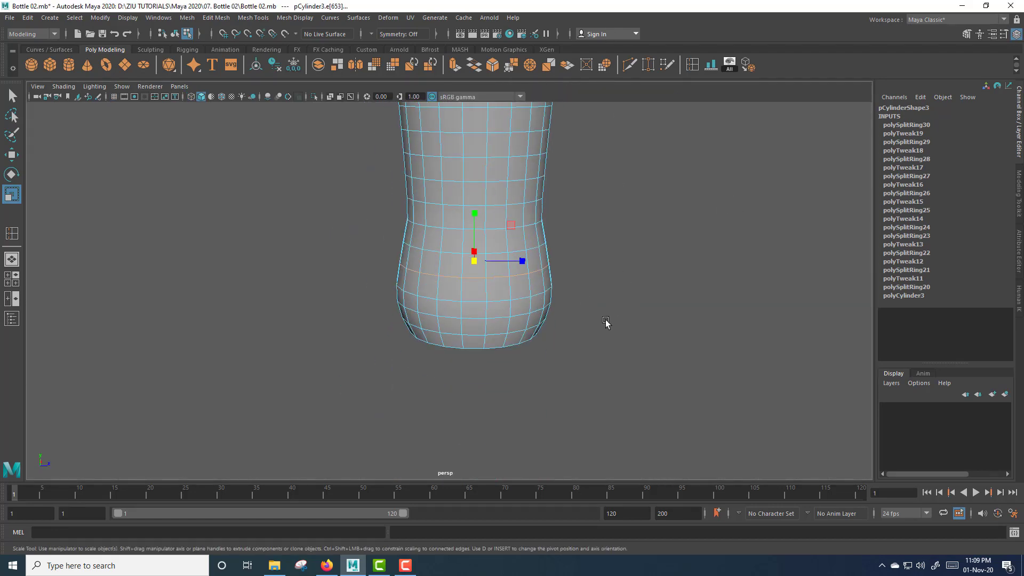
left_click_drag(600, 303, 601, 277, "alt")
middle_click_drag(583, 315, 584, 233, "alt")
scroll(578, 254, "up", 4)
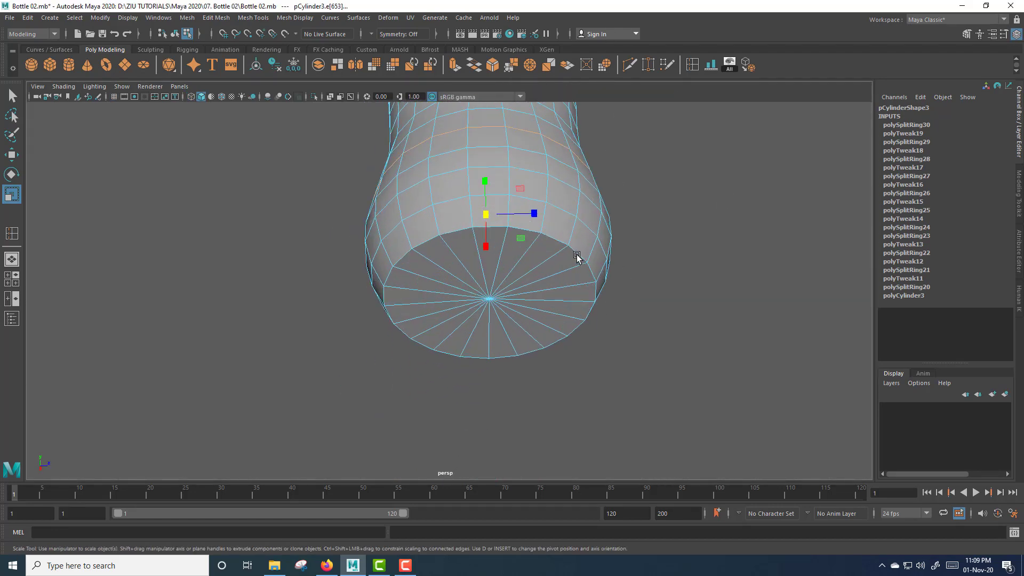
double_click(577, 255)
right_click_drag(577, 254, 624, 258, "shift")
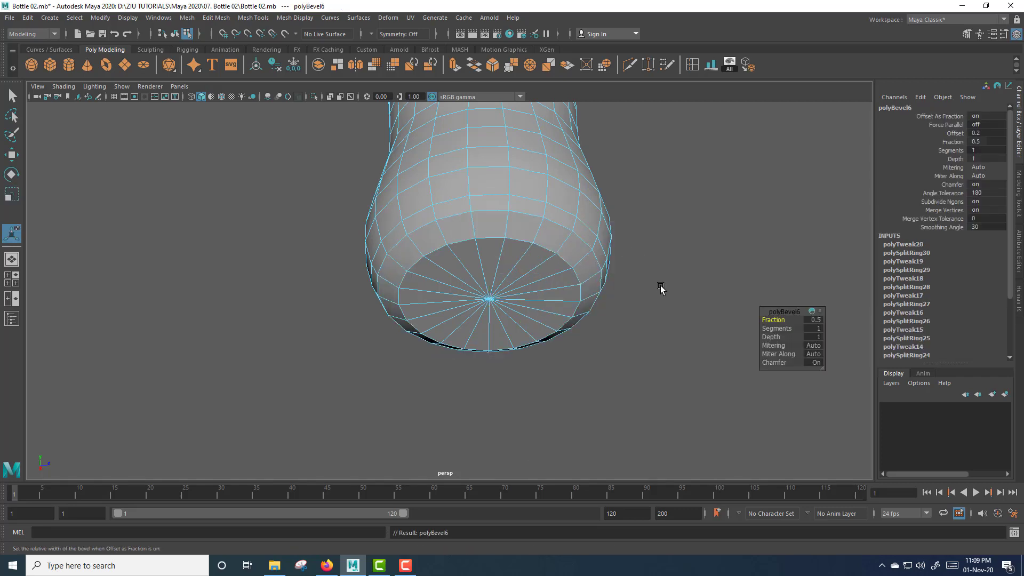
left_click_drag(777, 328, 791, 328)
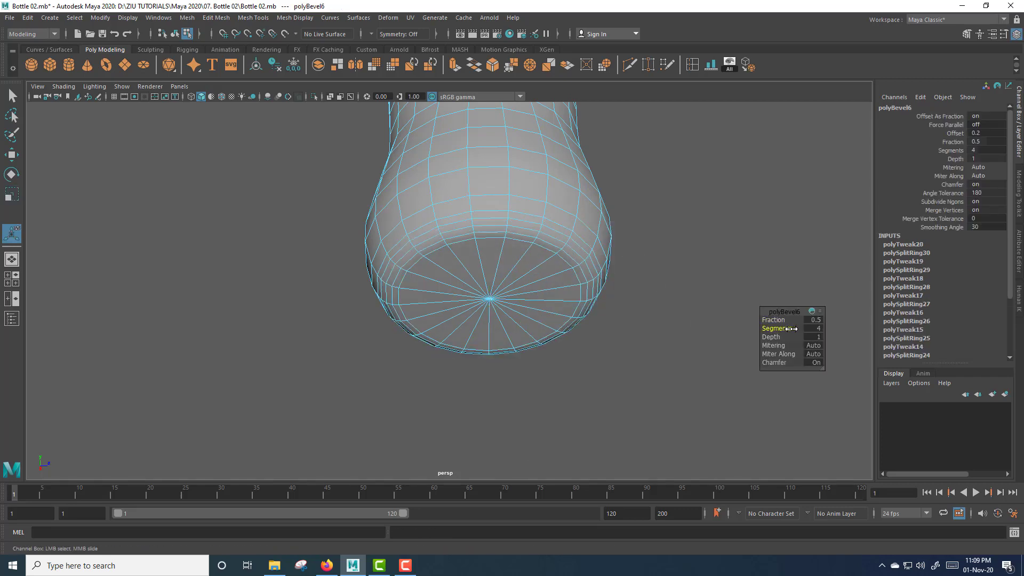
Step: Set the bottom rim bevel's fraction to 0.3, then leave component editing and deselect the bottle
left_click_drag(701, 276, 642, 343, "alt")
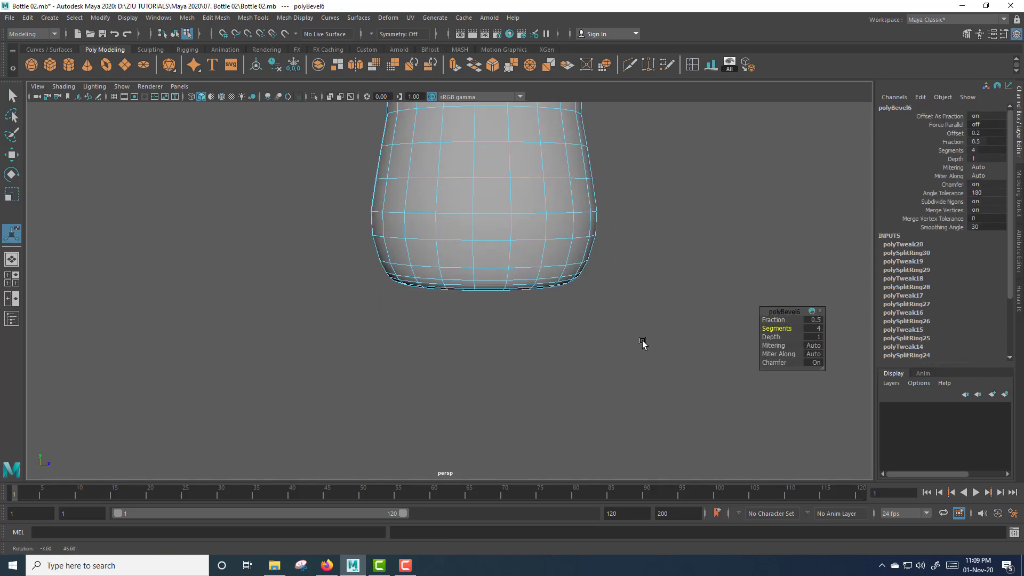
left_click(813, 319)
type("0.")
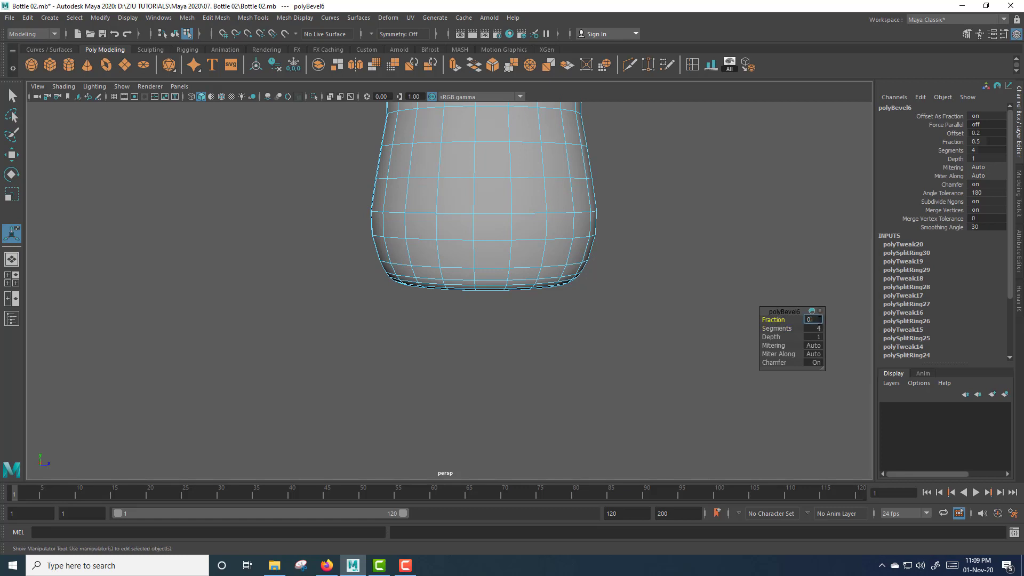
type("3")
key("Return")
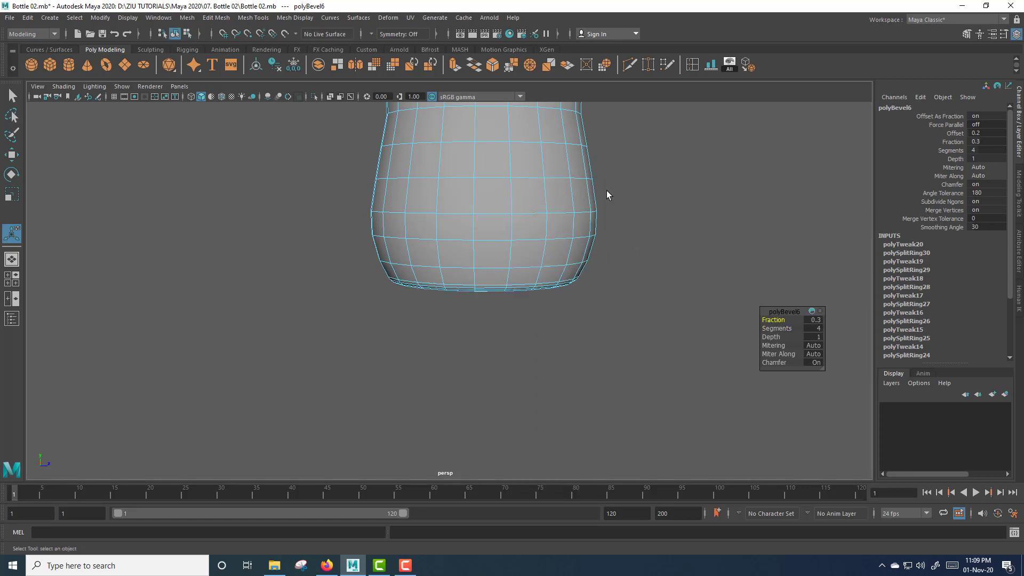
key("q")
left_click(654, 251)
scroll(614, 251, "down", 5)
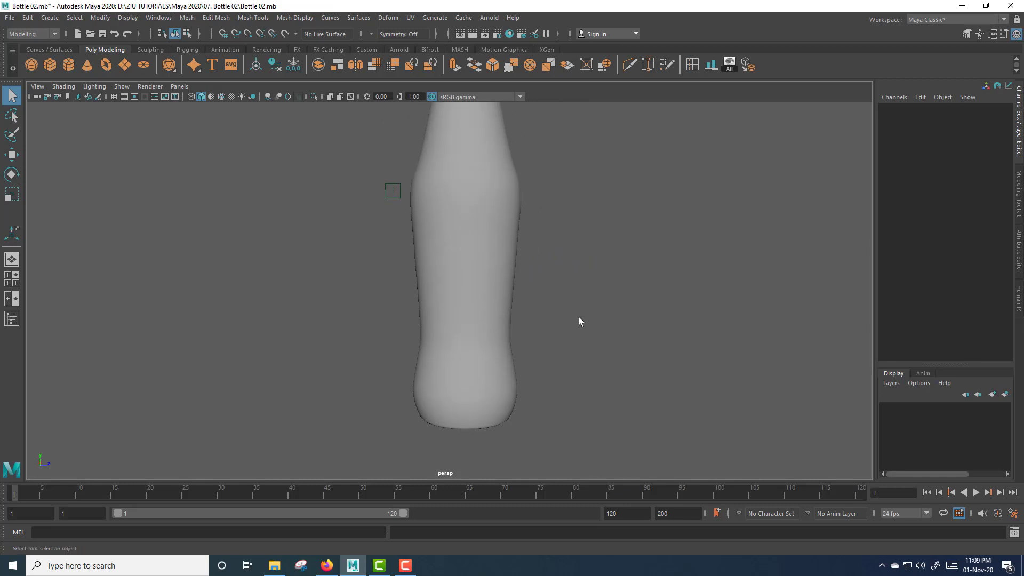
Step: Select the whole bottle mesh, compare it with the front reference image, and apply Smooth with 1 division
left_click(490, 296)
key("space")
key("space")
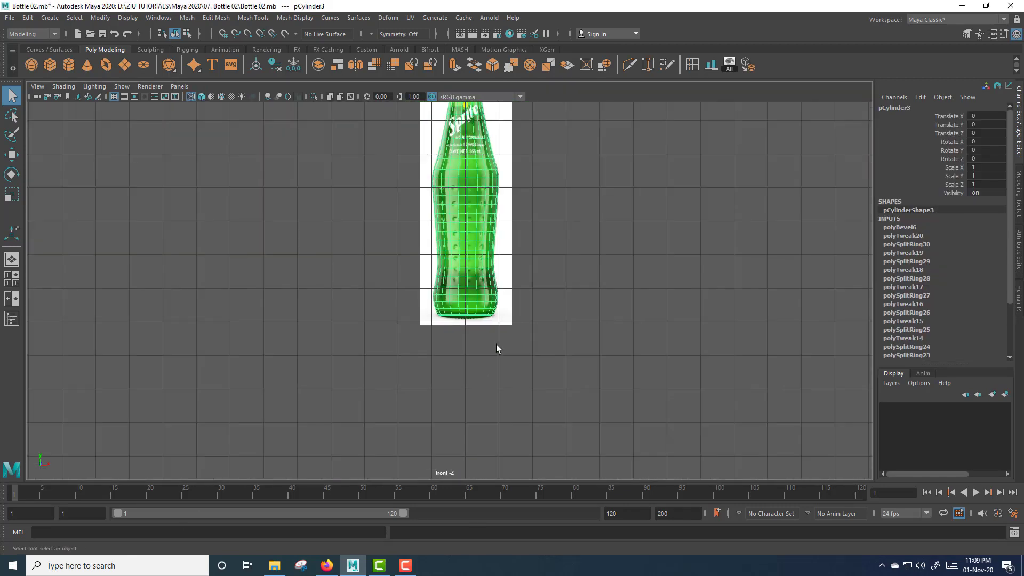
scroll(521, 309, "up", 5)
left_click(670, 343)
left_click_drag(558, 332, 416, 249)
scroll(597, 359, "up", 3)
scroll(598, 359, "up", 2)
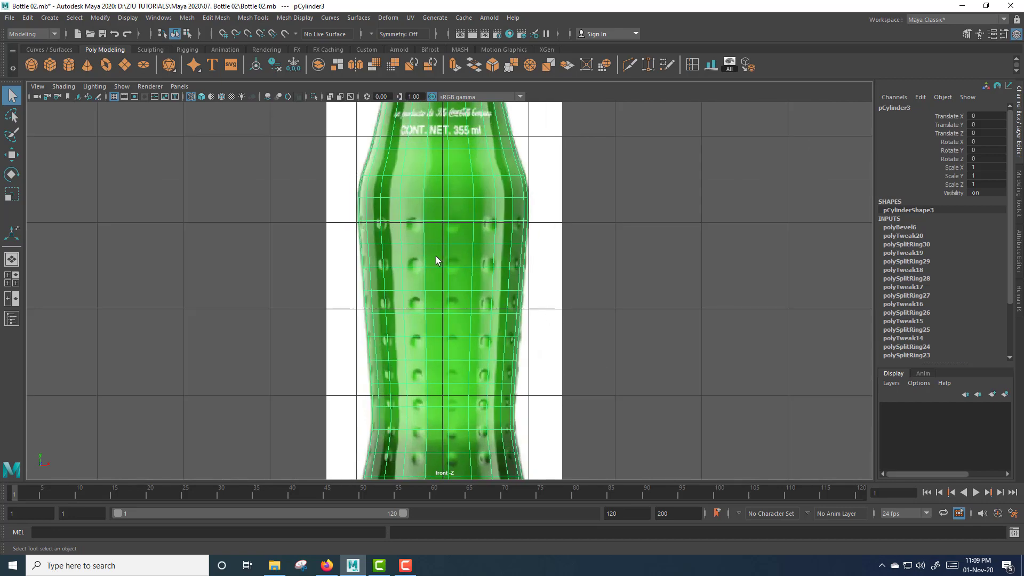
left_click(187, 18)
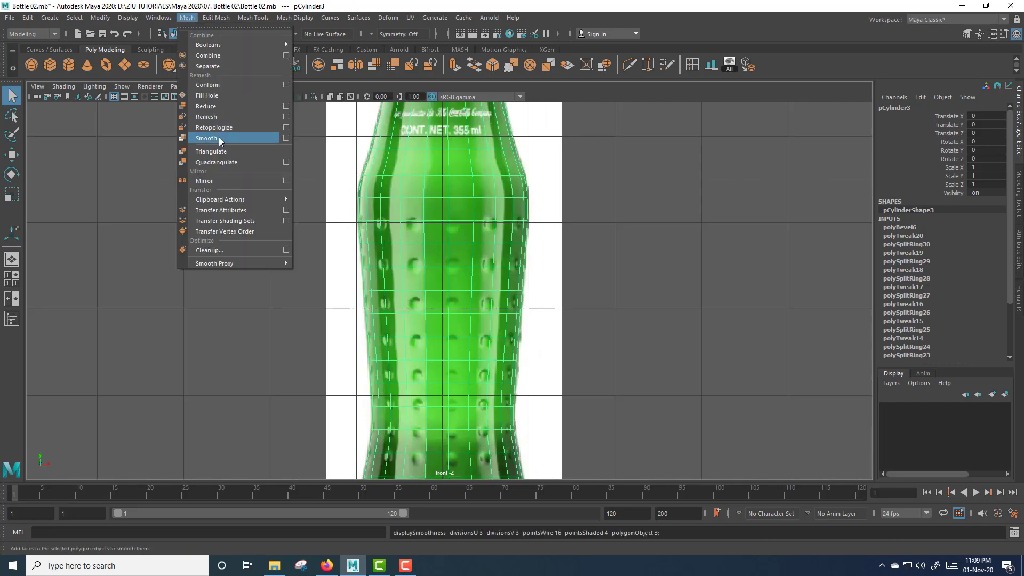
left_click(219, 140)
scroll(448, 248, "up", 2)
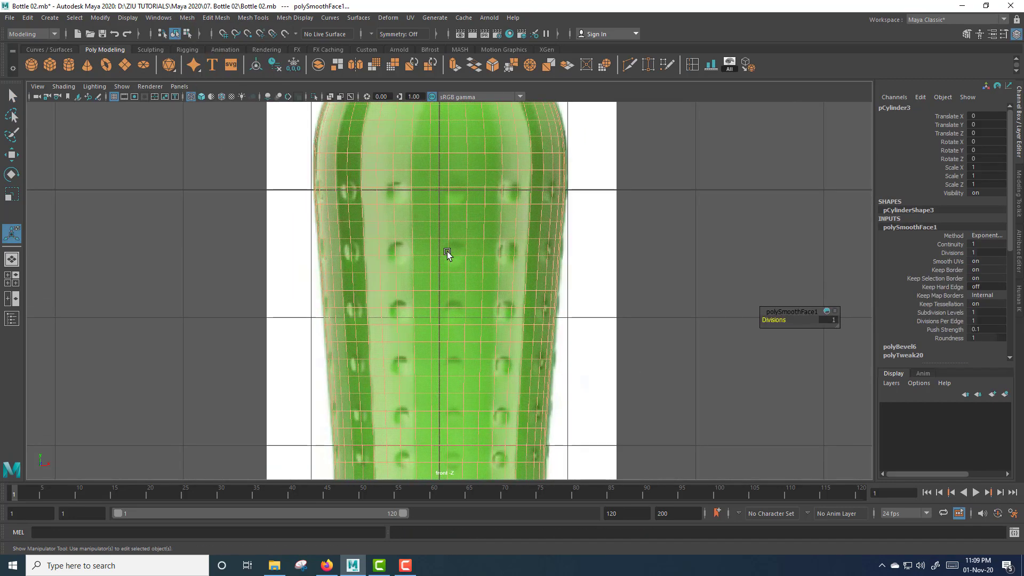
Step: Switch the bottle to face selection and select the front faces over the top row of dimples in the reference image
left_click(404, 185)
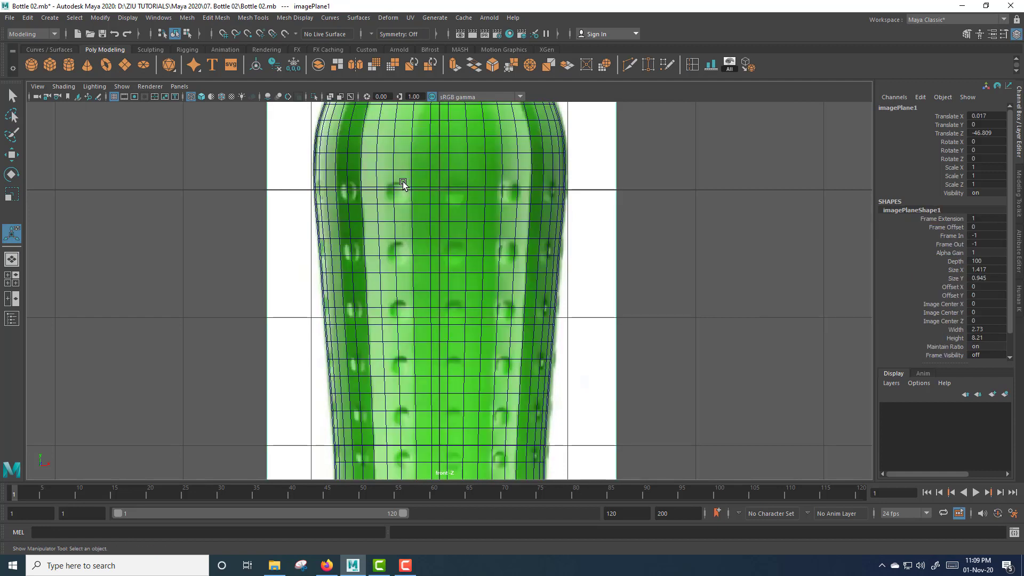
right_click(404, 185)
left_click(404, 201)
right_click(411, 171)
left_click(450, 180)
left_click(401, 179)
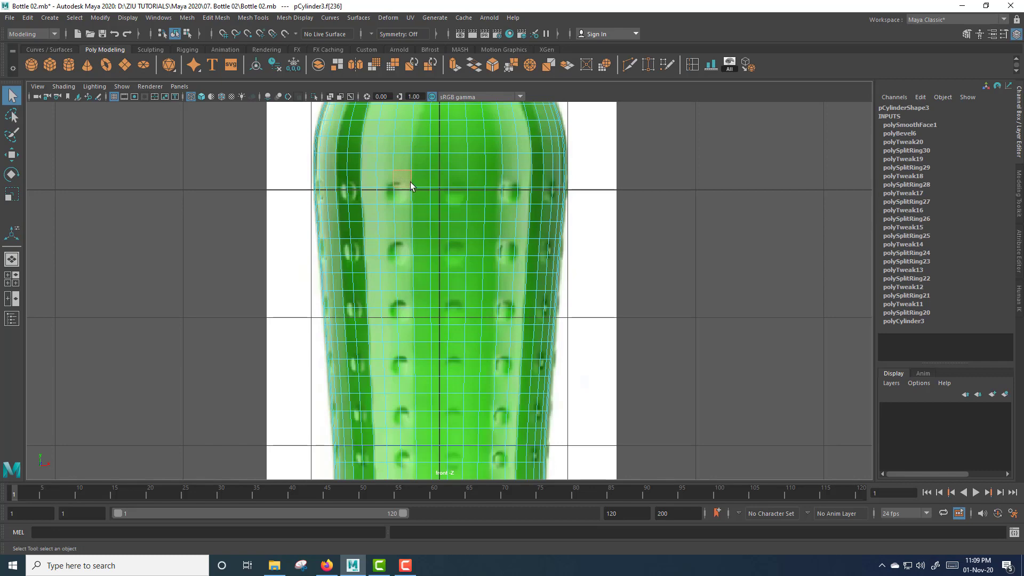
left_click(459, 179, "shift")
Step: Extend the selection to evenly spaced faces all around the bottle in the top dimple row, using the perspective view
key("space")
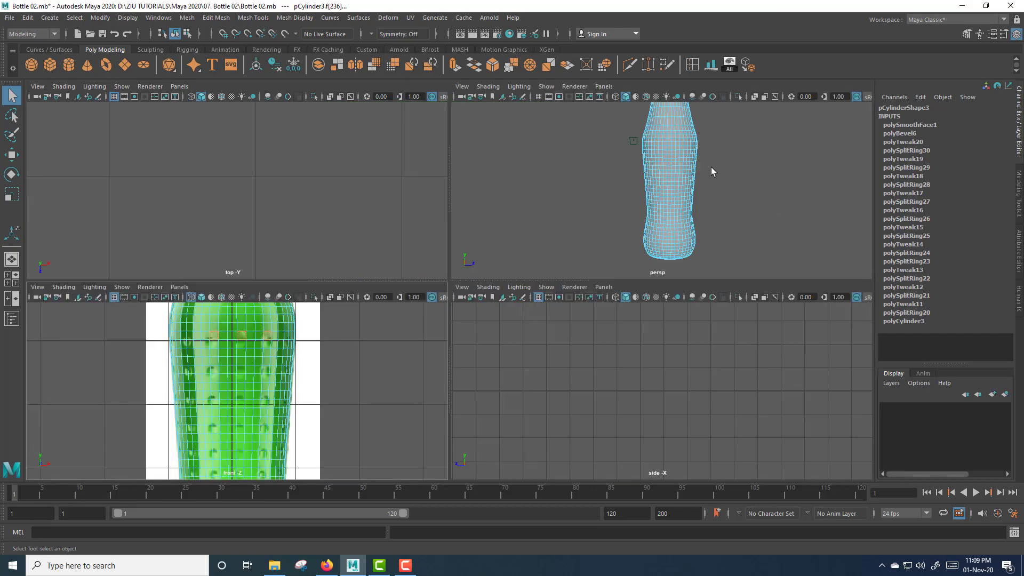
key("f")
key("space")
scroll(681, 235, "down", 6)
left_click_drag(603, 279, 452, 238, "alt")
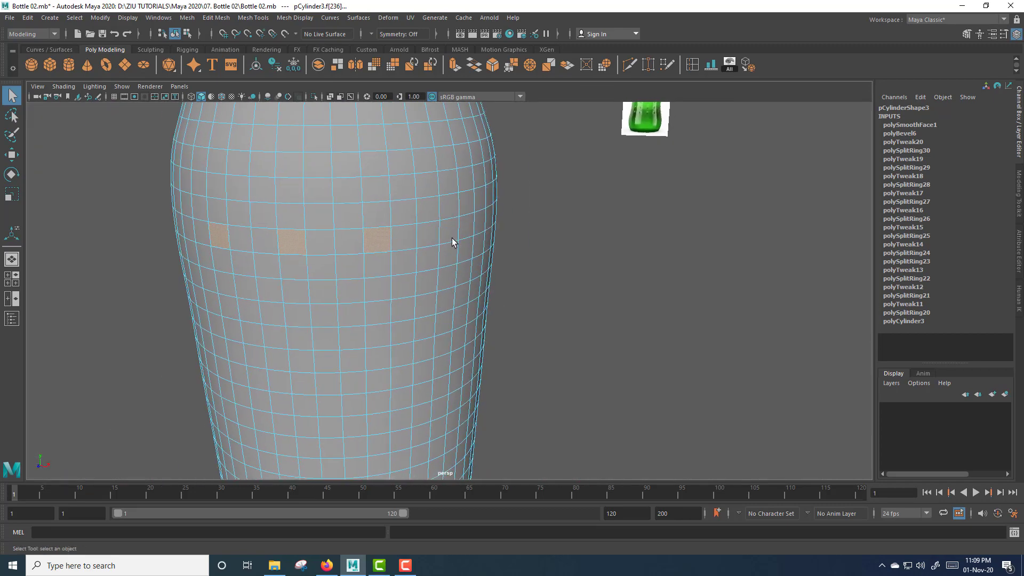
left_click_drag(507, 265, 427, 258, "alt")
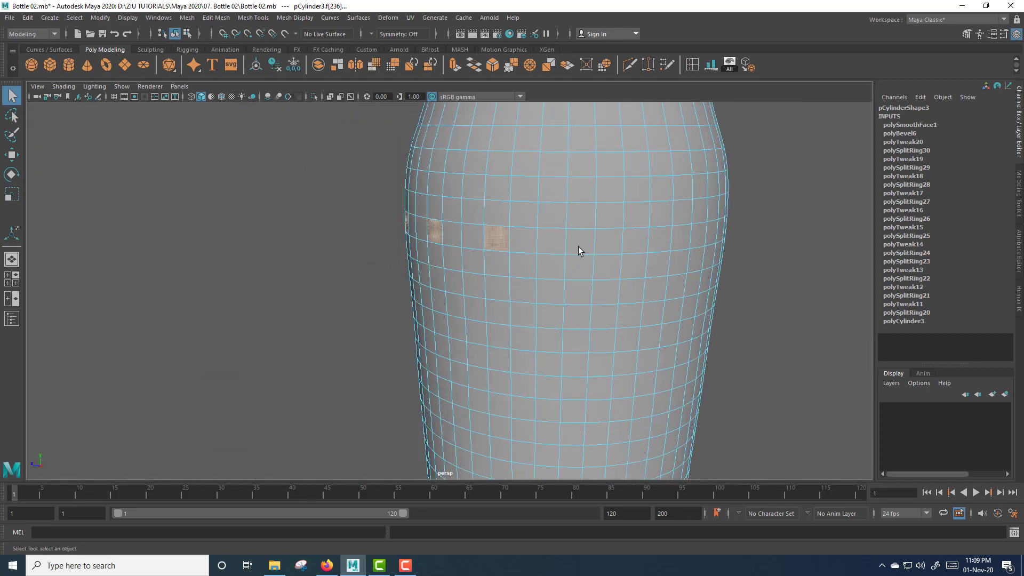
left_click_drag(762, 274, 497, 259, "alt")
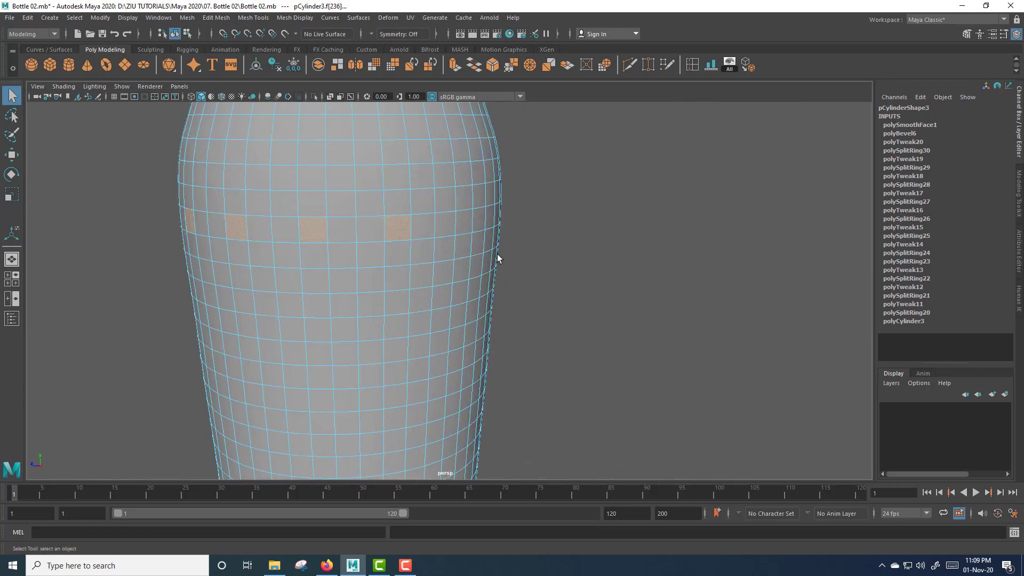
left_click_drag(621, 306, 521, 313, "alt")
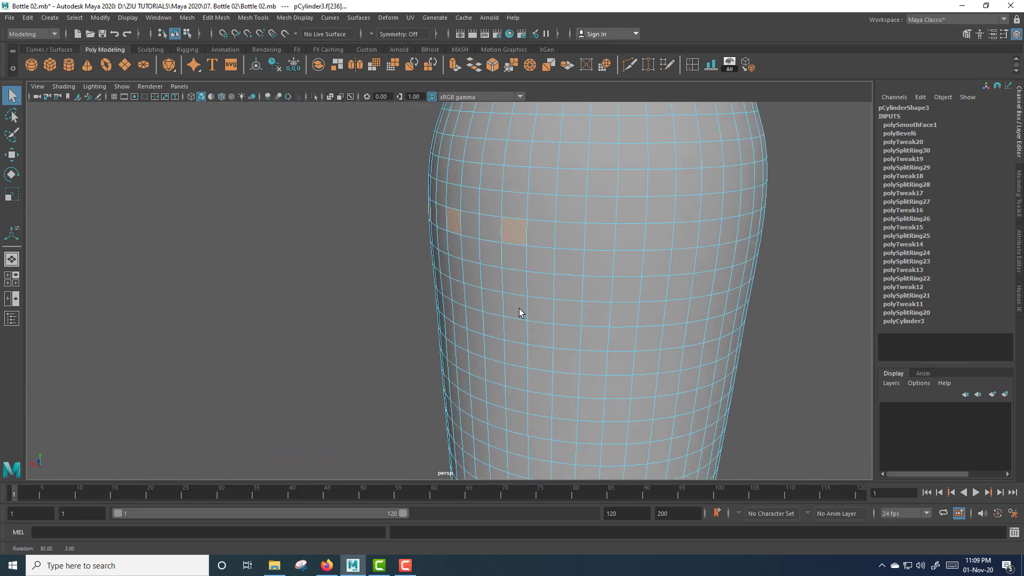
left_click_drag(690, 241, 667, 285, "alt")
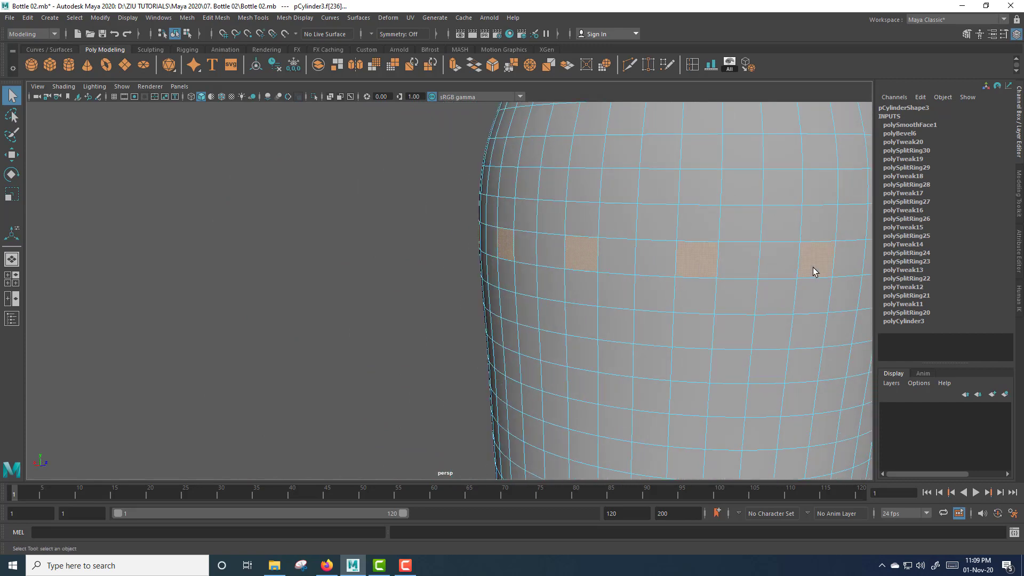
left_click_drag(812, 267, 501, 294, "alt")
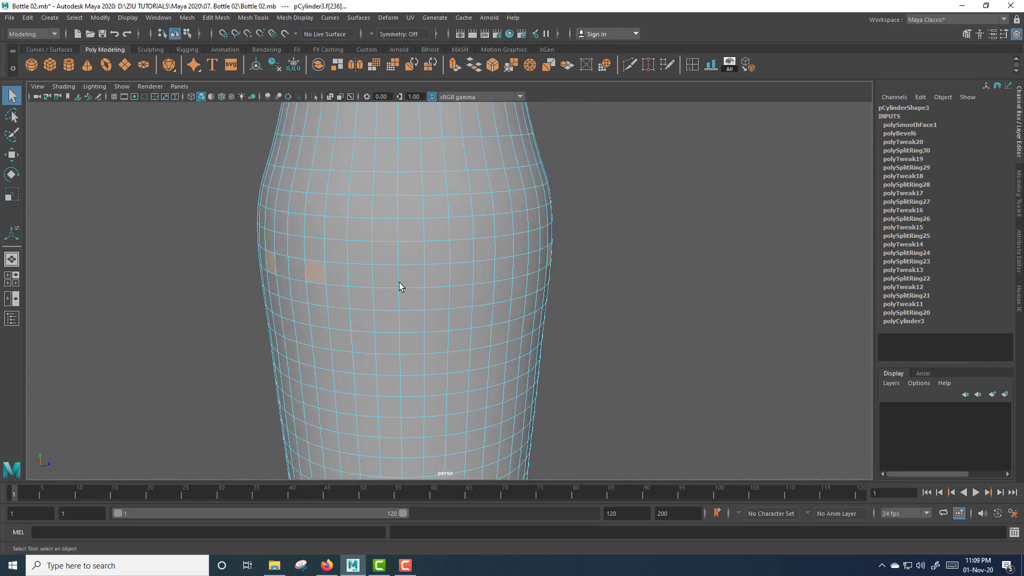
left_click(459, 276, "shift")
left_click_drag(586, 299, 545, 299, "alt")
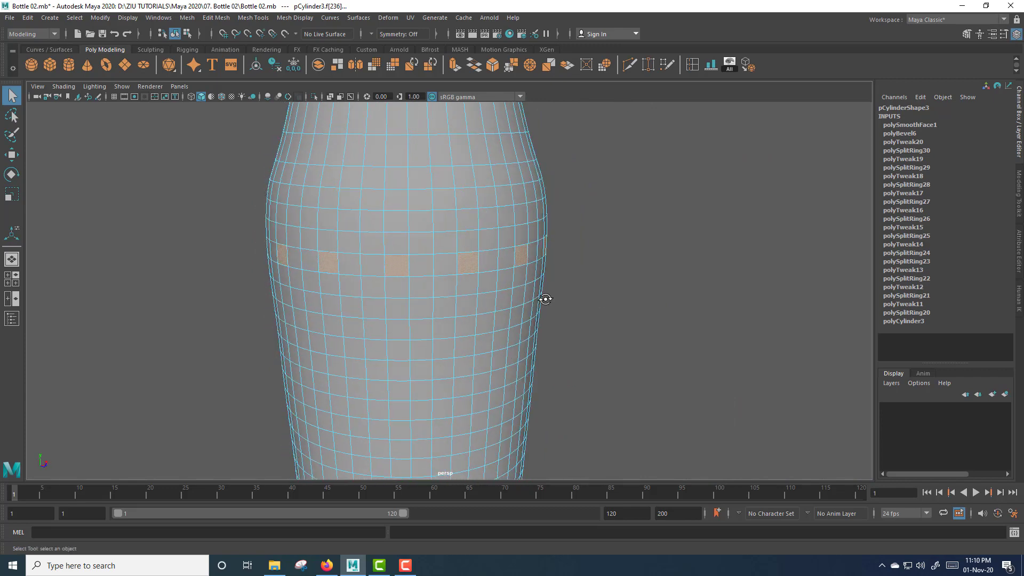
Step: Add the matching spaced faces in the remaining dimple rows down to the base to the selection
middle_click_drag(493, 307, 586, 237, "alt")
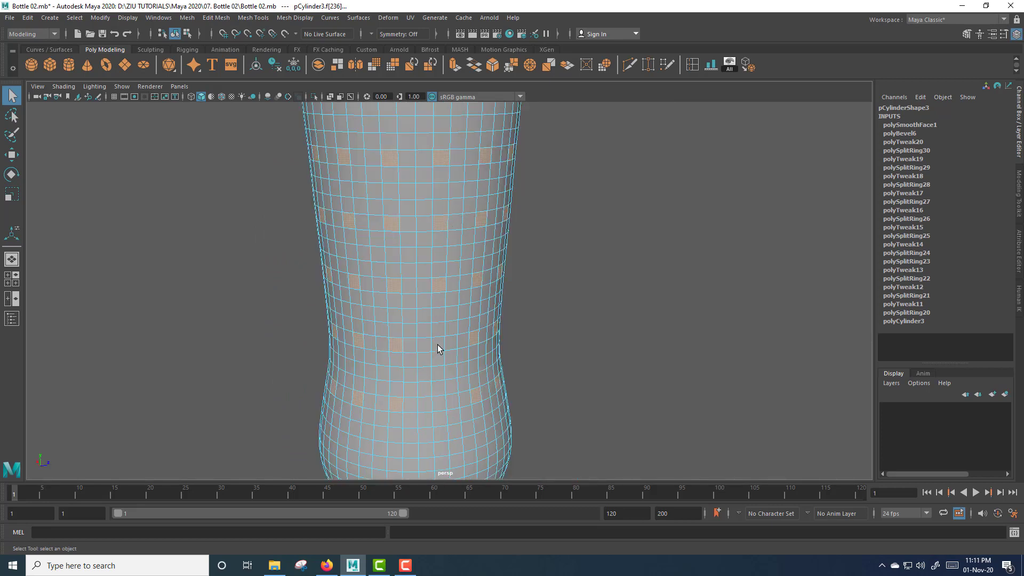
scroll(597, 341, "down", 3)
left_click_drag(597, 342, 641, 343, "alt")
middle_click_drag(609, 228, 578, 242, "alt")
key("1")
scroll(610, 302, "up", 3)
scroll(576, 240, "down", 3)
Step: Extrude the selected dimple faces inward with a small negative thickness and return to object mode
right_click_drag(465, 241, 468, 273, "shift")
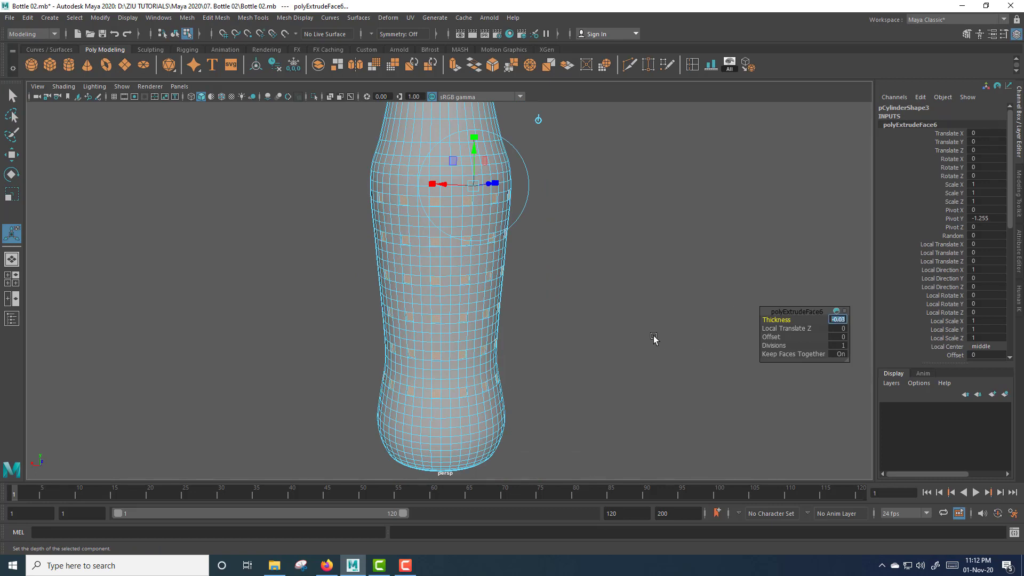
scroll(482, 224, "up", 2)
right_click_drag(483, 224, 525, 212)
left_click(602, 244)
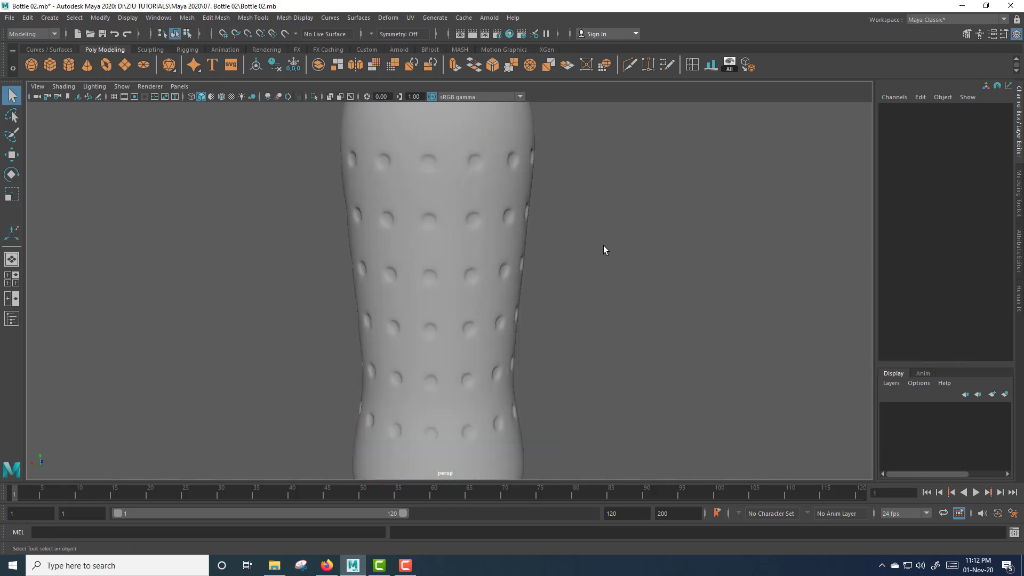
scroll(605, 246, "down", 2)
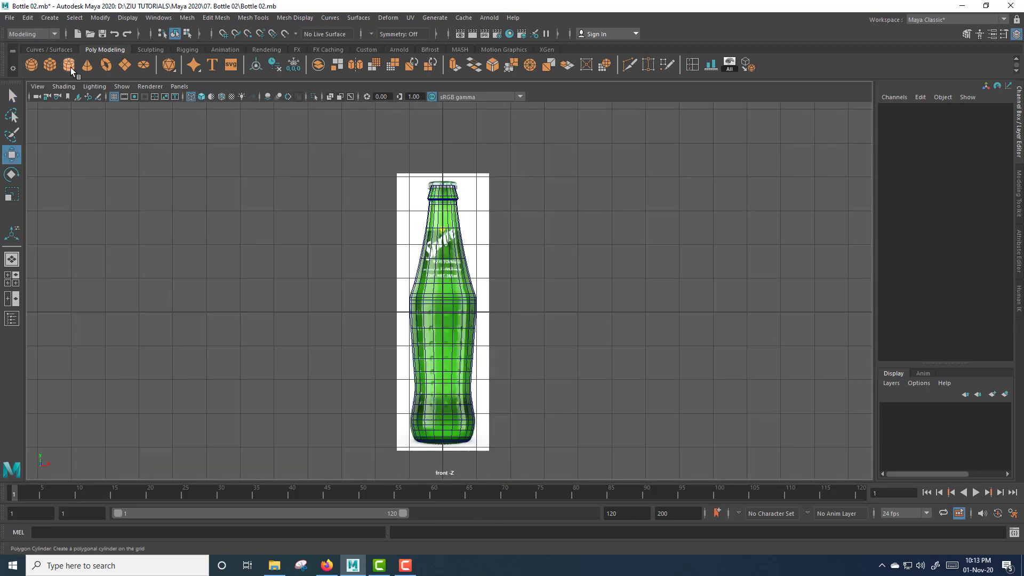
Step: Create a new polygon cylinder and move it up above the bottle's mouth, to about 5.19 in Y
left_click(71, 67)
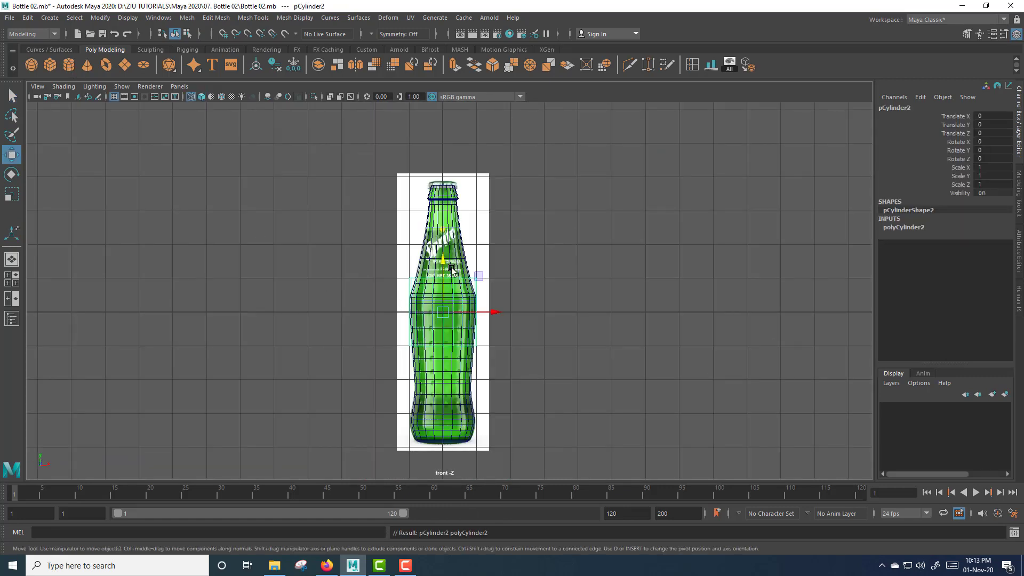
left_click_drag(443, 267, 462, 91)
middle_click_drag(496, 203, 494, 339, "alt")
scroll(552, 364, "up", 4)
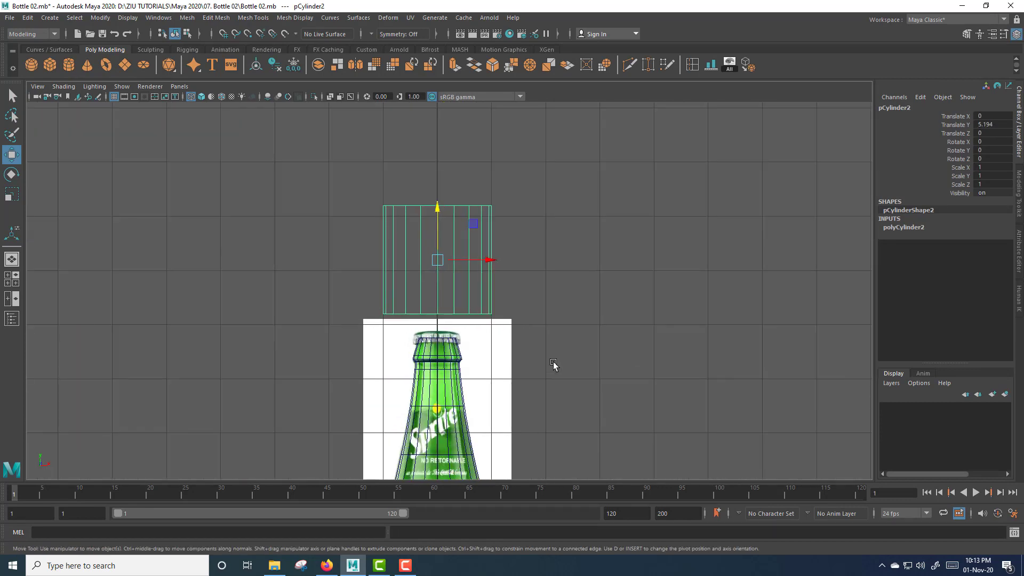
Step: Lower the new cylinder to about 4.92 in Y and raise its axis subdivisions to 50
scroll(512, 304, "up", 2)
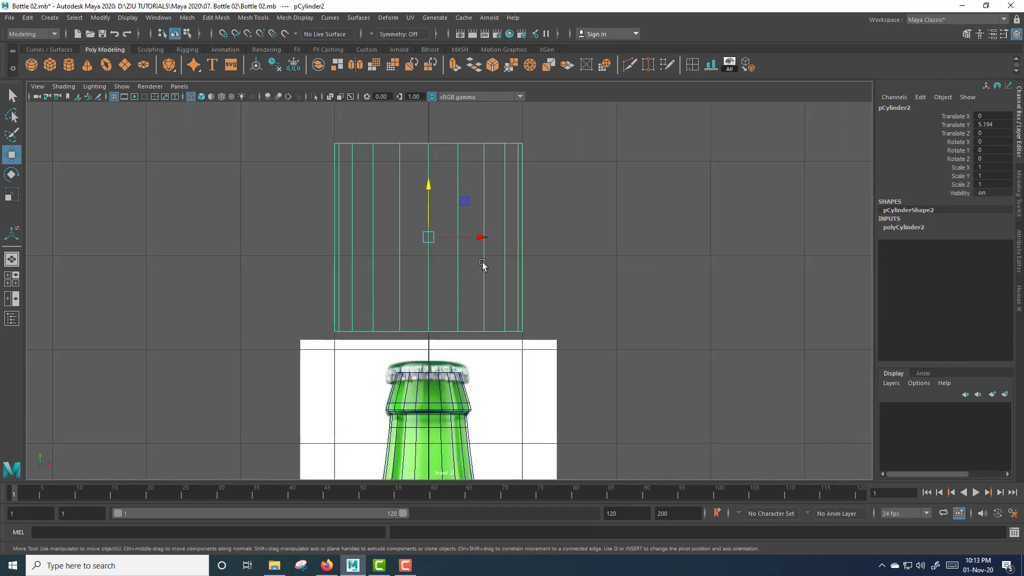
left_click_drag(427, 219, 427, 244)
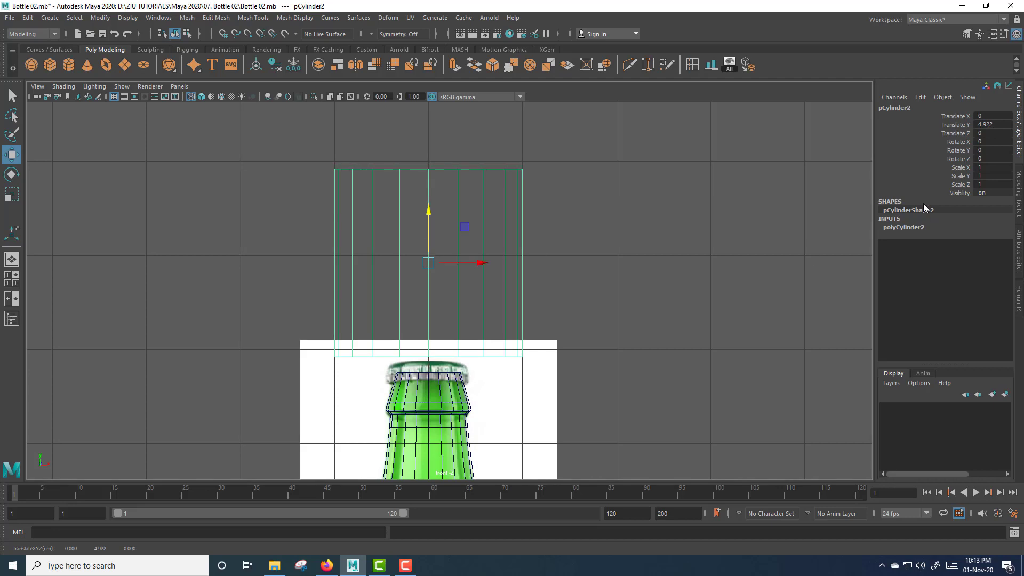
left_click(921, 228)
left_click(961, 254)
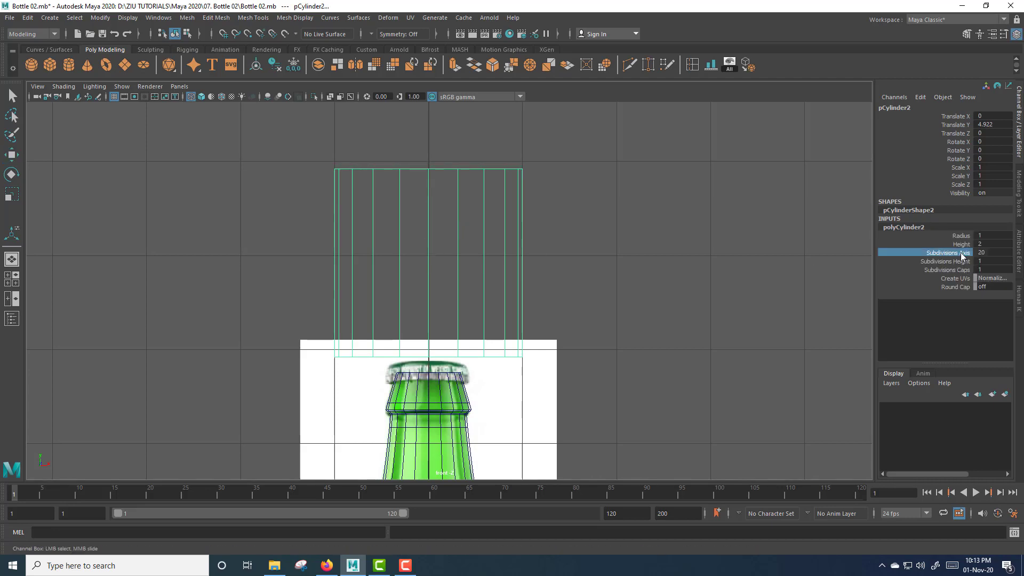
middle_click_drag(719, 307, 1021, 301)
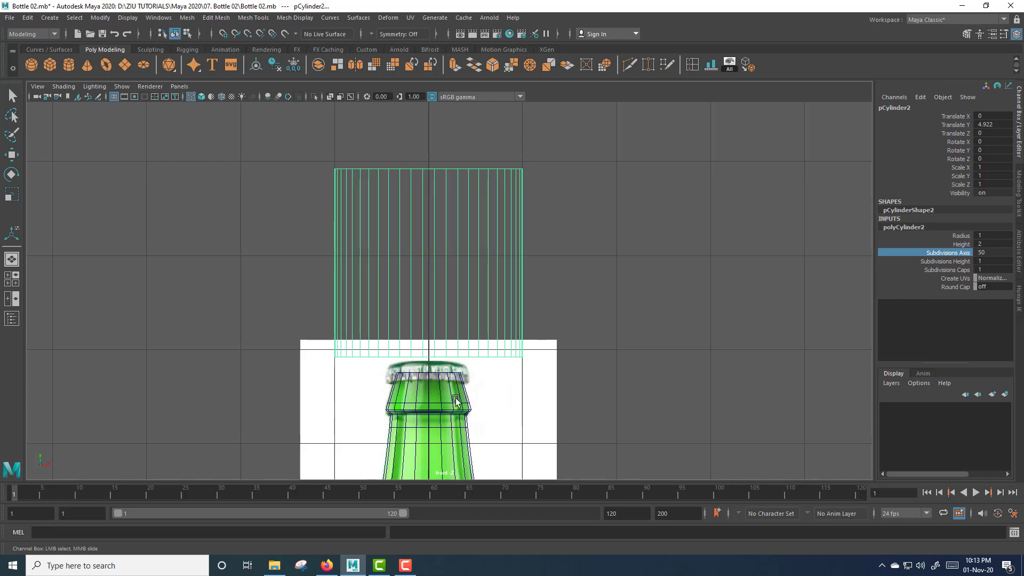
Step: Try 60 and 70 axis subdivisions on the cylinder, settle on 66, and reselect the cylinder for transforming
double_click(995, 254)
type("60")
key("Return")
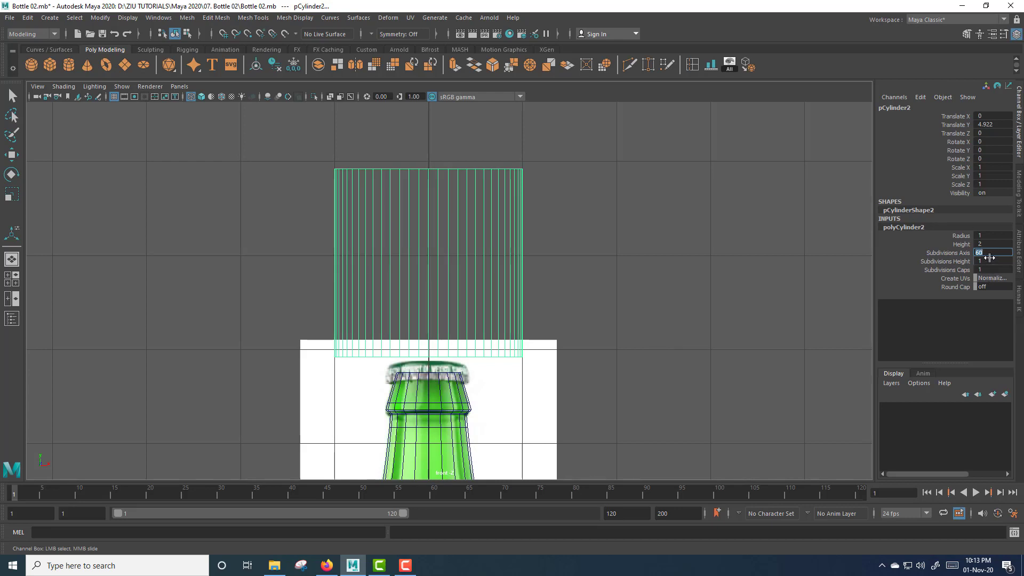
type("70")
key("Return")
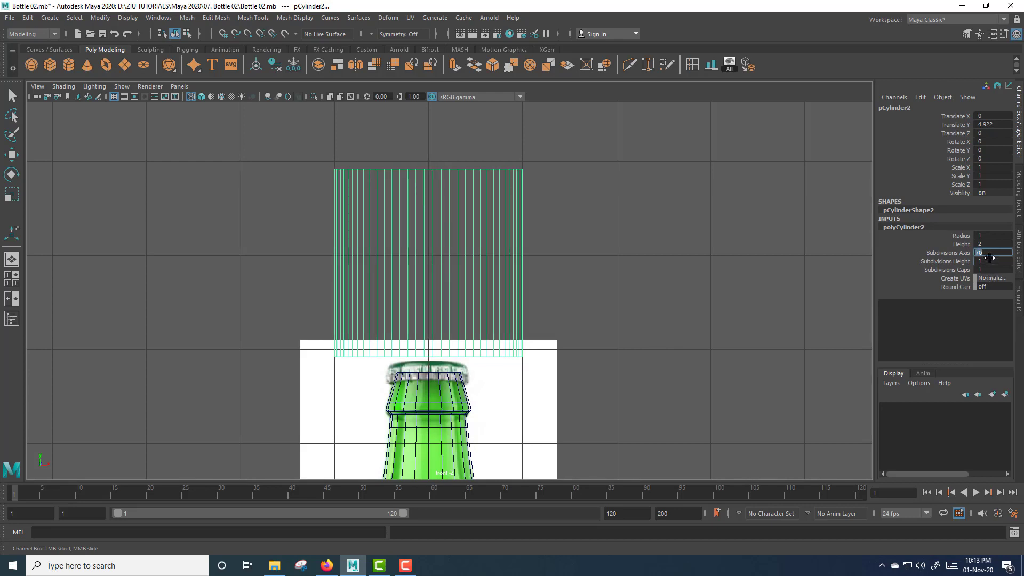
type("66")
key("Return")
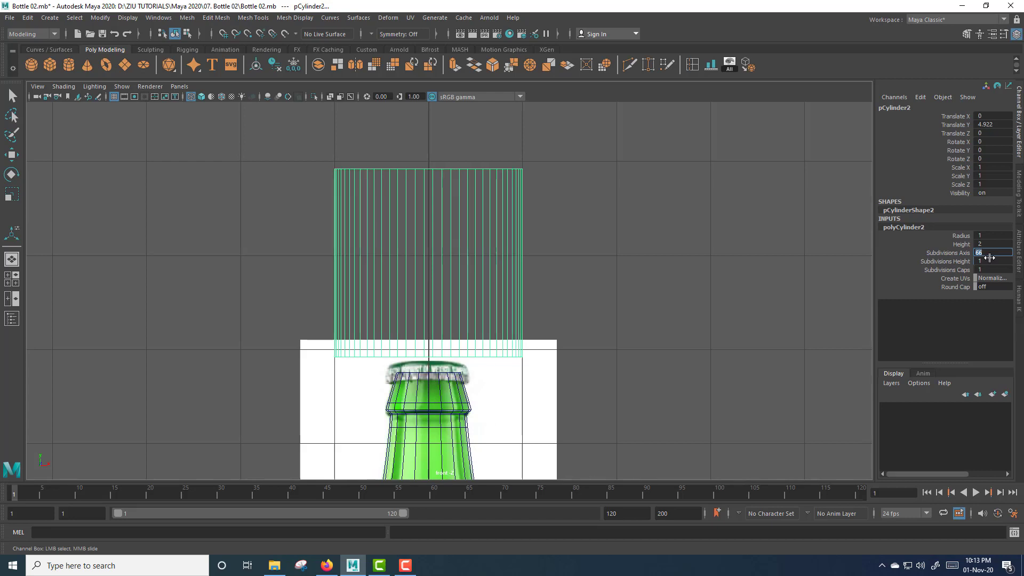
left_click(613, 276)
left_click(500, 297)
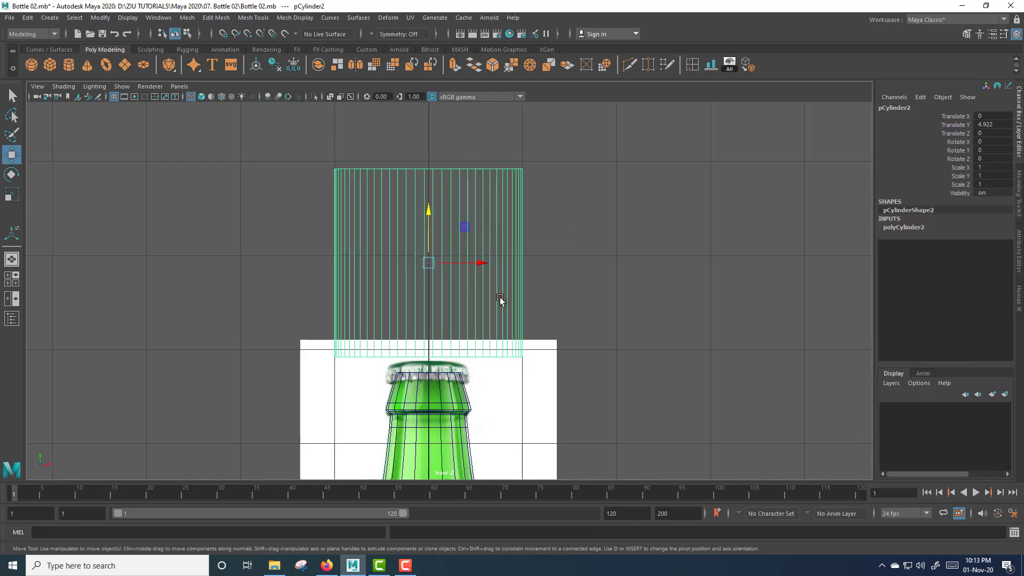
Step: Flatten the cylinder to about 0.078 in Y scale and lower it to the reference cap at about 3.87 in Y
scroll(480, 293, "up", 2)
key("r")
left_click_drag(426, 213, 425, 361)
key("w")
scroll(439, 368, "up", 2)
scroll(471, 338, "up", 3)
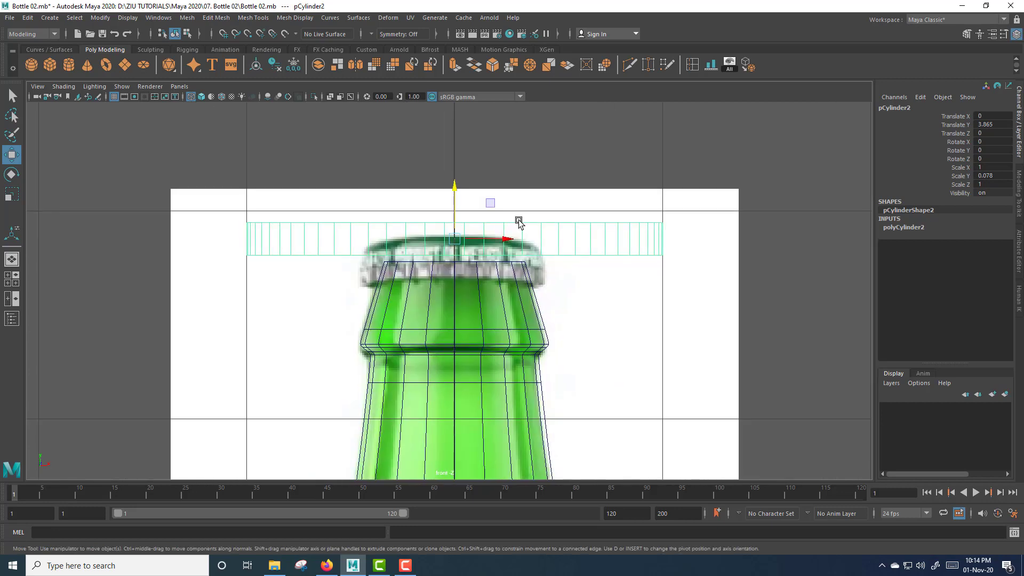
Step: Fit the disc to the reference cap, scaled to about 0.426 in X and Z and 0.045 in Y, at about 3.72 in Y
left_click_drag(456, 202, 254, 313)
key("r")
key("w")
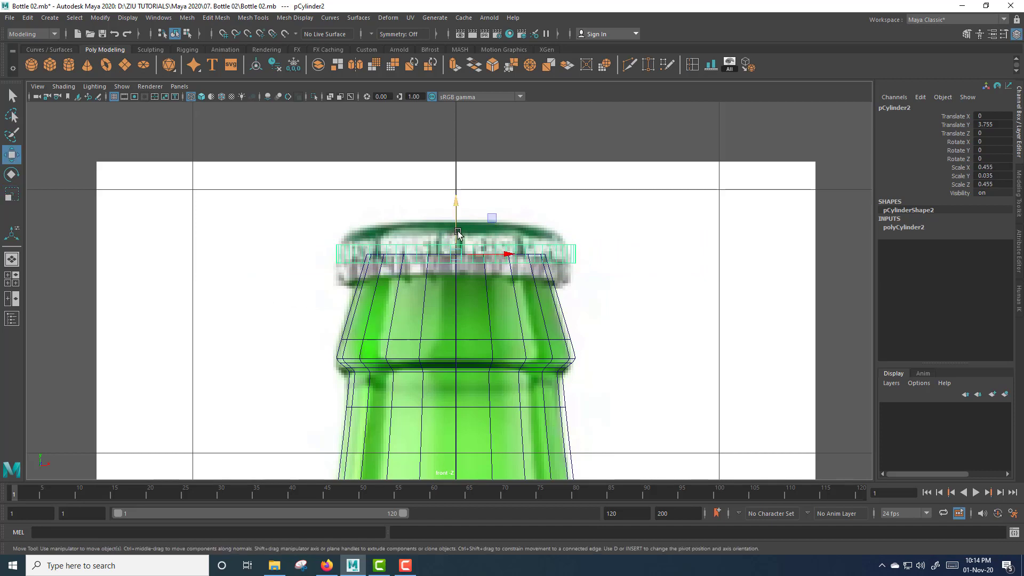
left_click_drag(455, 232, 457, 200)
key("r")
key("w")
left_click_drag(456, 247, 443, 268)
key("r")
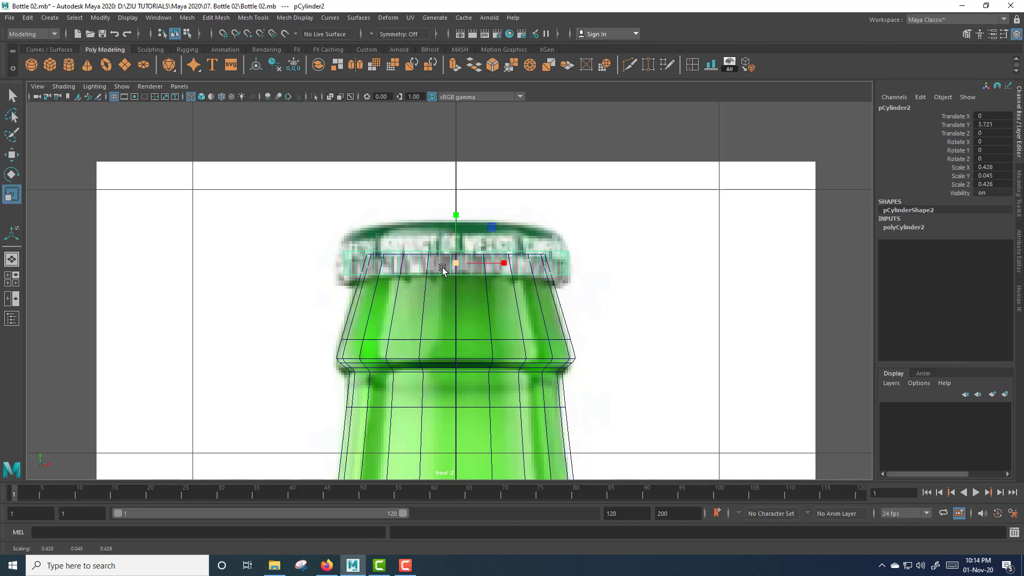
Step: Raise the cap disc clear of the bottle's mouth, to about 3.90 in Y, using the perspective view
key("space")
key("space")
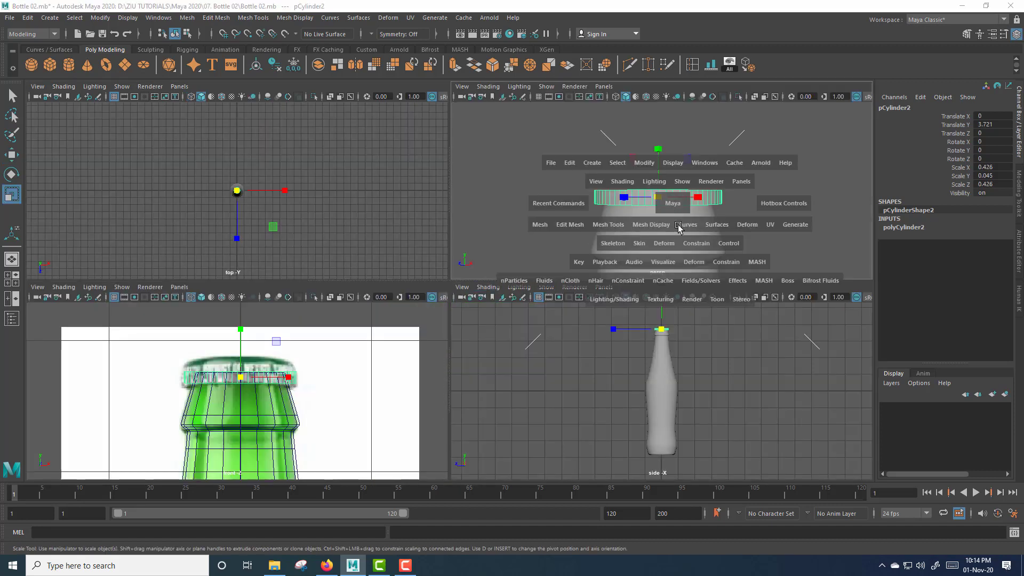
key("w")
left_click_drag(442, 266, 442, 214)
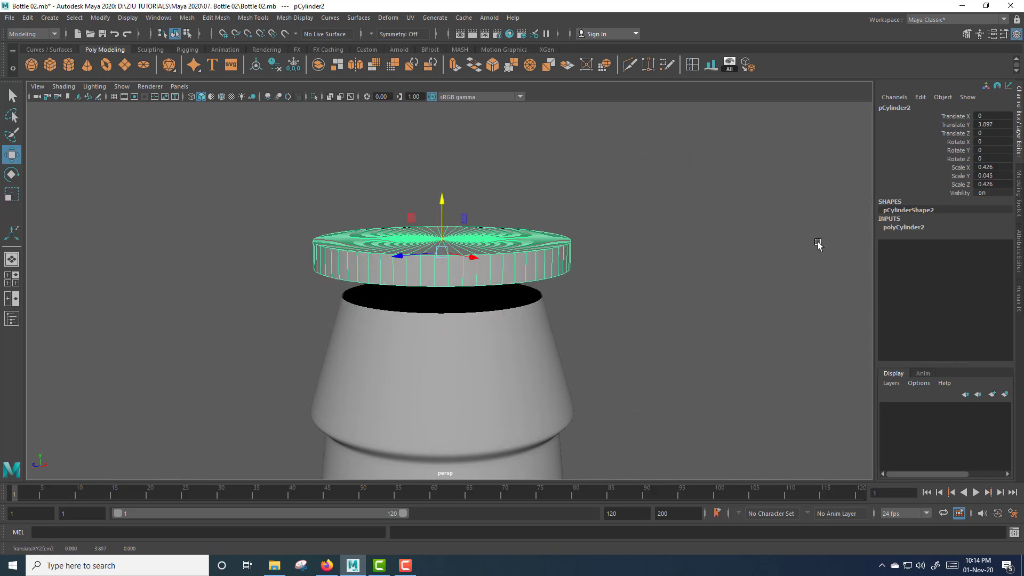
Step: Set the disc's cap subdivisions to 0 so its flat ends have no radial edges
left_click(904, 228)
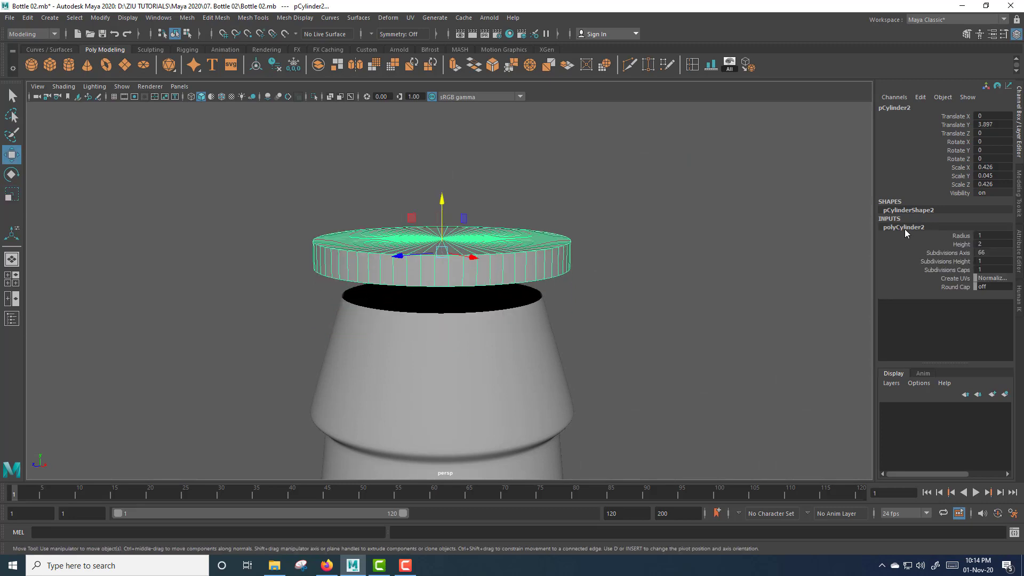
left_click(959, 262)
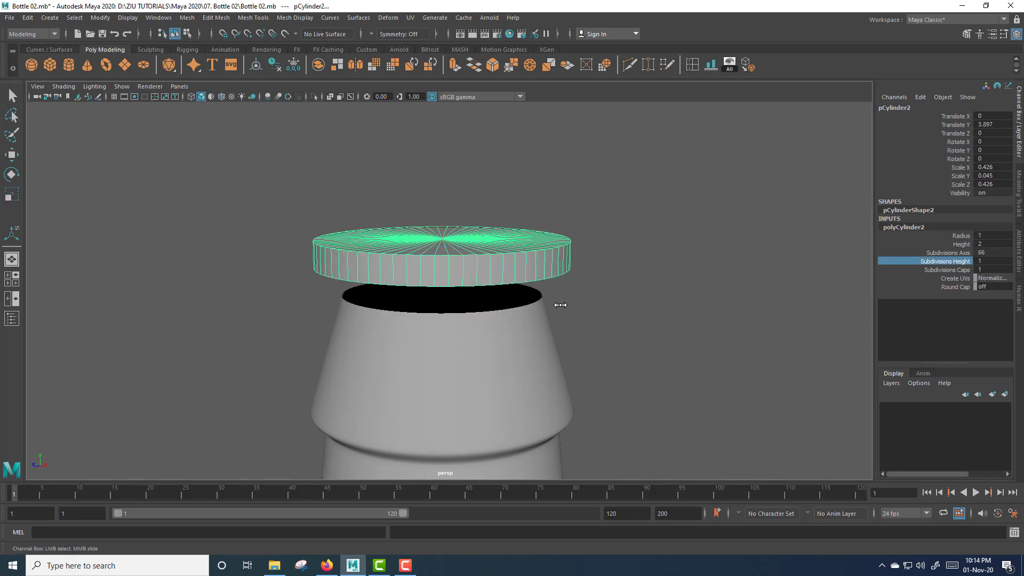
scroll(744, 346, "up", 4)
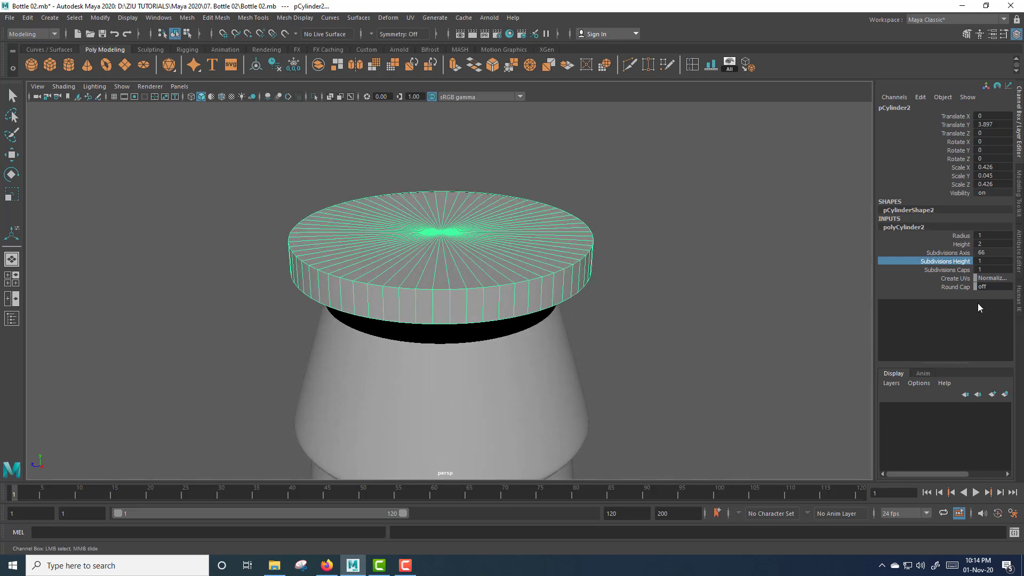
left_click(963, 271)
middle_click_drag(771, 325, 649, 322)
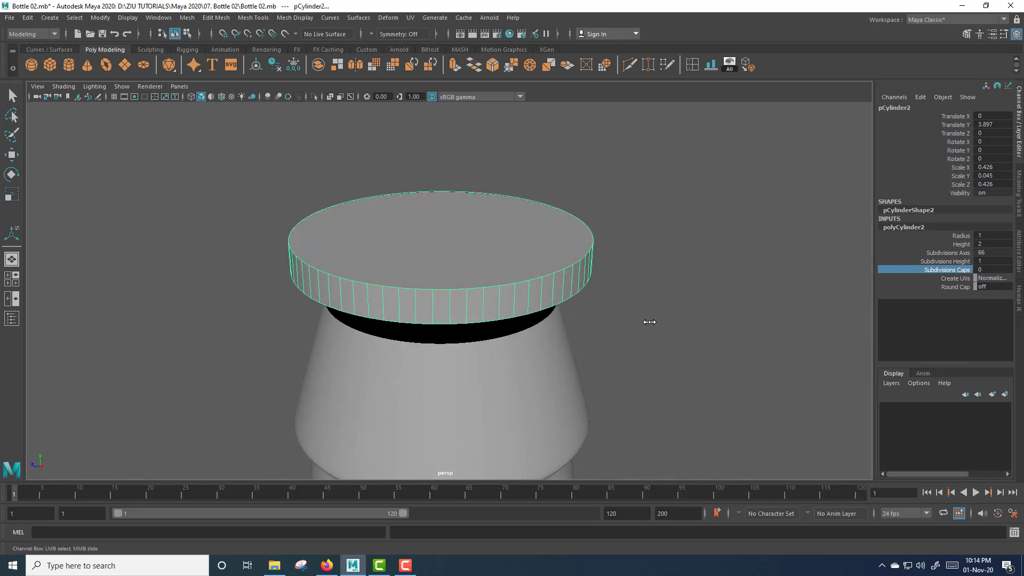
left_click_drag(749, 344, 686, 361, "alt")
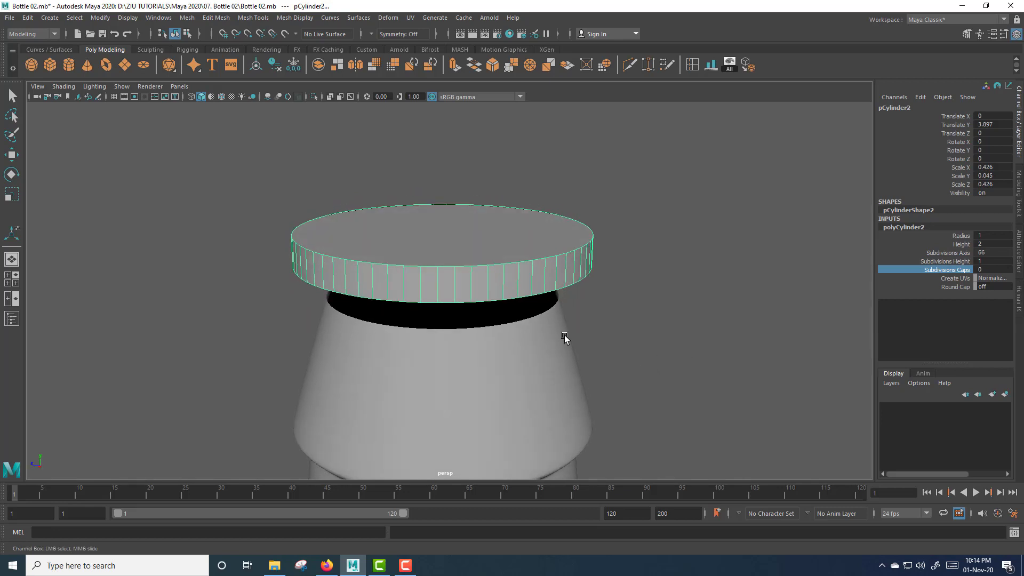
Step: Scale the cap disc slightly thinner in Y
left_click_drag(500, 278, 468, 256, "alt")
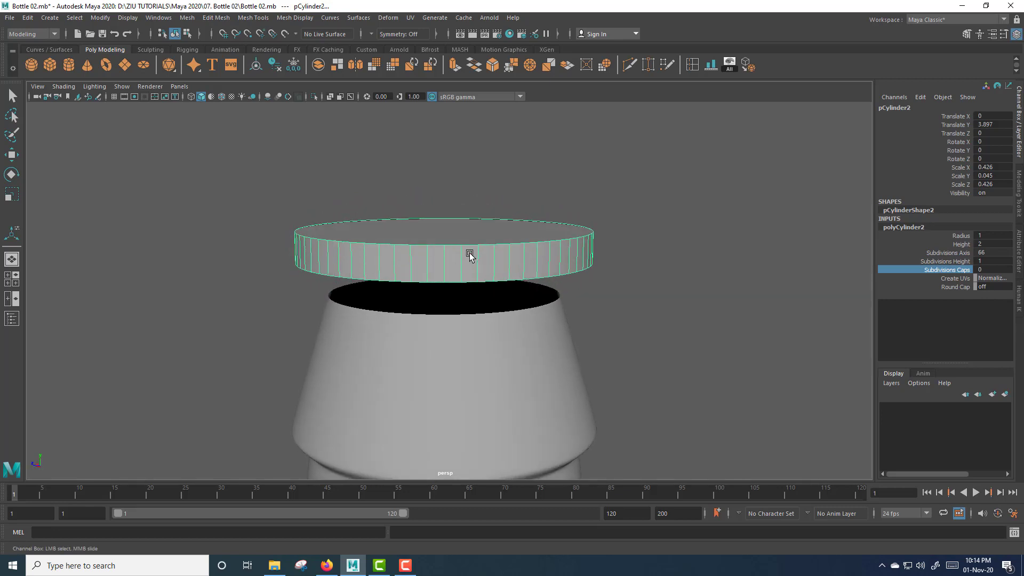
right_click_drag(470, 255, 492, 263)
left_click_drag(492, 263, 477, 255, "alt")
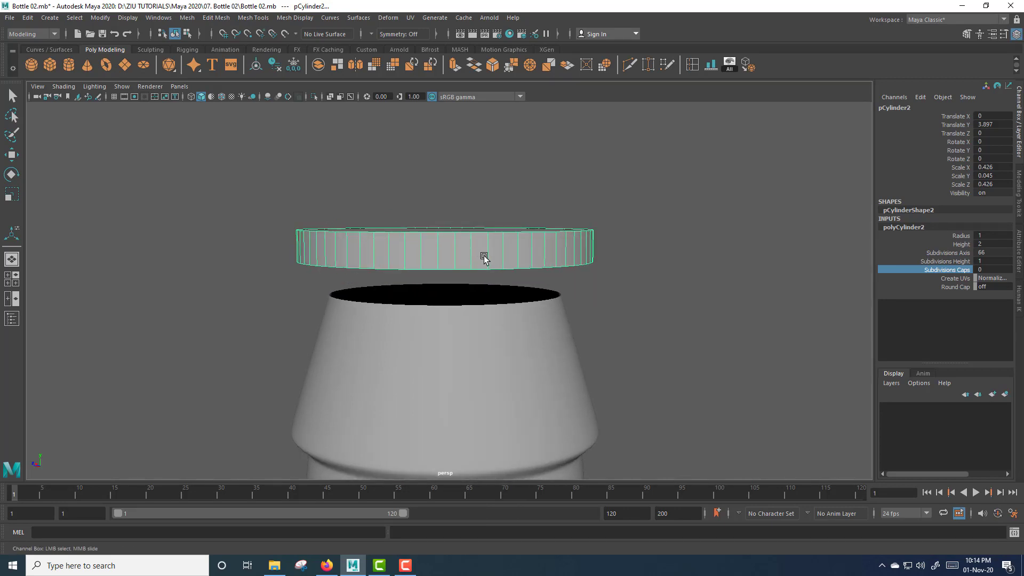
key("r")
left_click_drag(445, 196, 447, 209)
Step: Start selecting pairs of adjacent side faces on the cap's rim, skipping one face between pairs
right_click_drag(481, 247, 482, 277)
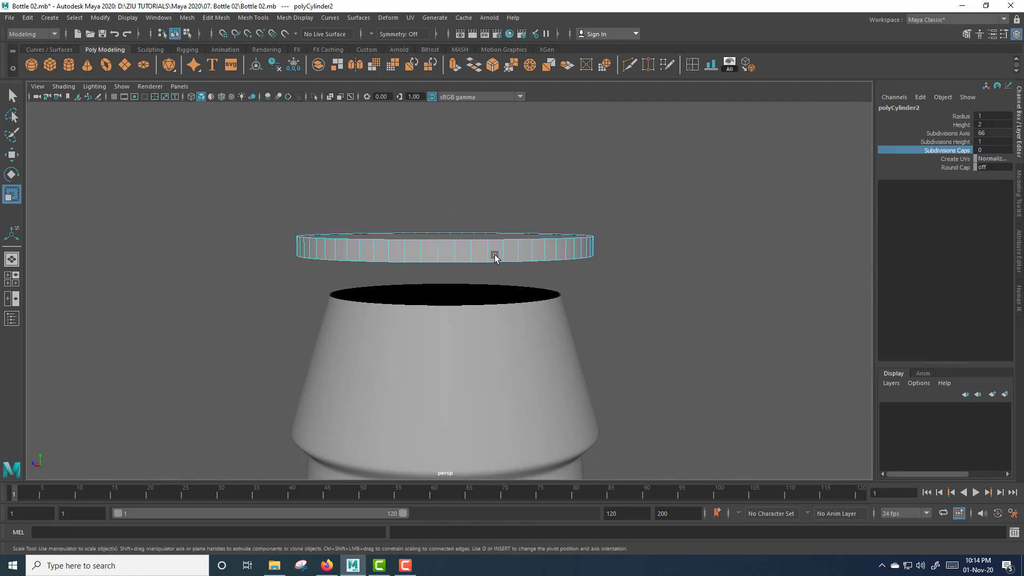
left_click(495, 253)
left_click_drag(546, 276, 496, 281, "alt")
left_click(466, 263, "shift")
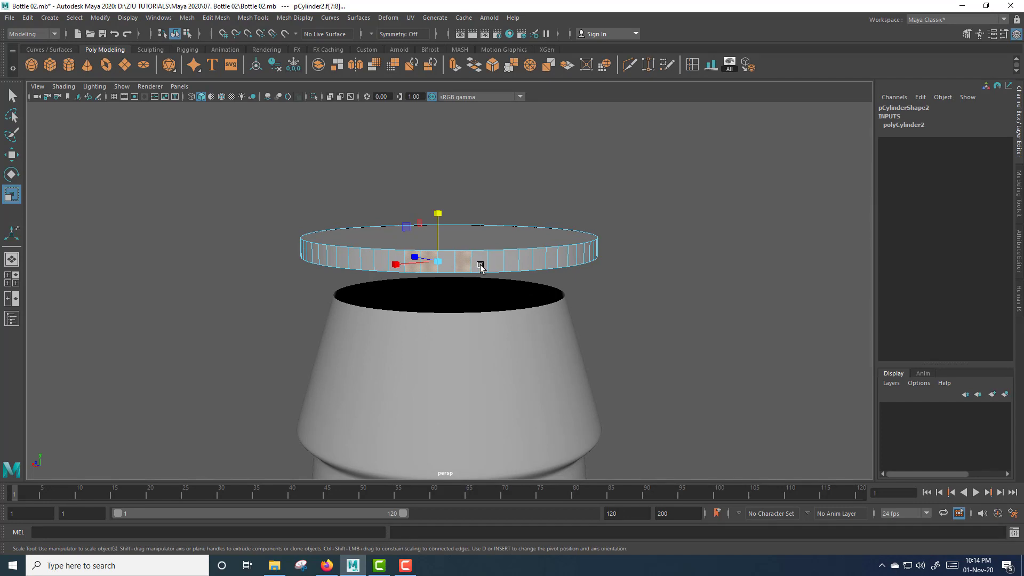
left_click(481, 266, "shift")
left_click(513, 265, "shift")
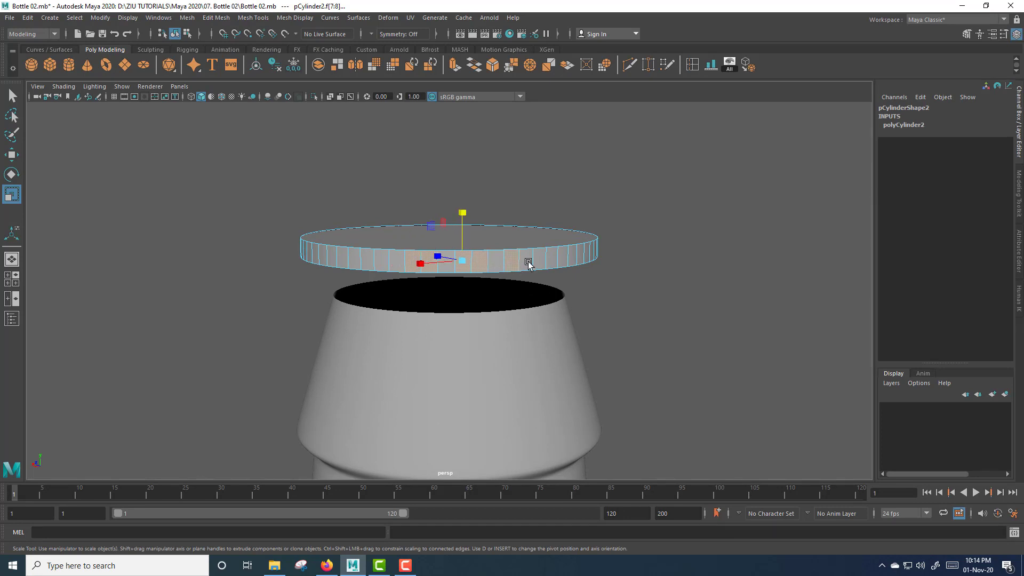
left_click(529, 263, "shift")
Step: Continue the paired face selection, with single-face gaps, all the way around the cap's rim
scroll(478, 286, "up", 2)
left_click(479, 284, "shift")
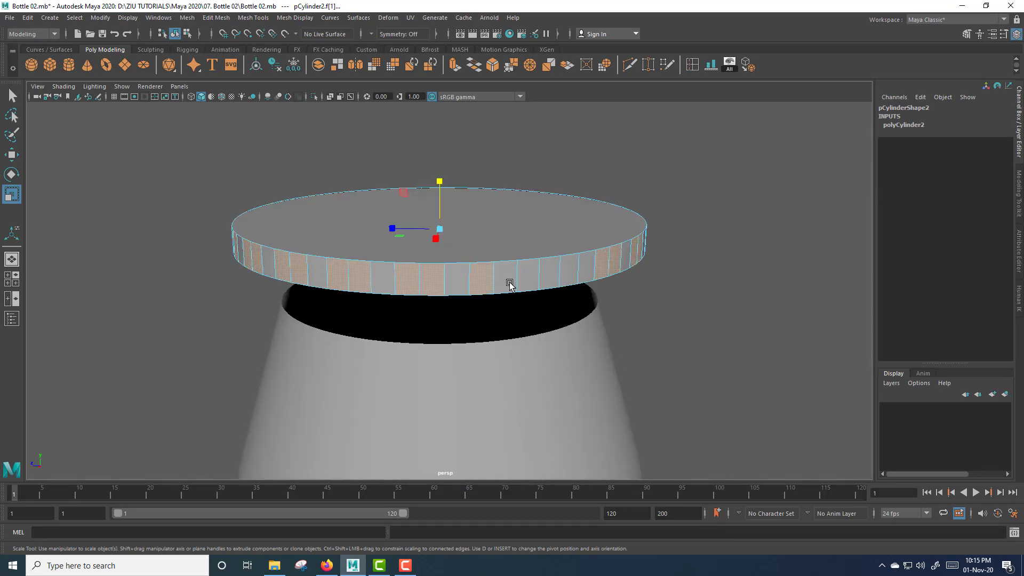
left_click(507, 281, "shift")
left_click_drag(667, 338, 722, 337, "alt")
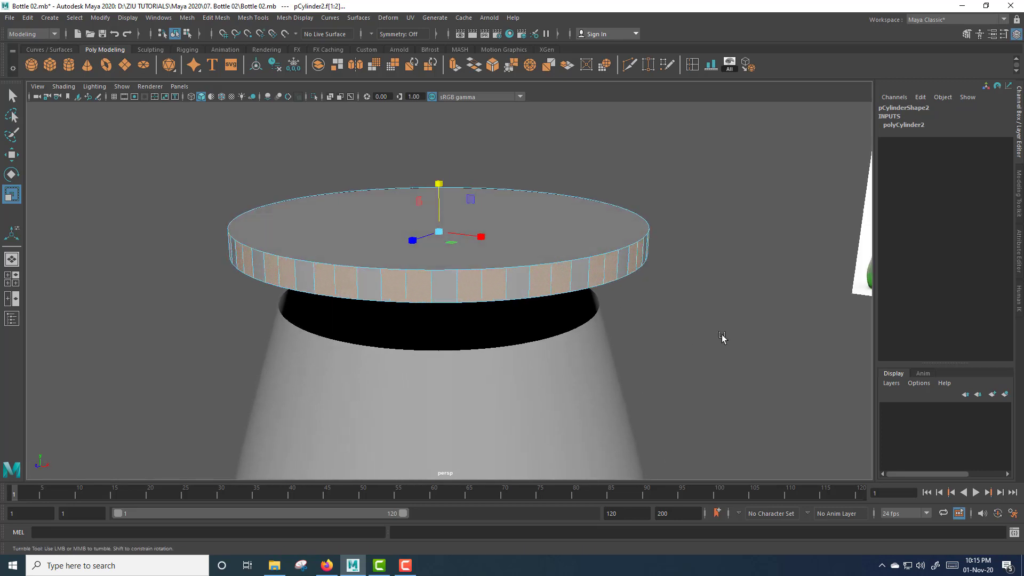
Step: Extrude the selected rim faces inward by -0.018 in local Z and shrink them to local scale 0.455 in X and 0.683 in Y
right_click_drag(488, 277, 487, 311, "shift")
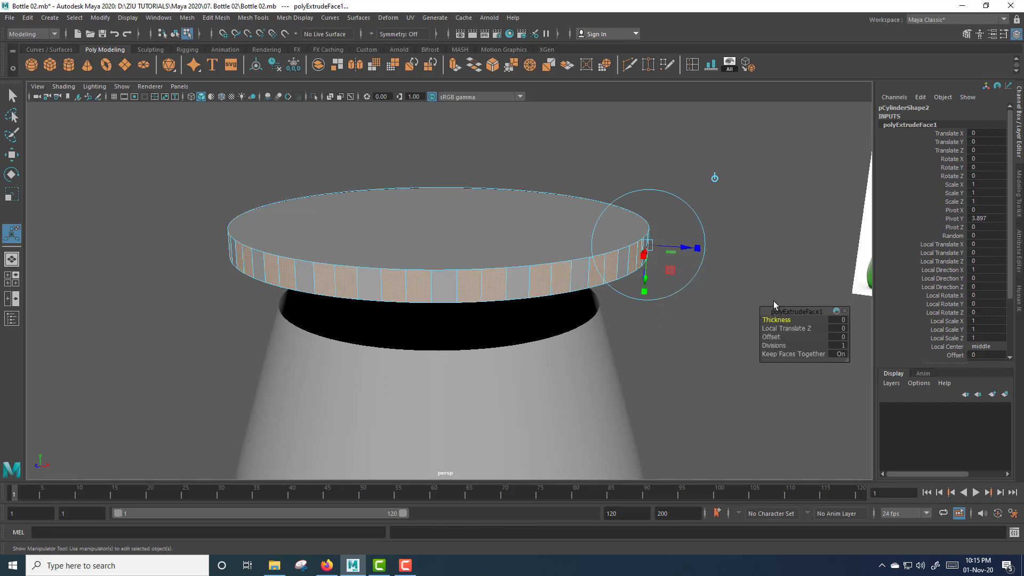
left_click_drag(694, 247, 677, 256)
left_click_drag(676, 257, 675, 258)
left_click_drag(653, 320, 582, 313, "alt")
left_click_drag(461, 268, 486, 268)
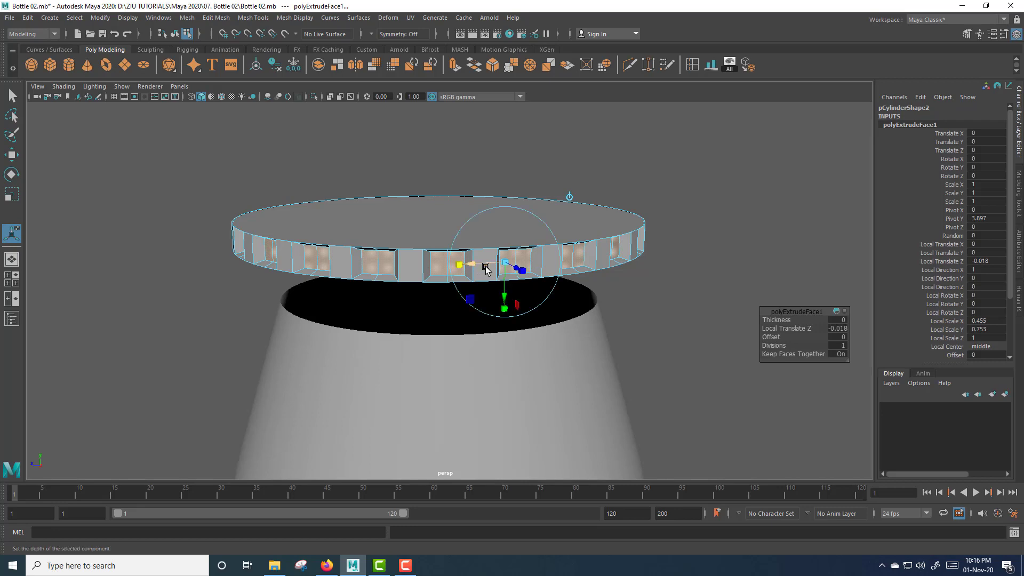
scroll(534, 343, "up", 4)
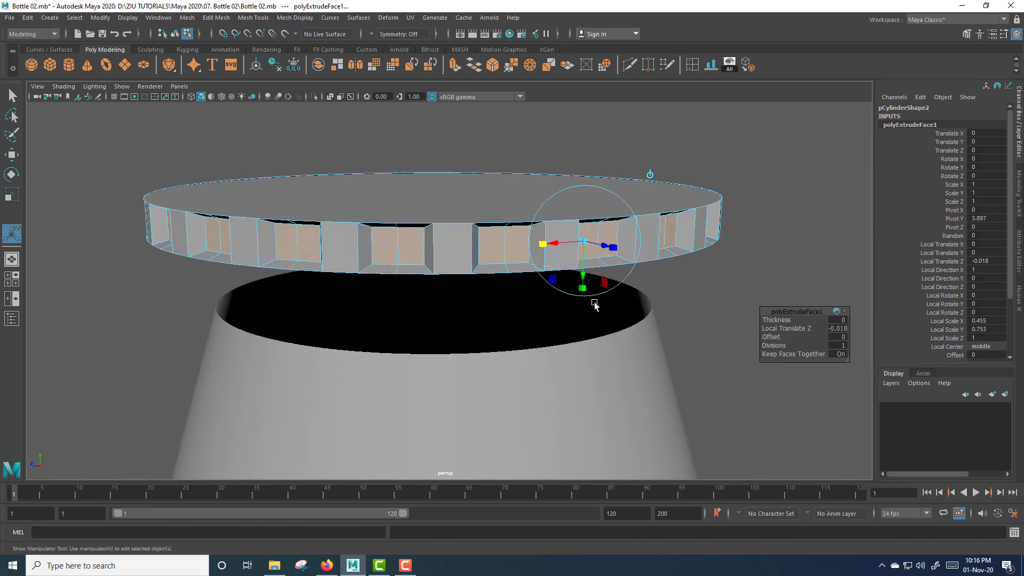
left_click_drag(583, 288, 583, 288)
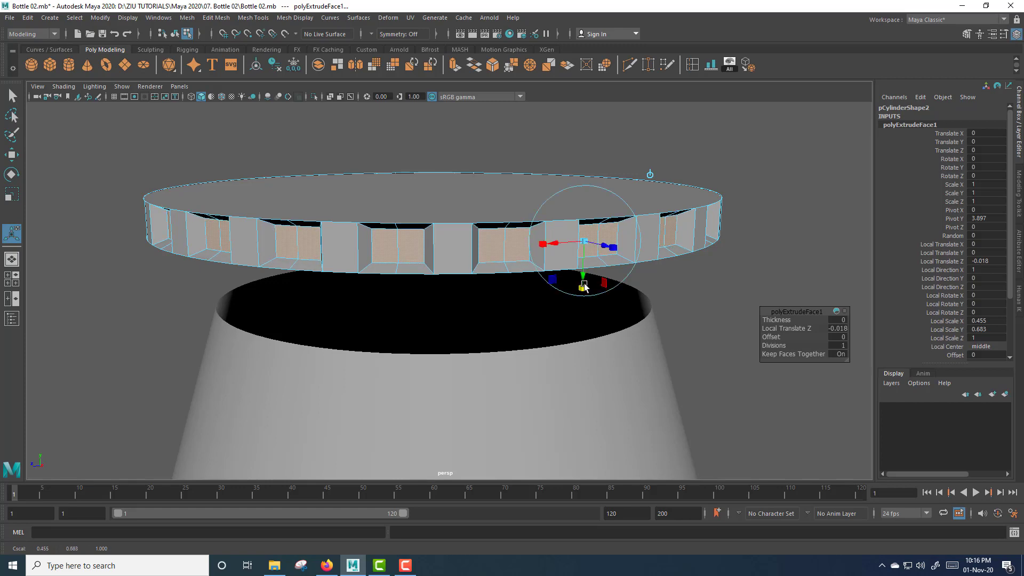
Step: Move the inset rim faces slightly down in the front view, keeping them all selected, and return to the perspective view
key("space")
key("space")
scroll(600, 317, "up", 8)
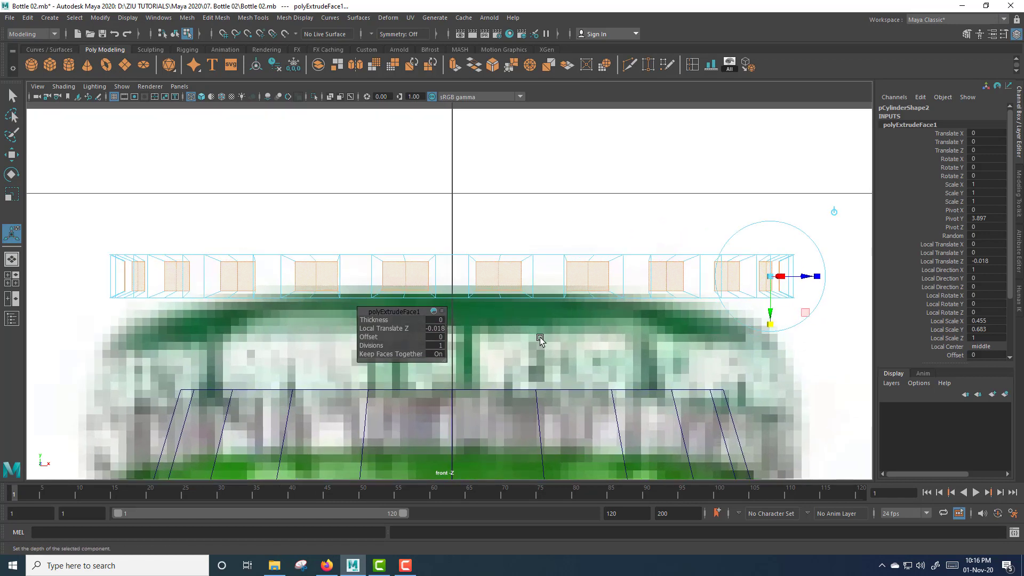
middle_click_drag(540, 339, 548, 304, "alt")
key("w")
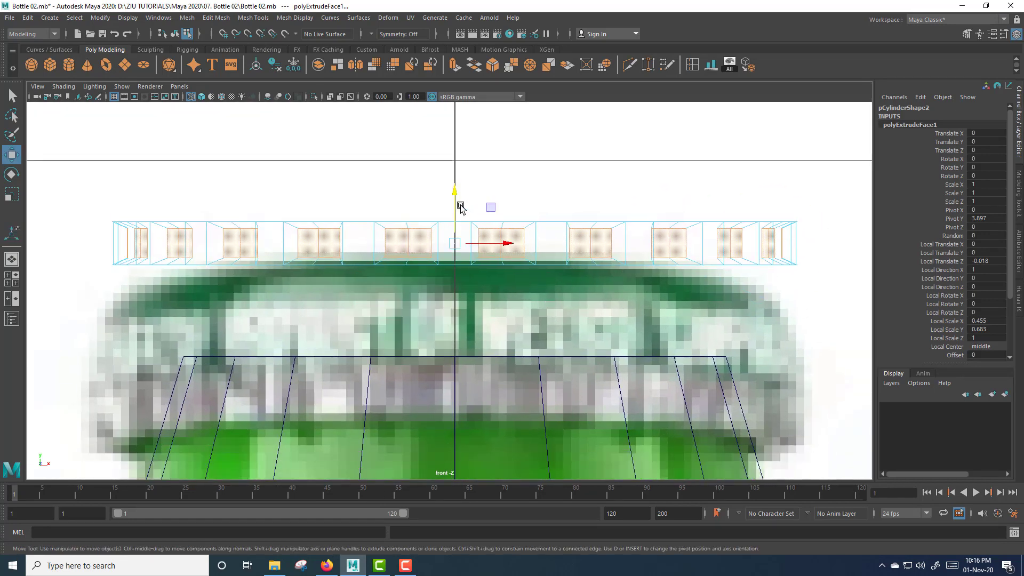
left_click(471, 176)
key("ctrl+z")
left_click_drag(455, 192, 456, 200)
key("space")
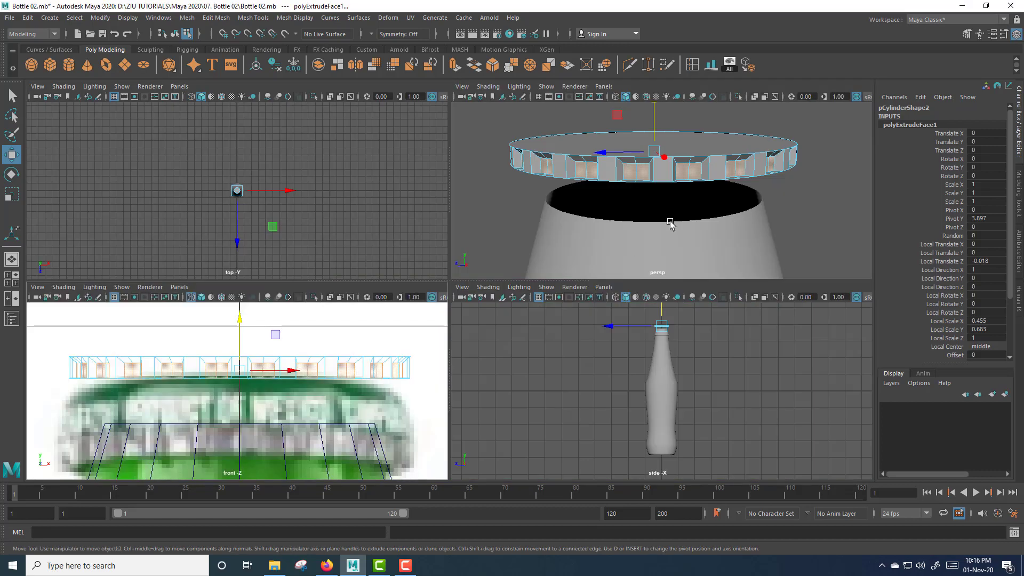
key("space")
scroll(599, 323, "up", 4)
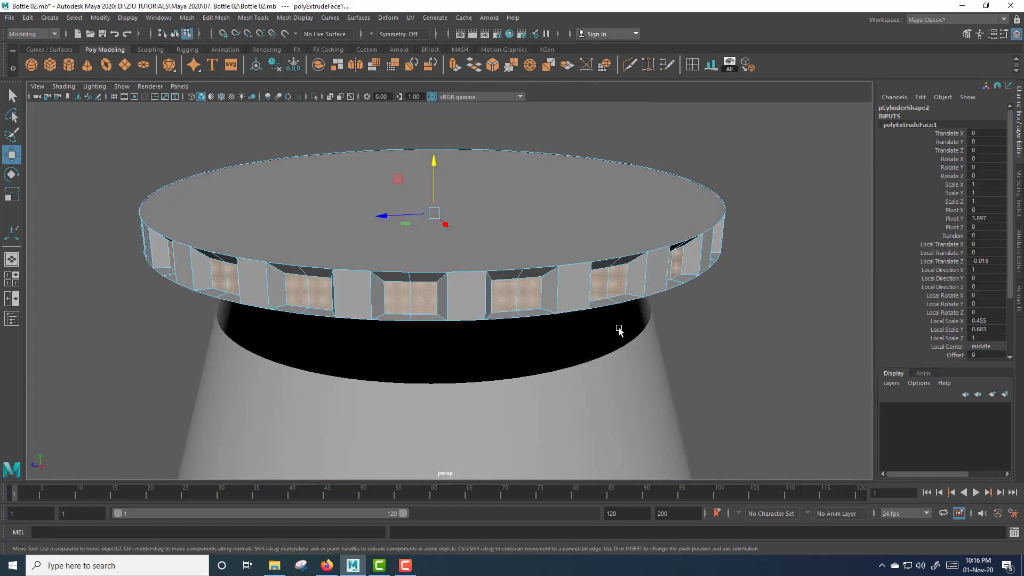
Step: Select the lower ledge faces of the rim notches, extend the selection to all similar faces around the cap, and delete them
right_click_drag(633, 272, 634, 299)
scroll(738, 330, "down", 2)
left_click_drag(669, 337, 655, 342, "alt")
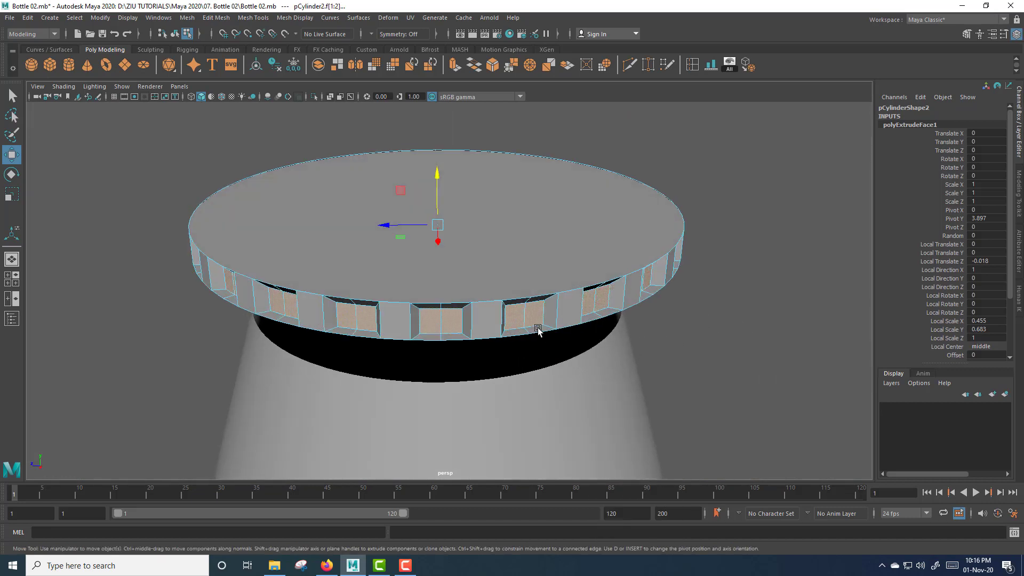
left_click(537, 329)
scroll(552, 355, "up", 3)
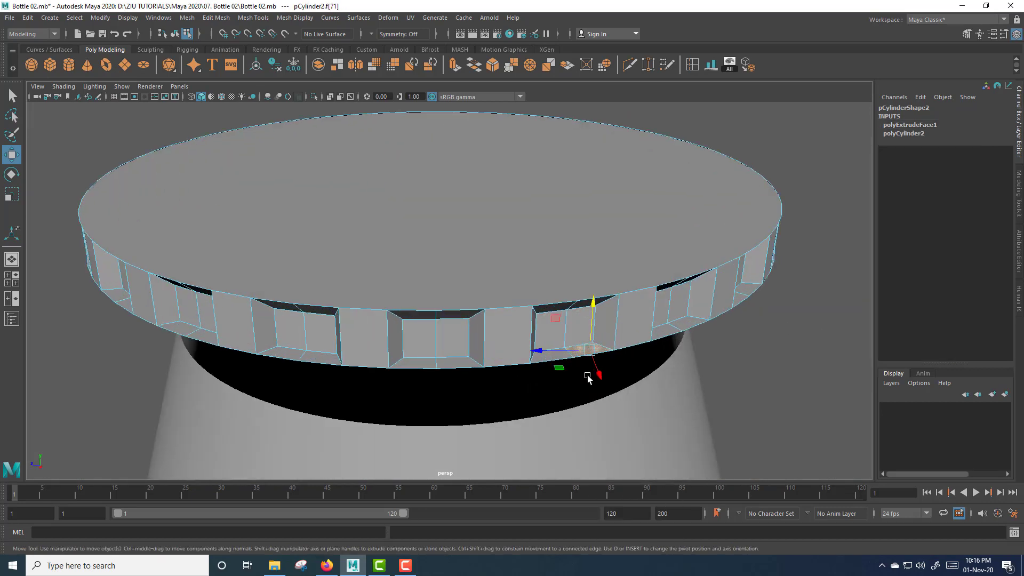
left_click(559, 358)
left_click(447, 364, "shift")
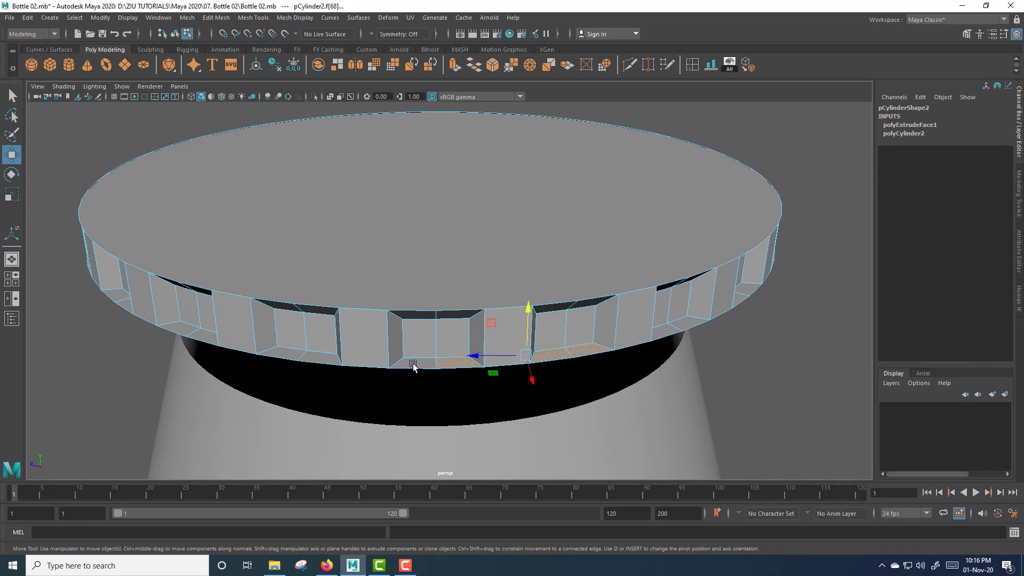
left_click(415, 366, "shift")
right_click(416, 364)
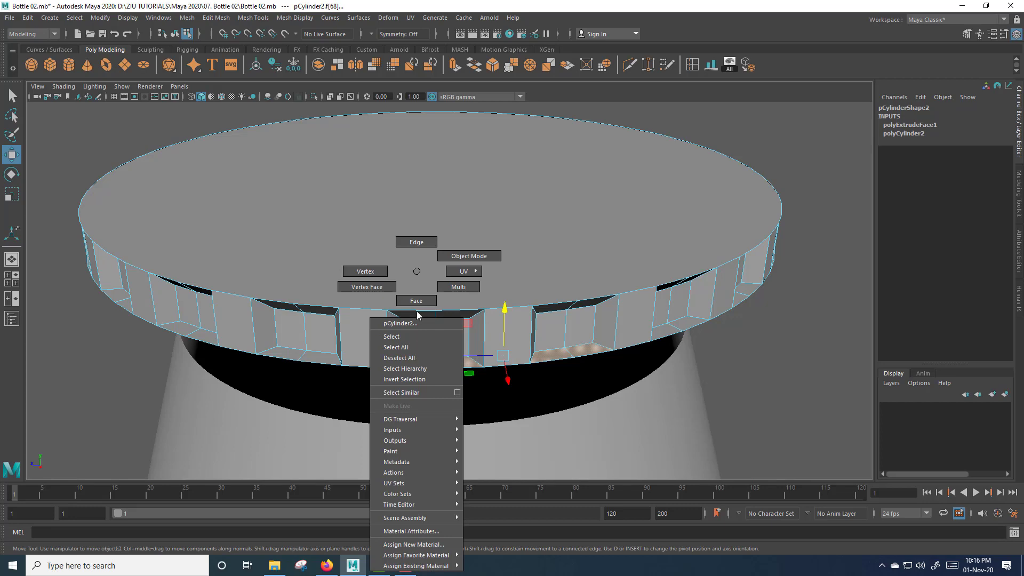
left_click(416, 392)
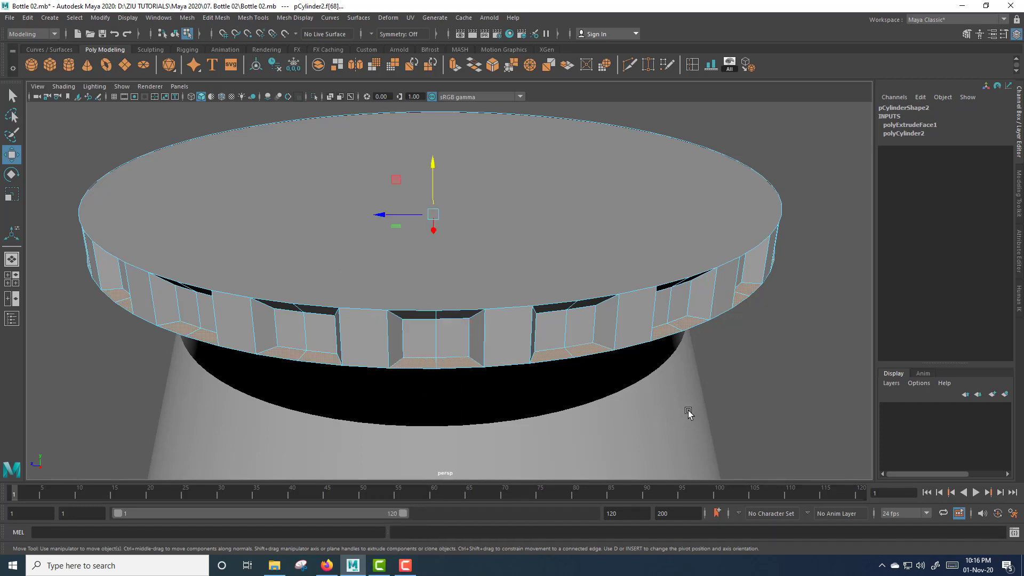
scroll(697, 397, "down", 2)
left_click(693, 366)
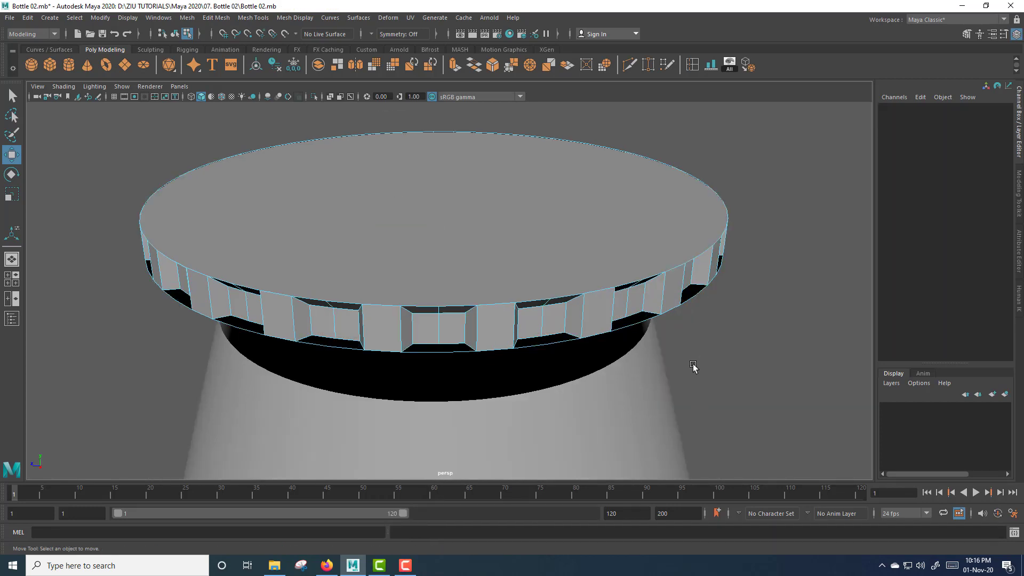
Step: Delete the cap's large bottom face so that the underside is open
left_click_drag(688, 377, 718, 379, "alt")
left_click(675, 361)
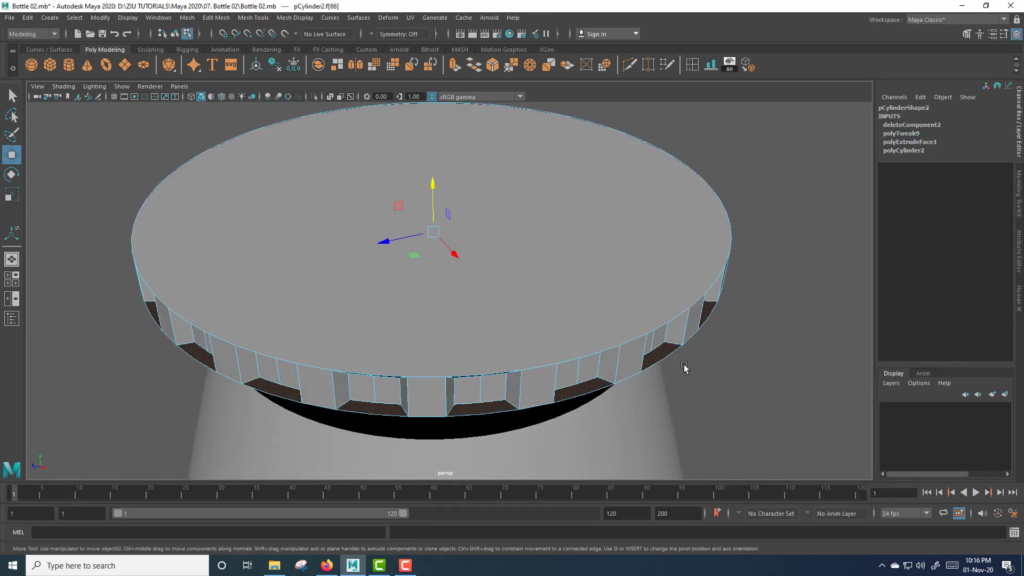
left_click(682, 371)
left_click_drag(713, 382, 624, 364, "alt")
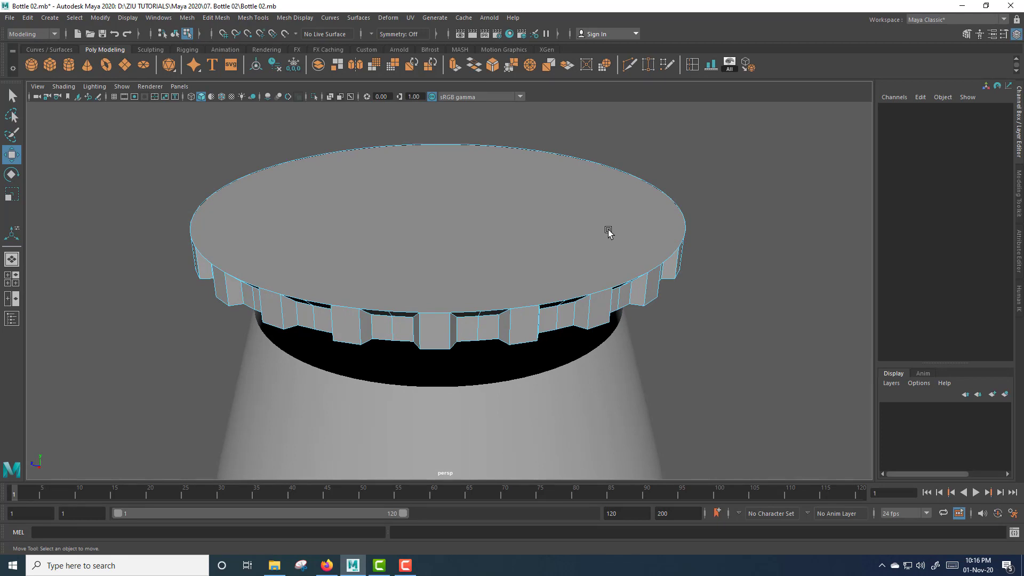
Step: Extrude the cap's round top face upward by a local Z translation of 0.066
right_click_drag(608, 230, 670, 215)
left_click_drag(671, 215, 666, 279, "alt")
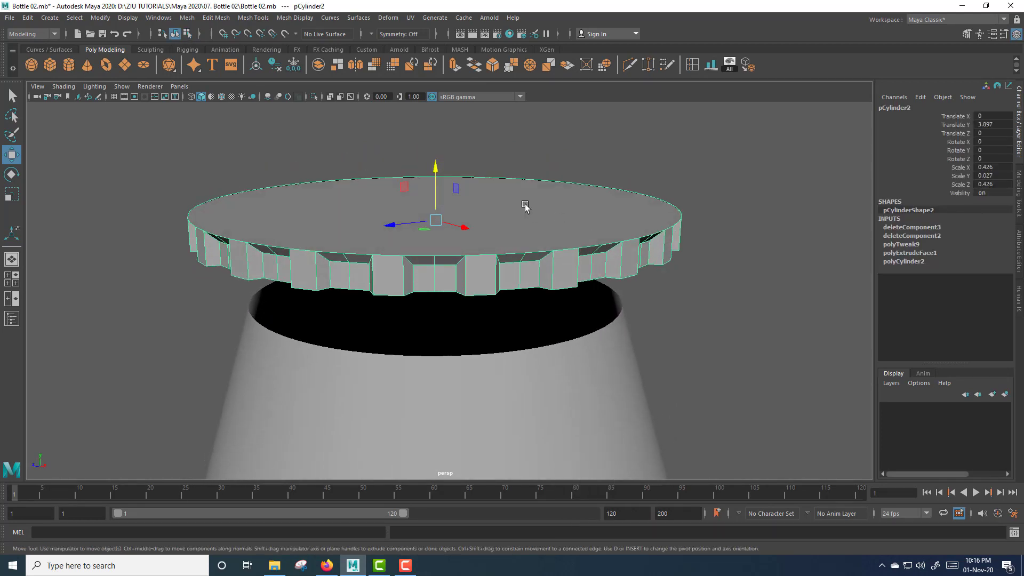
right_click_drag(525, 208, 510, 224)
left_click(505, 227)
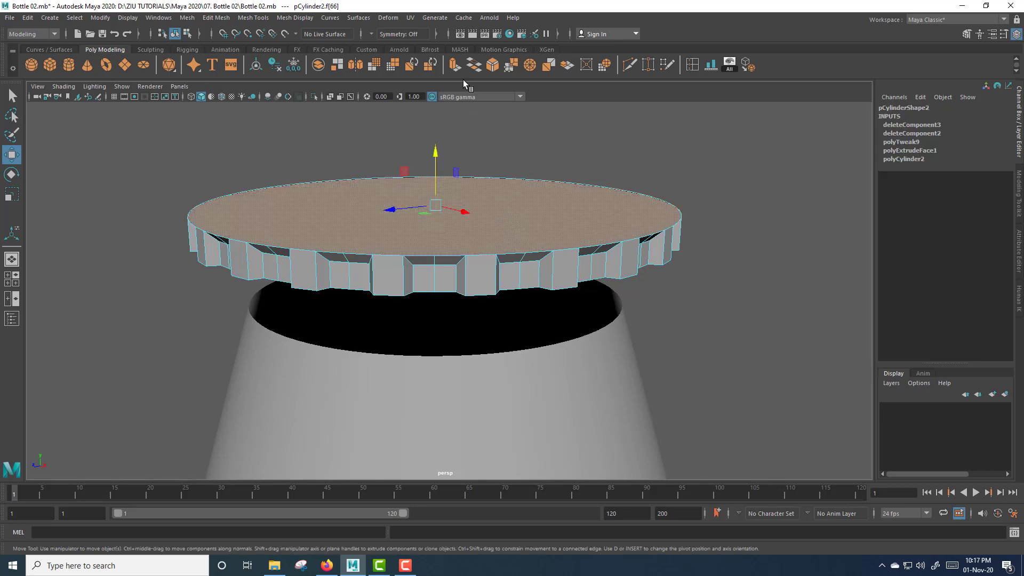
key("ctrl+e")
left_click_drag(436, 172, 436, 148)
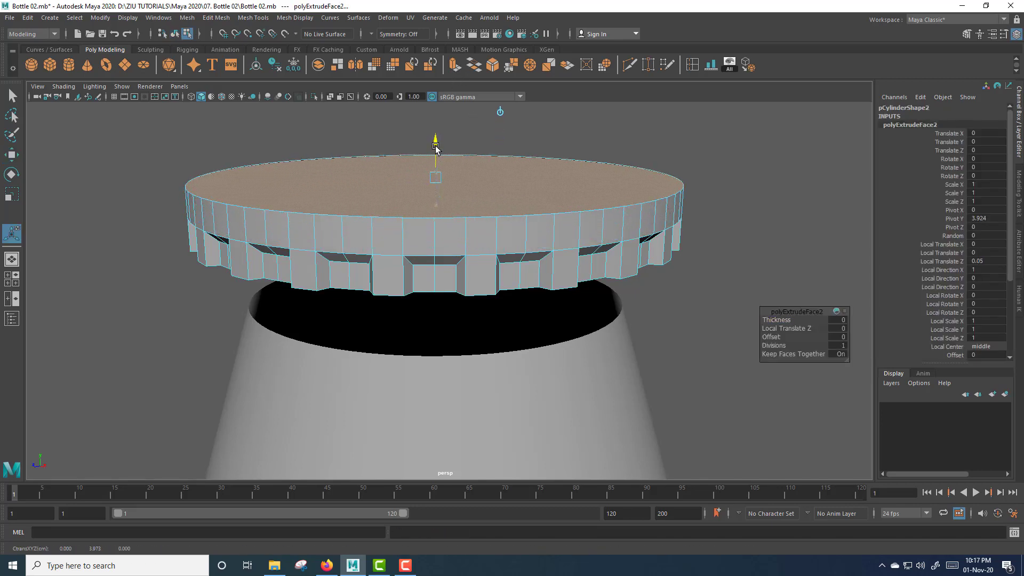
key("space")
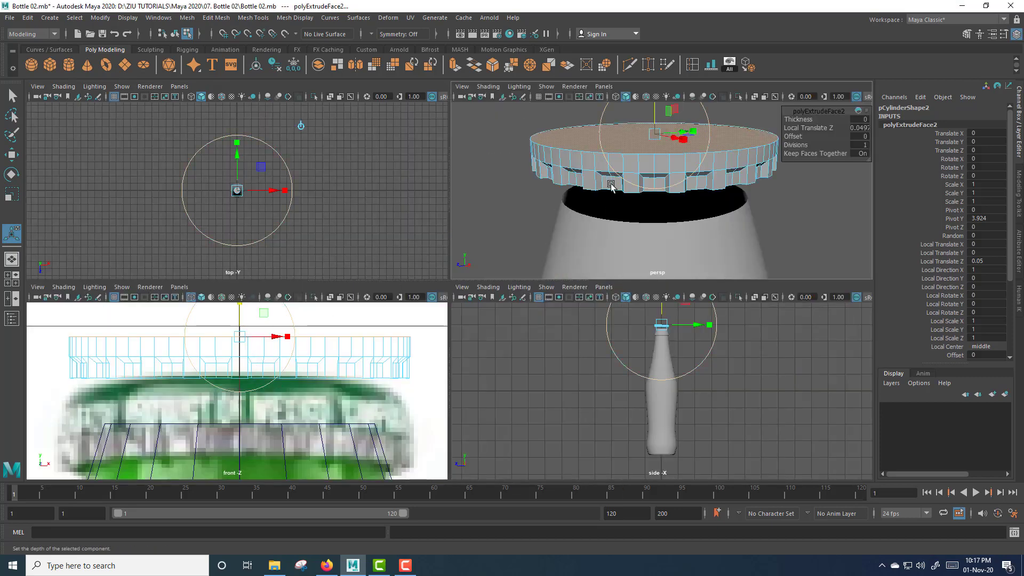
key("space")
left_click_drag(436, 147, 436, 139)
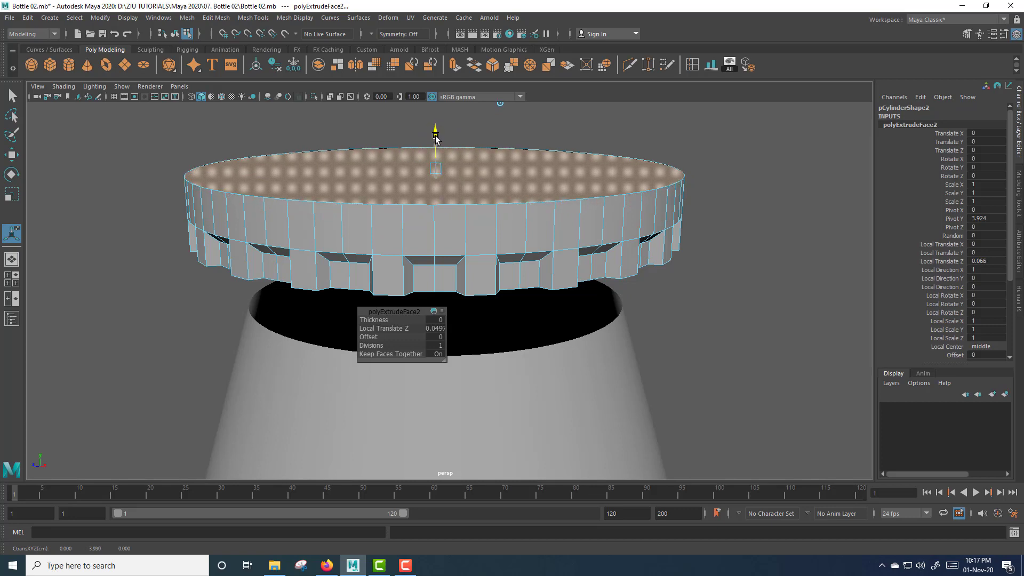
Step: Extrude the cap's top face again as a flat inset with an offset of 0.1
left_click_drag(665, 283, 621, 277, "alt")
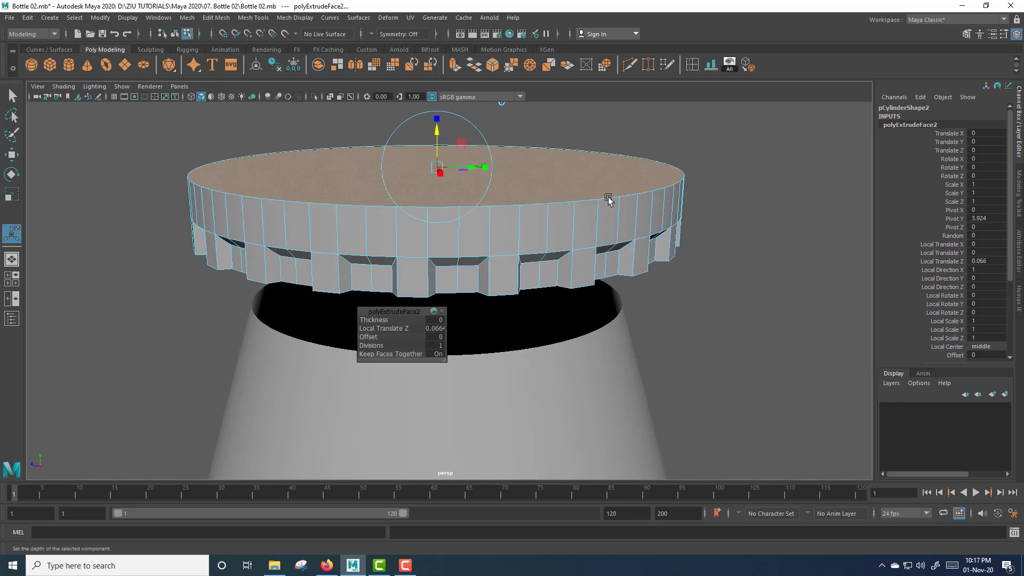
right_click_drag(608, 197, 610, 226)
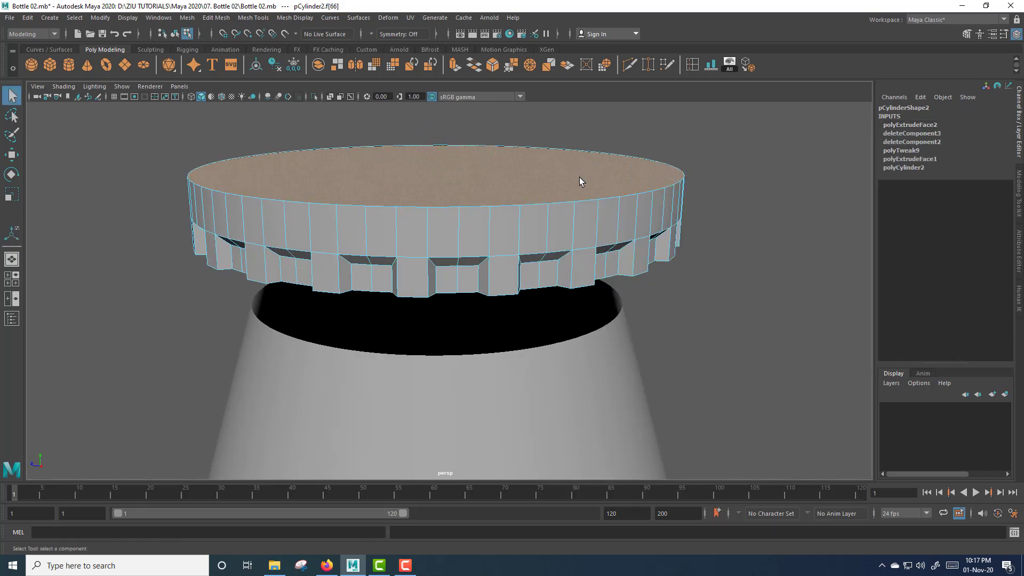
left_click_drag(571, 222, 574, 238, "alt")
right_click_drag(518, 198, 523, 226, "shift")
left_click_drag(774, 321, 773, 337)
key("ctrl+z")
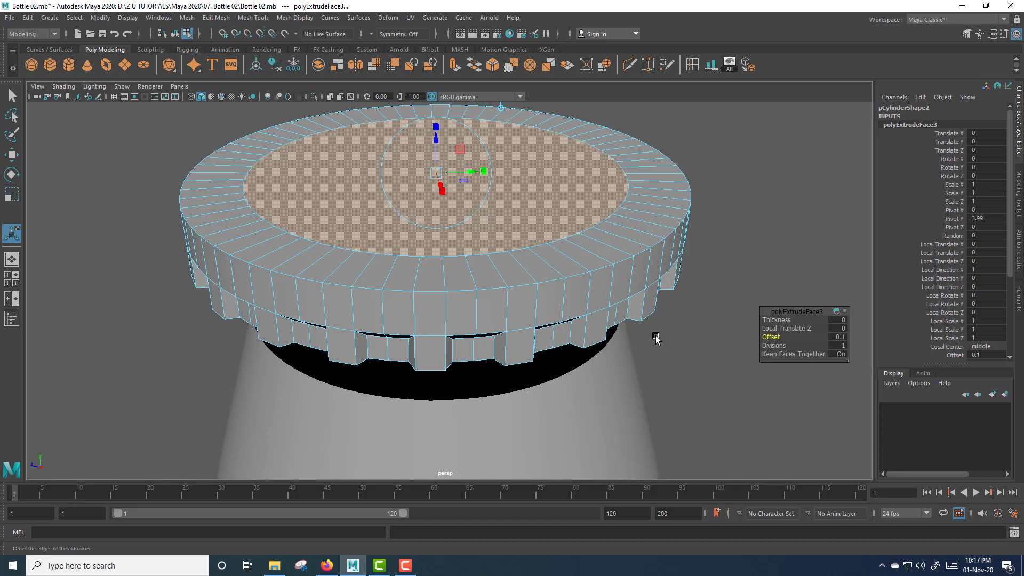
Step: Add a second inset extrusion to the inner top face and set its offset to 0.15
key("ctrl+e")
left_click_drag(771, 338, 777, 338)
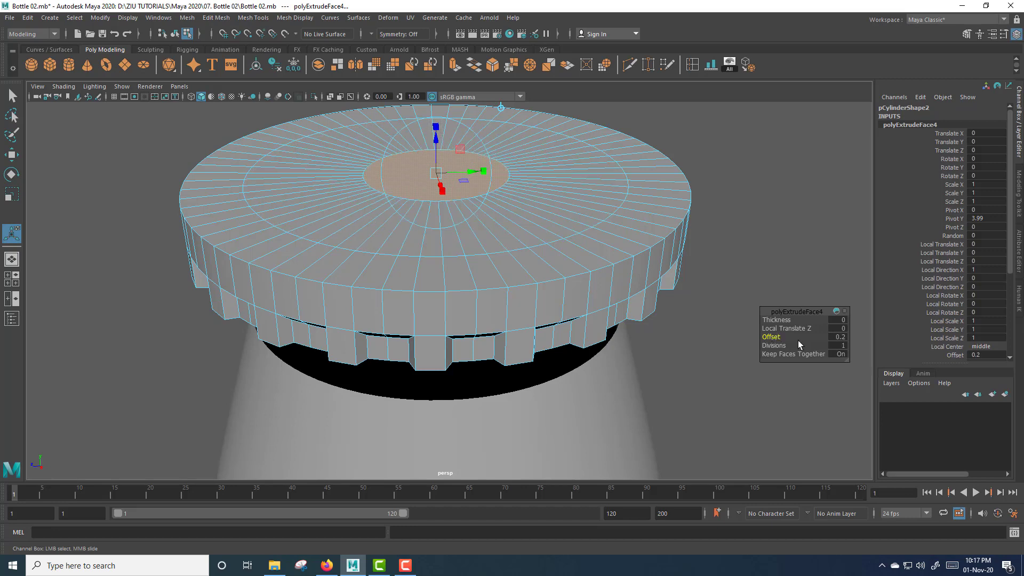
left_click(838, 336)
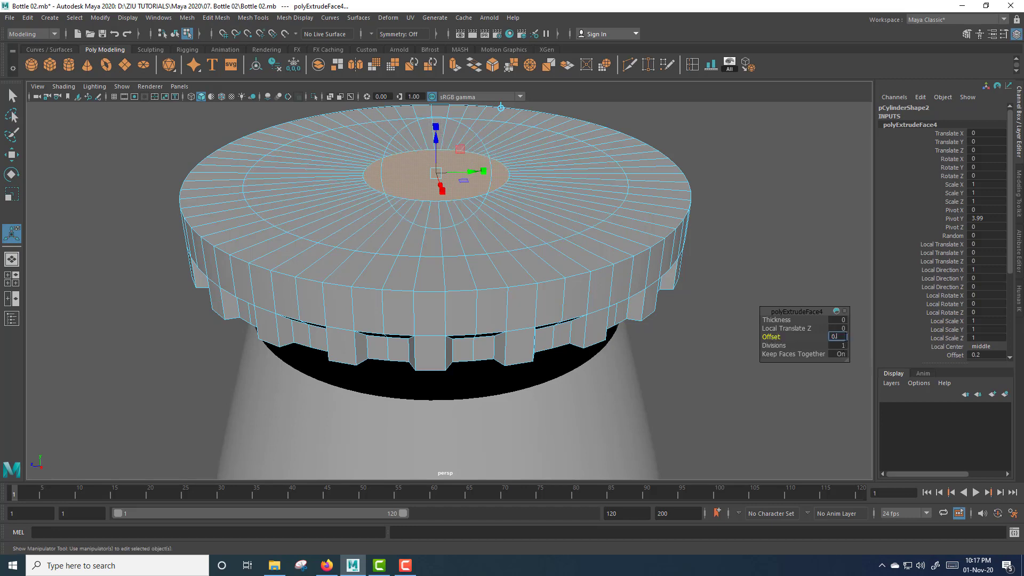
type("0.1")
key("Return")
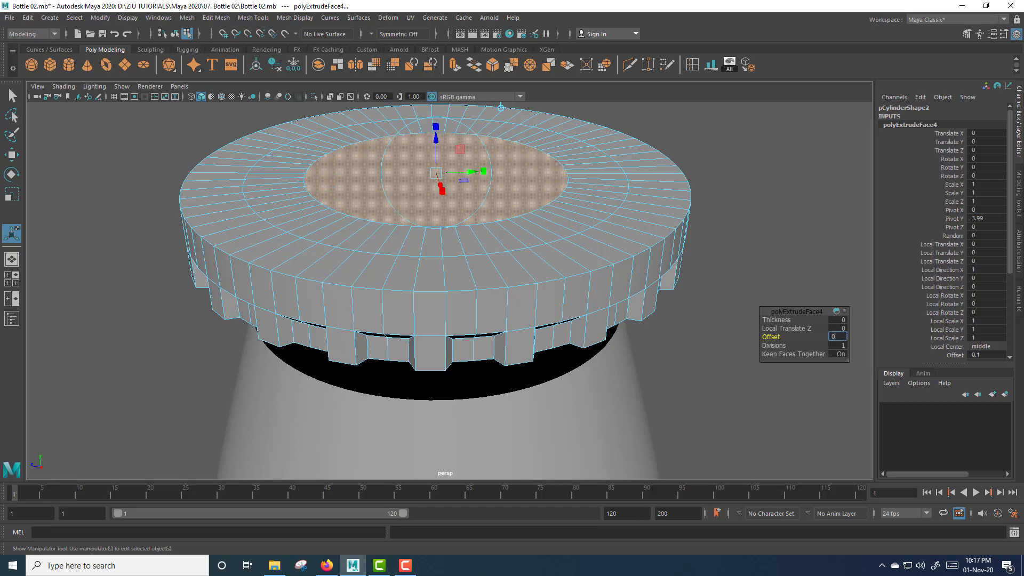
type("5")
key("Return")
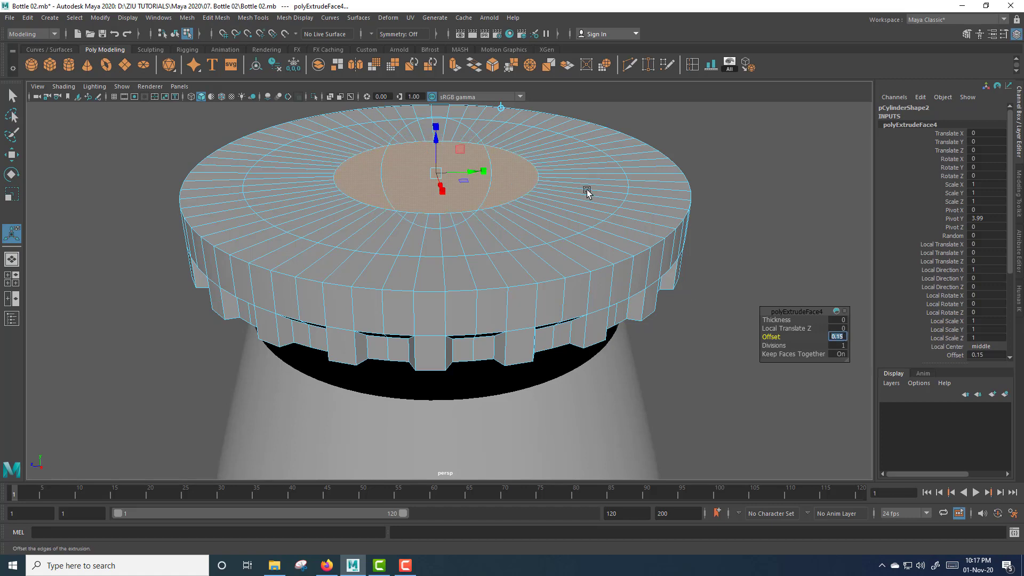
Step: Bevel the cap's outer top edge loop with fraction 0.5 and 3 segments, and check it in smooth preview
right_click_drag(619, 272, 671, 266)
double_click(621, 265)
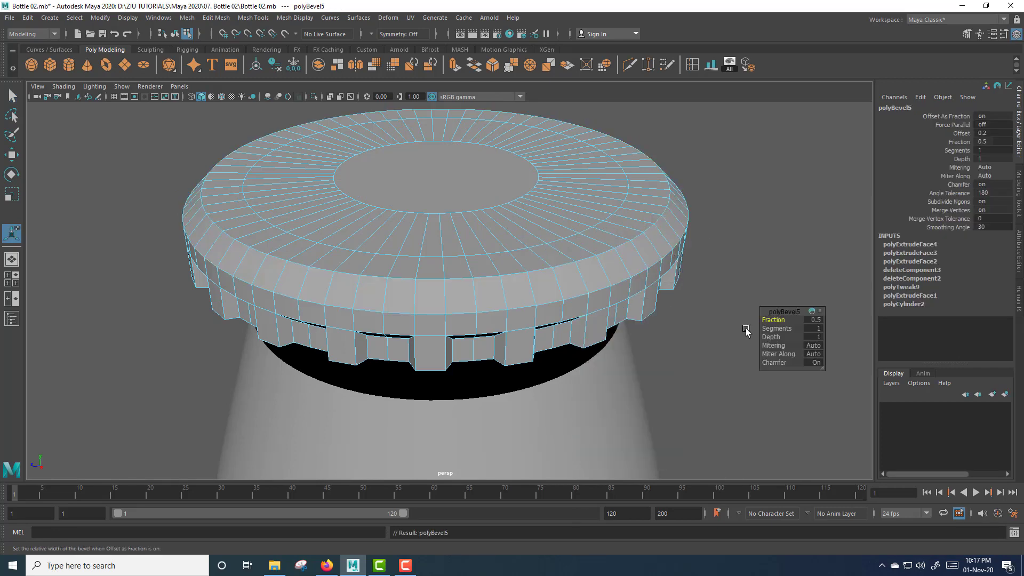
left_click_drag(773, 329, 784, 331)
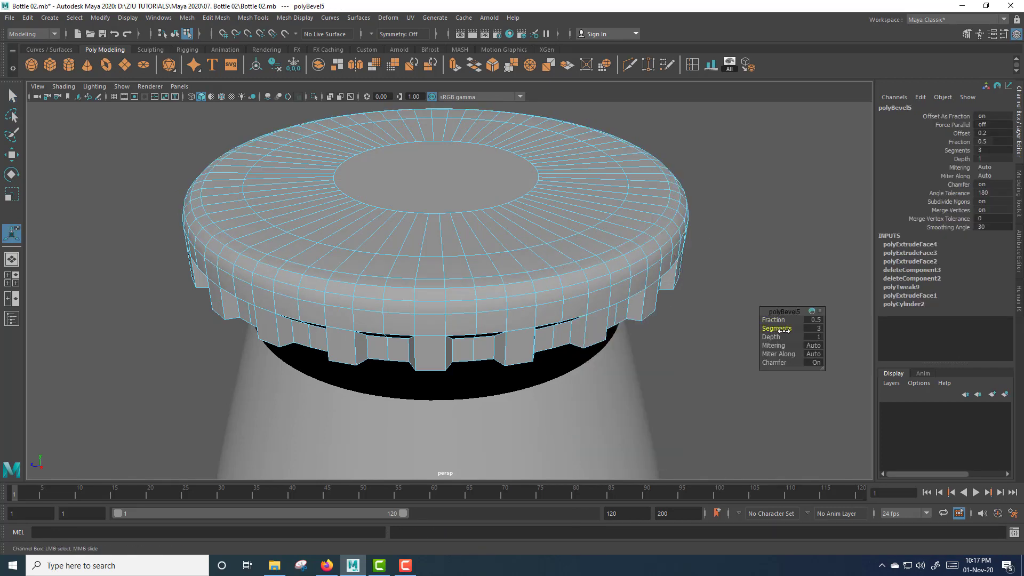
left_click_drag(703, 342, 665, 343, "alt")
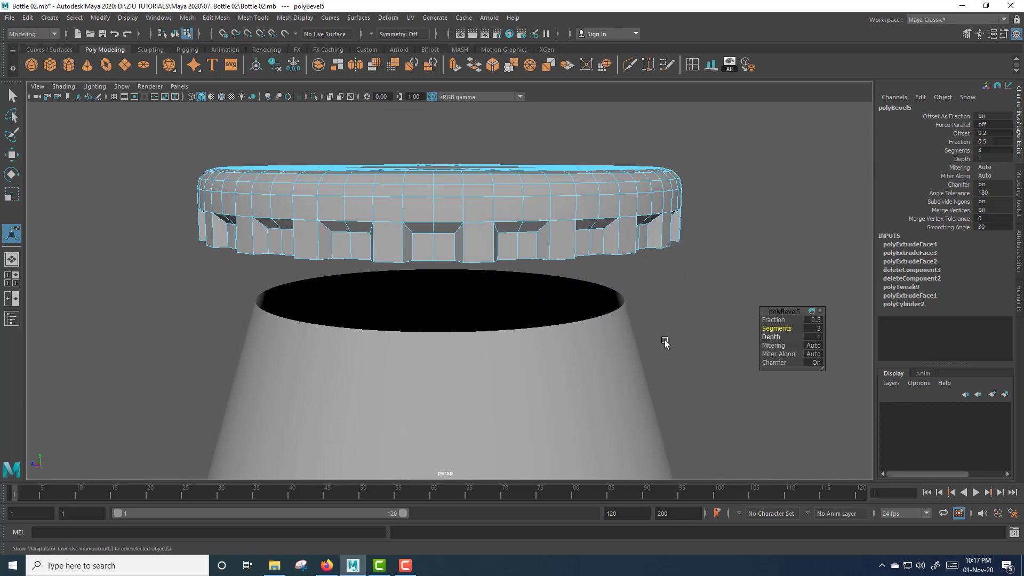
left_click_drag(585, 315, 631, 319, "alt")
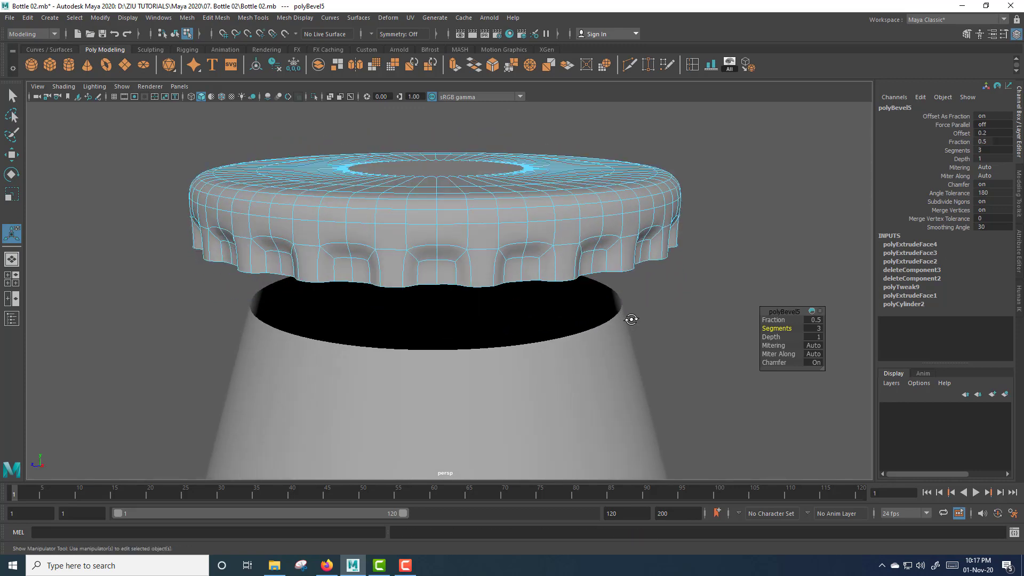
key("1")
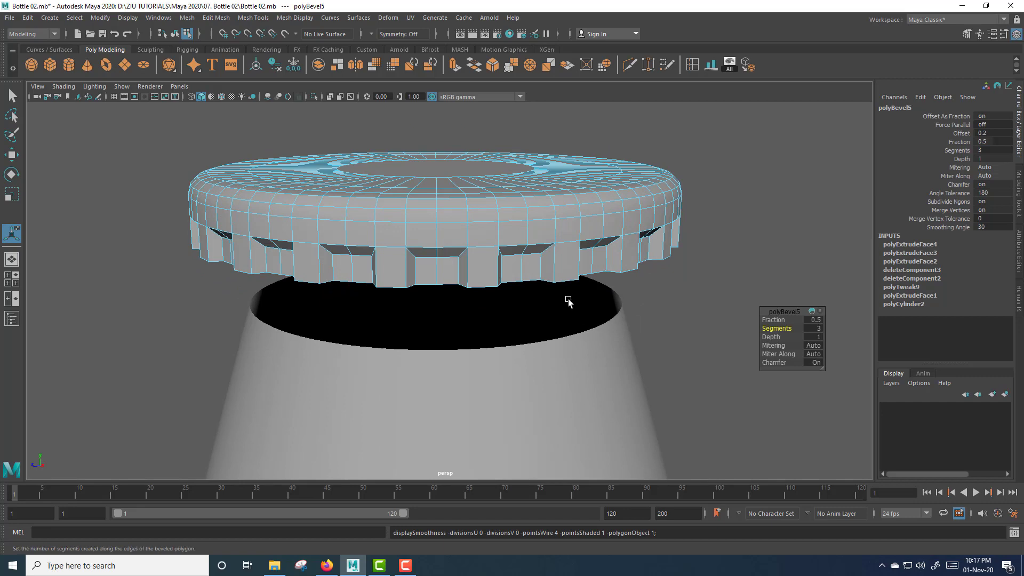
Step: Try inserting a horizontal edge loop around the crimped rim and raising it slightly to sharpen the notches in smooth preview
scroll(570, 304, "up", 2)
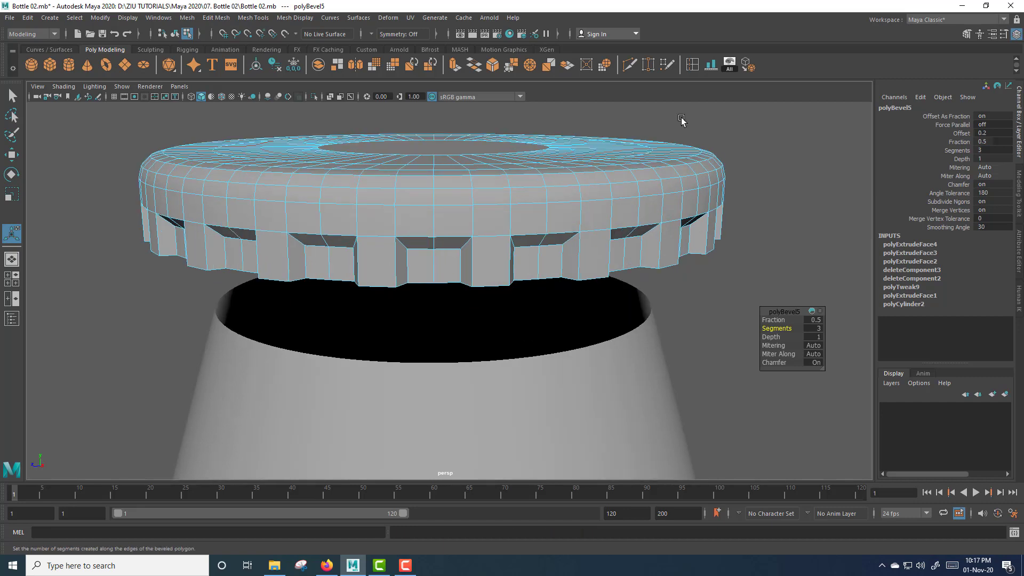
left_click(691, 66)
left_click_drag(580, 261, 603, 251)
key("3")
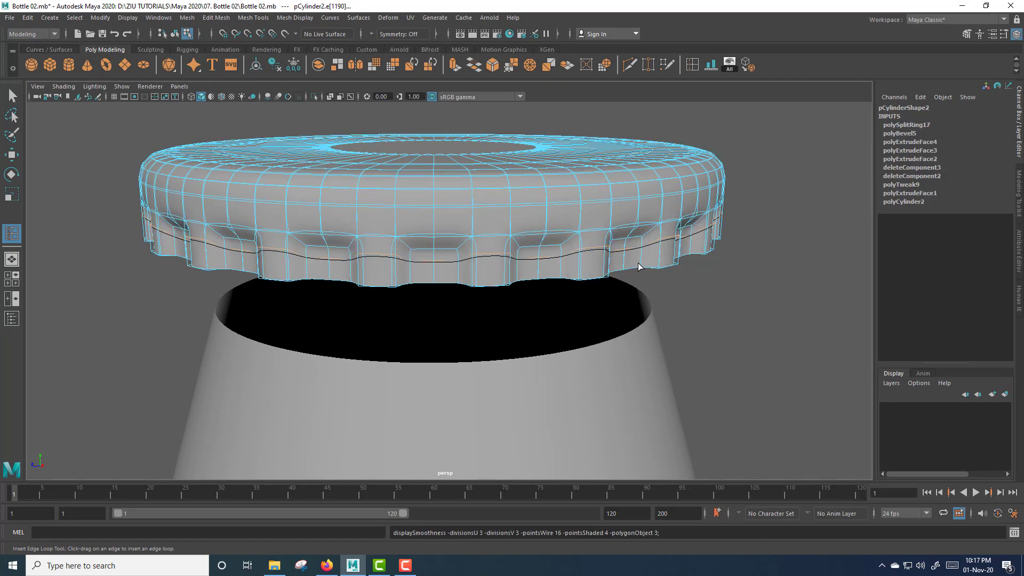
key("1")
key("w")
left_click_drag(435, 166, 433, 155)
key("3")
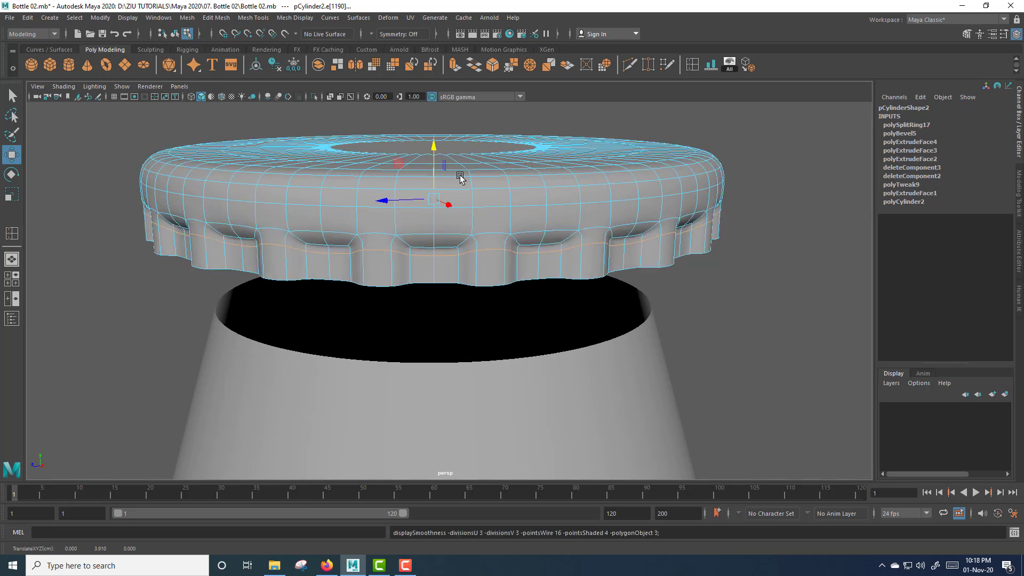
Step: Examine the smoothed cap in object mode, and return it to unsmoothed display with a close view of the crimps
right_click_drag(566, 203, 616, 188)
scroll(626, 205, "down", 2)
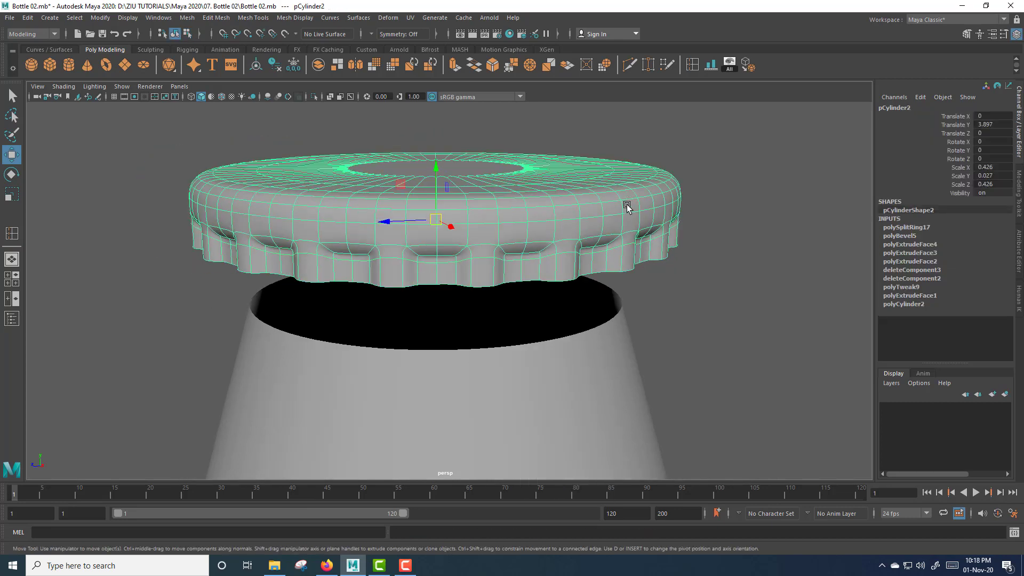
left_click(706, 312)
left_click_drag(706, 312, 640, 328, "alt")
scroll(636, 323, "down", 4)
scroll(587, 310, "up", 3)
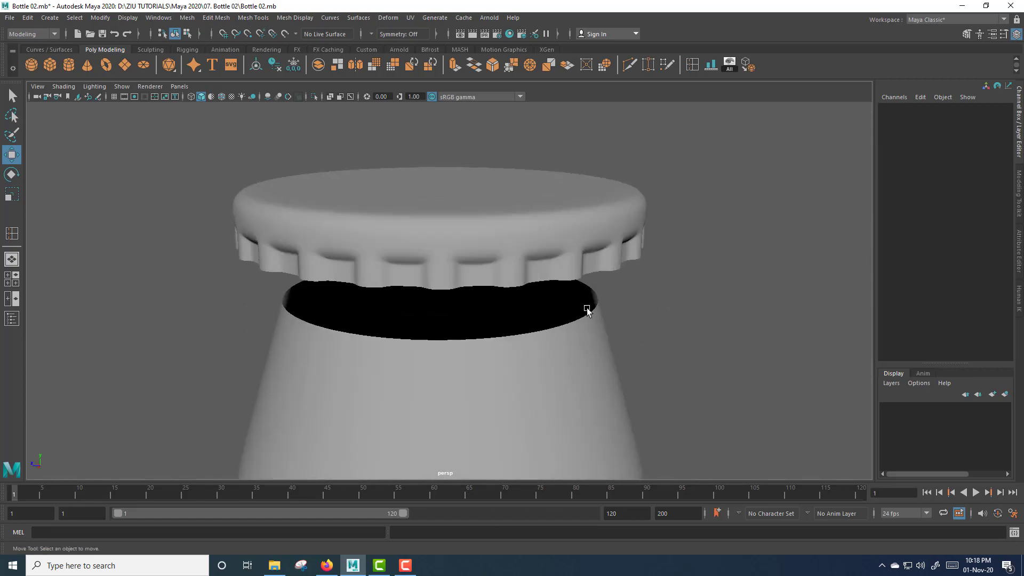
left_click(587, 311)
scroll(644, 316, "up", 3)
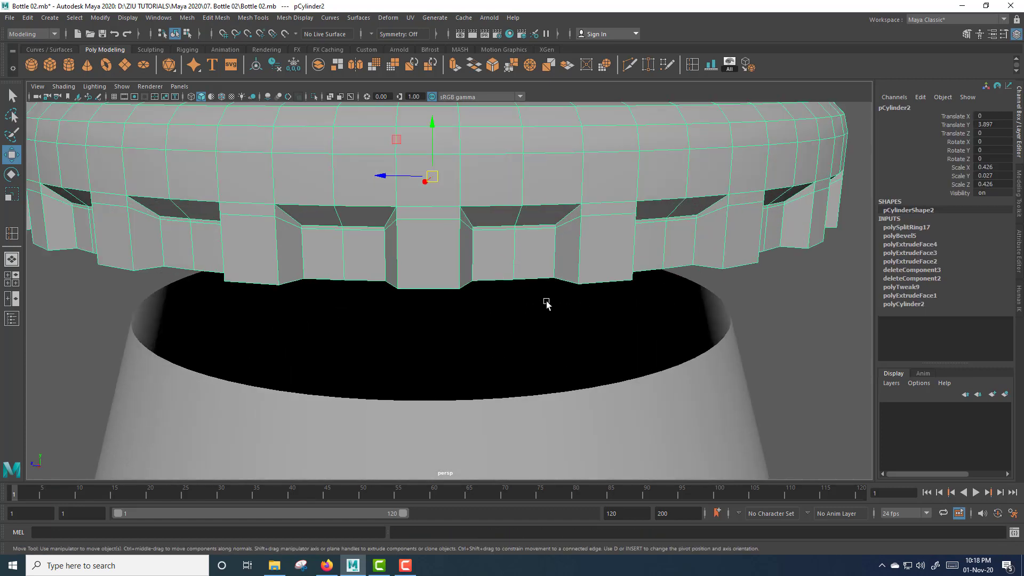
Step: Undo the inserted edge loop around the crimped rim, with the Multi-Cut tool ready
left_click_drag(546, 303, 548, 304, "alt")
left_click(630, 66)
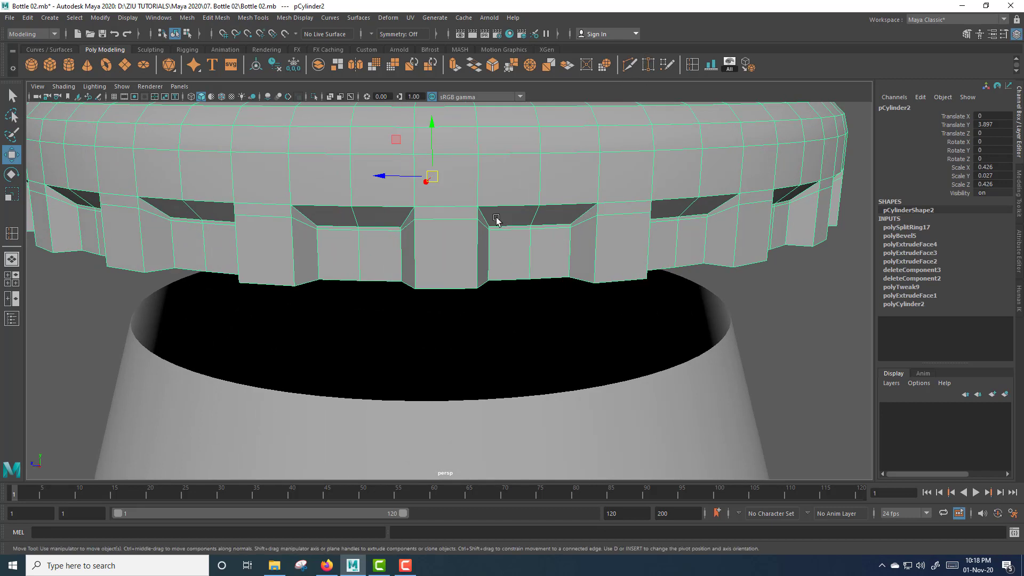
key("ctrl+z")
key("ctrl+z")
Step: Cut a vertical edge down the middle of one rim tooth, from its upper edge's midpoint to its lower edge's midpoint
left_click_drag(523, 341, 537, 351, "alt")
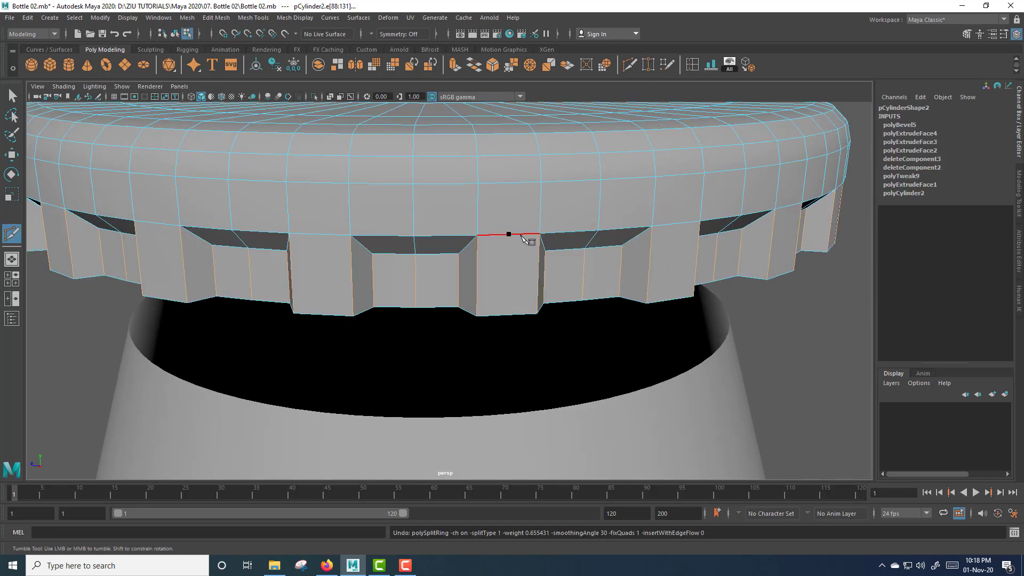
left_click(522, 239)
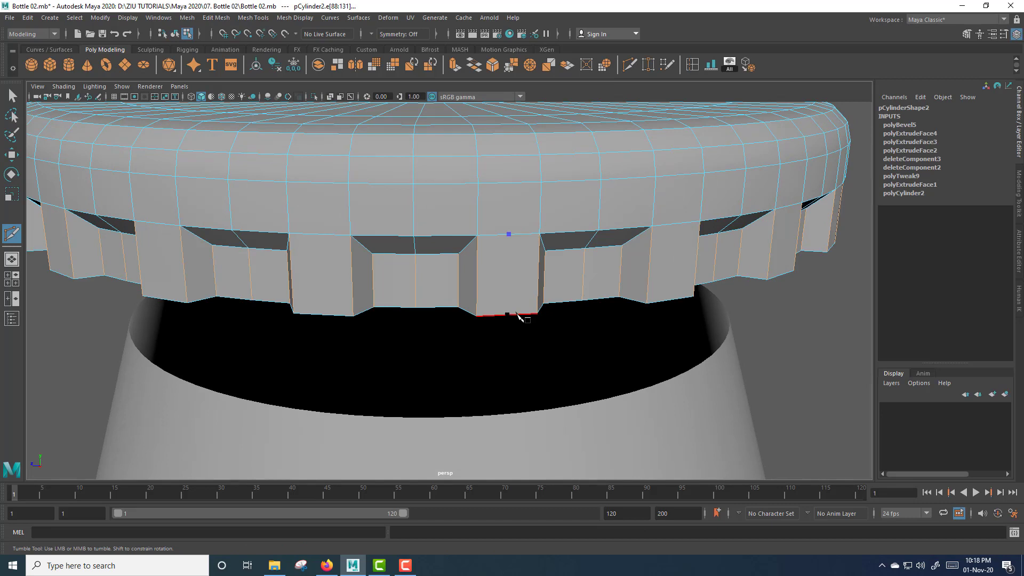
left_click(507, 314, "shift")
key("Return")
left_click_drag(521, 338, 544, 338, "alt")
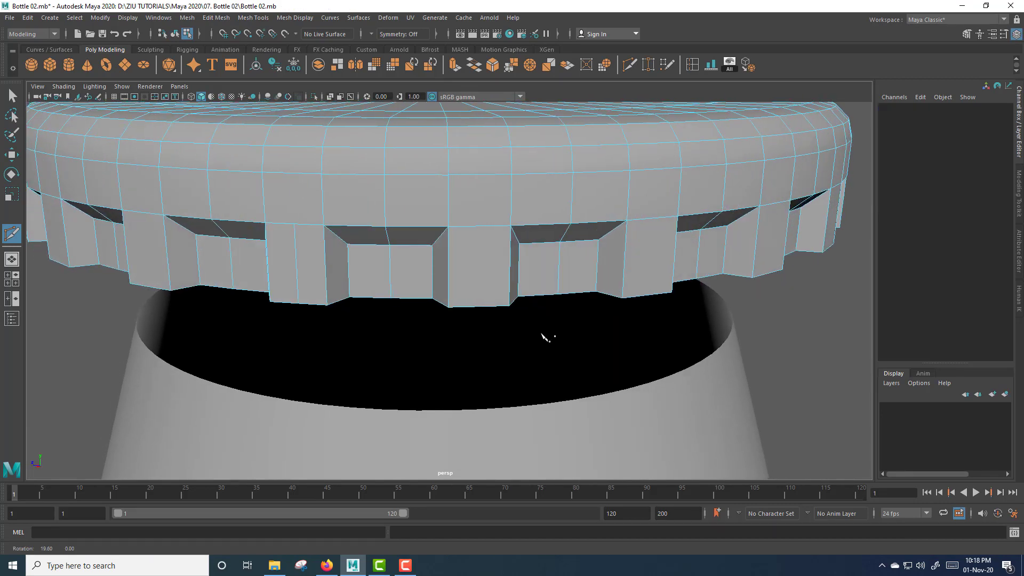
Step: Cut a vertical edge down the middle of the next rim tooth, snapping both points to its edge midpoints
left_click_drag(493, 228, 479, 227)
left_click_drag(491, 310, 485, 305, "shift")
left_click_drag(622, 327, 617, 322, "alt")
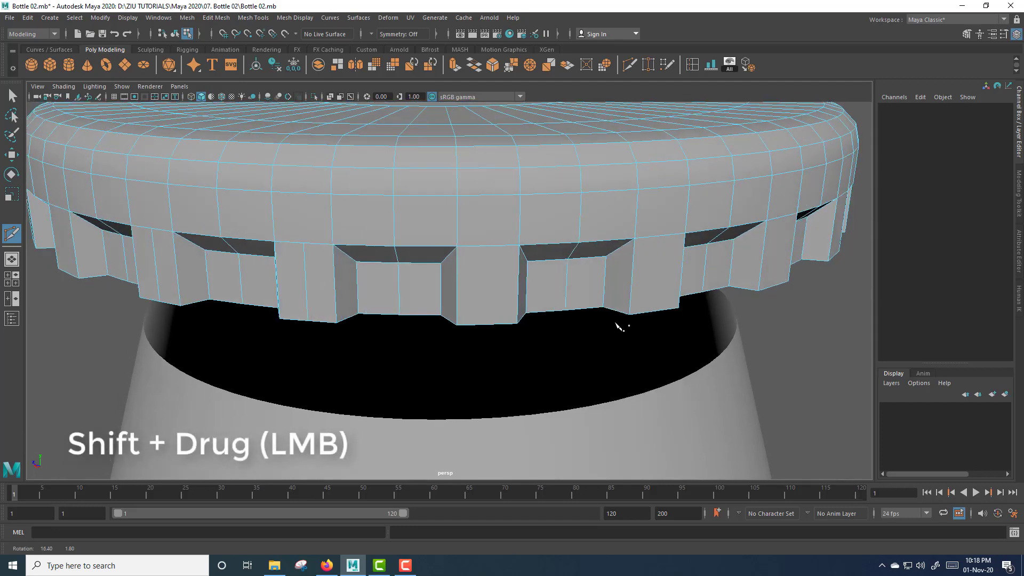
left_click(488, 246, "shift")
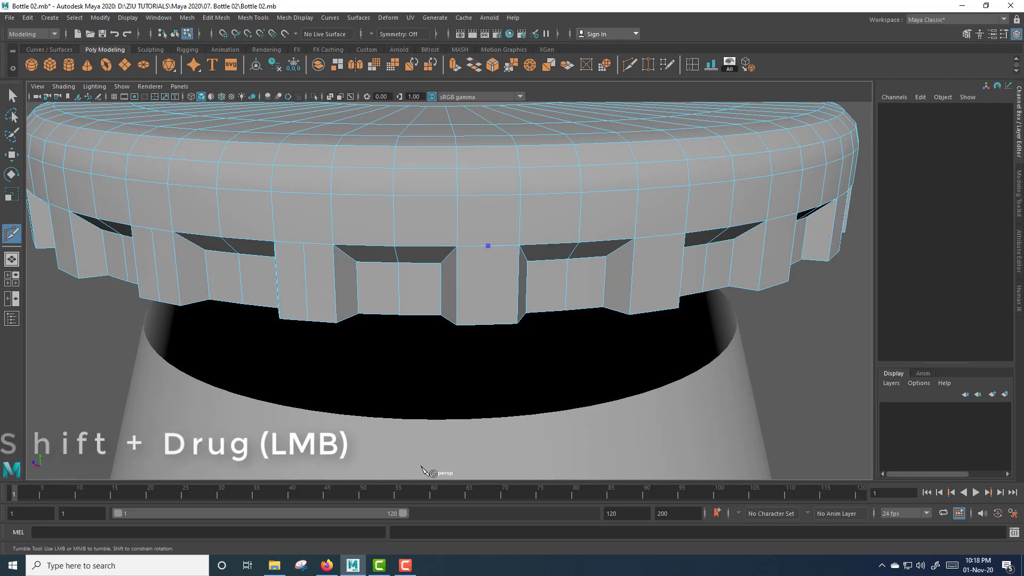
left_click(486, 325, "shift")
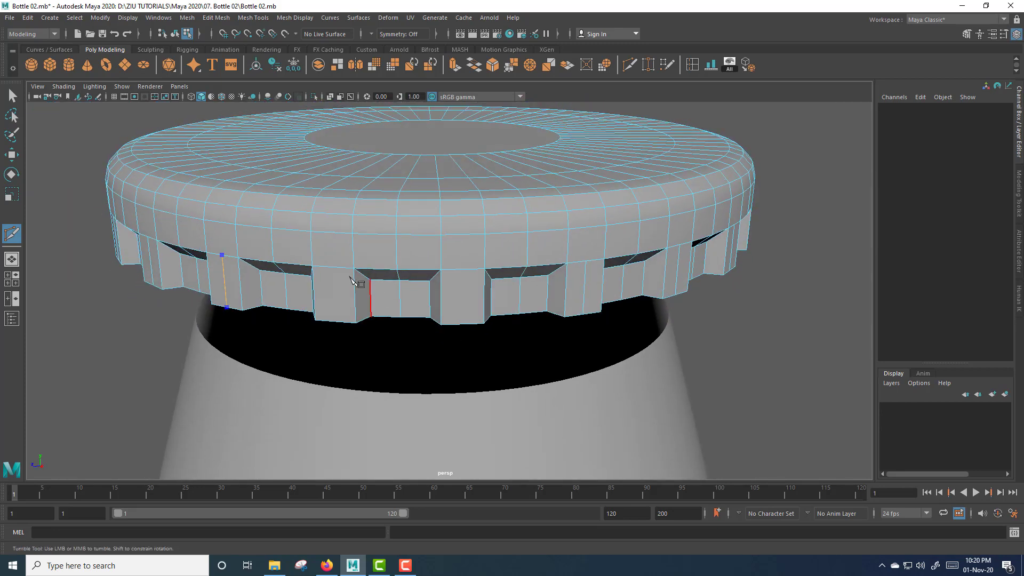
Step: Cut middle vertical edges through the remaining rim teeth at 50% of their width, and check the crimps in smooth preview
key("ctrl+z")
right_click(308, 370)
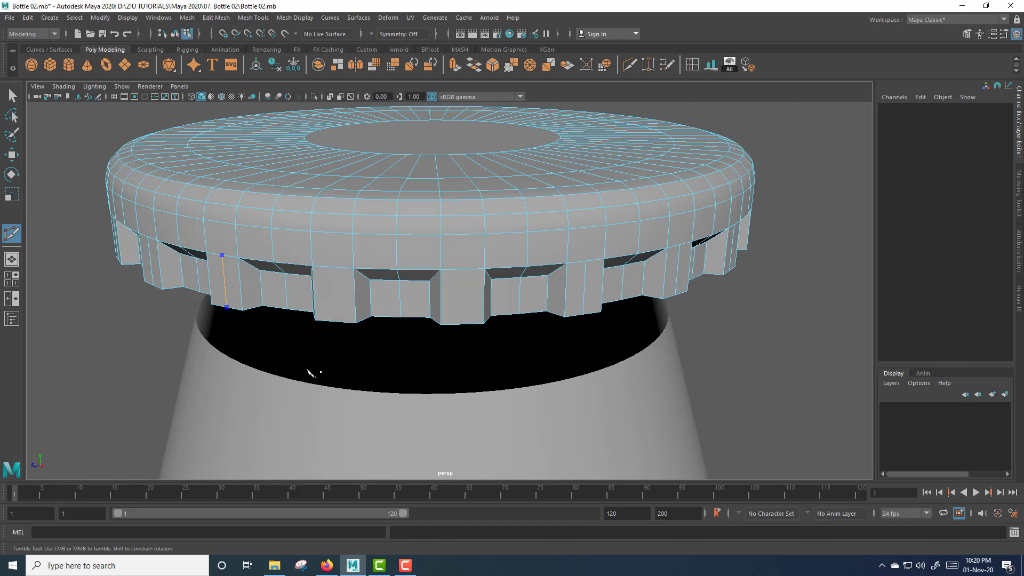
left_click(334, 267)
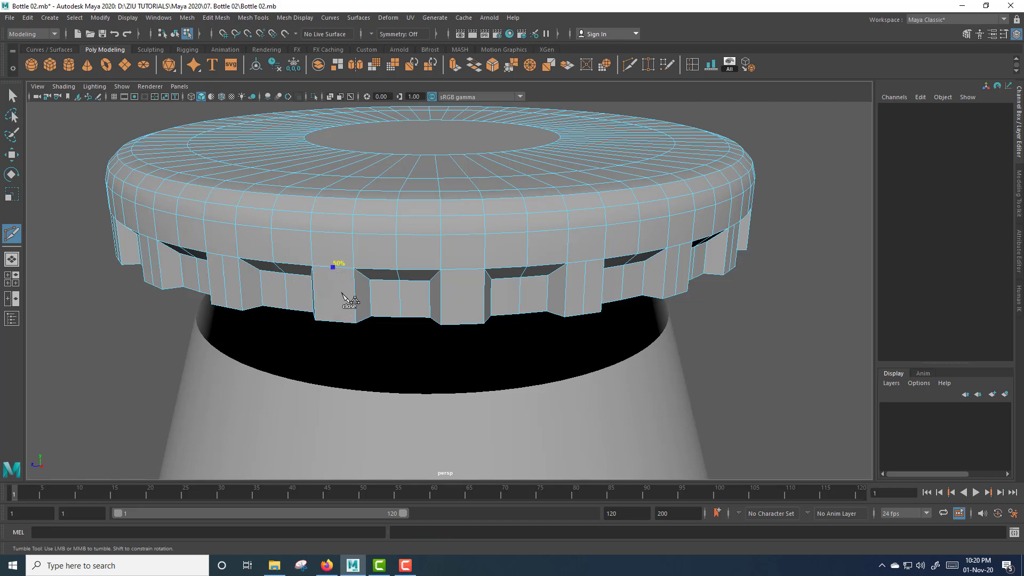
right_click(345, 322)
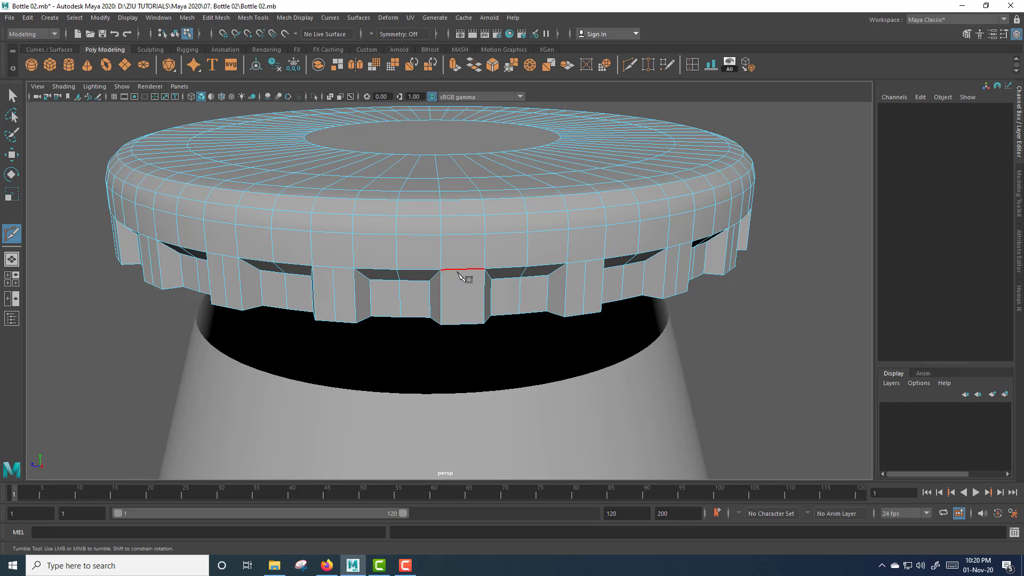
left_click(464, 323)
right_click(464, 324)
left_click_drag(660, 342, 691, 349, "alt")
key("3")
key("1")
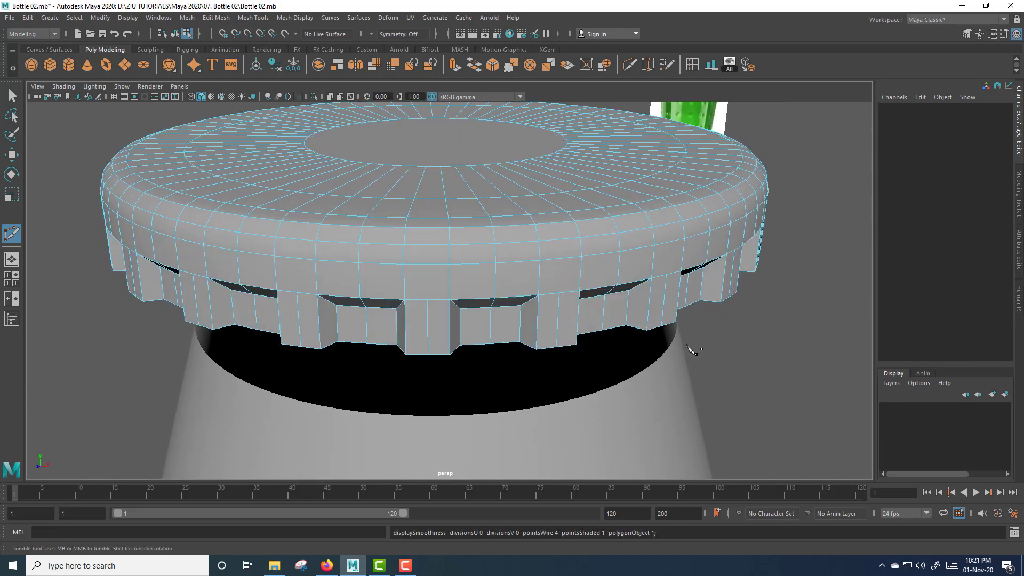
Step: Select the middle vertical edges of all the rim teeth, with the Scale tool ready
key("w")
mouse_move(426, 331)
right_mouse_down()
mouse_move(427, 245)
mouse_move(438, 252)
mouse_move(429, 314)
right_mouse_up()
scroll(429, 321, "up", 2)
double_click(429, 321)
scroll(459, 241, "down", 3)
left_click(430, 315)
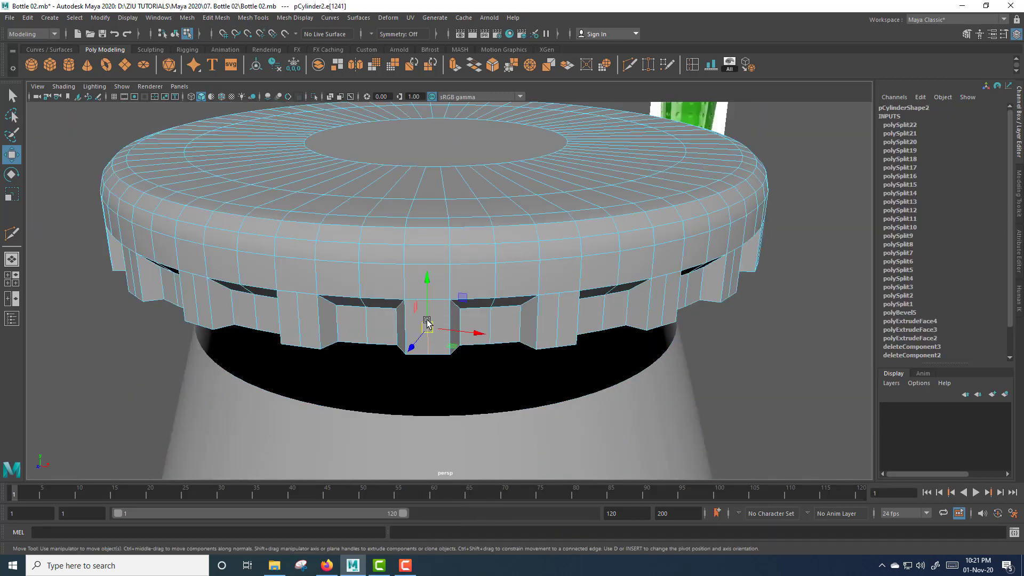
right_click_drag(559, 271, 561, 392)
scroll(721, 400, "down", 3)
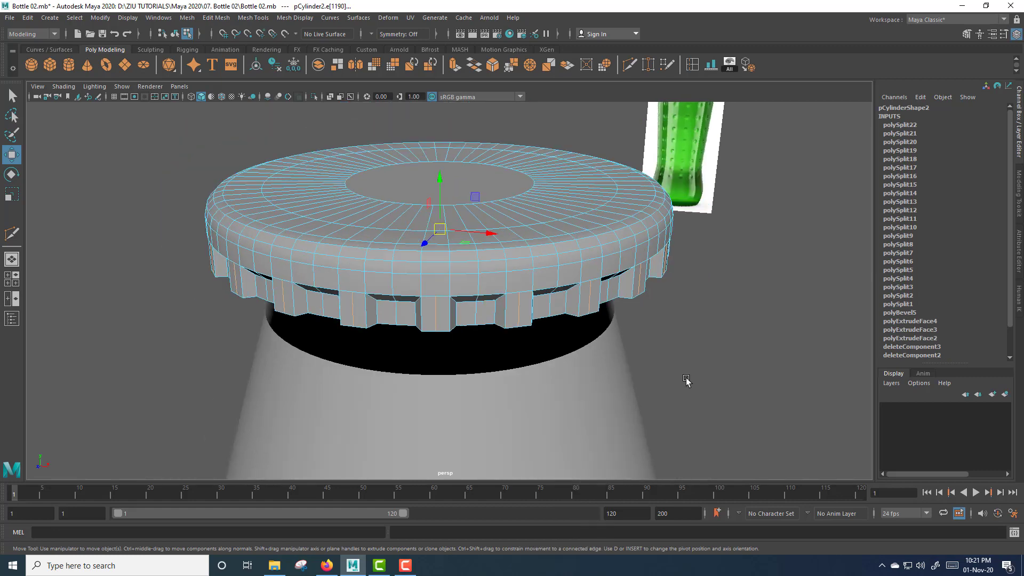
key("r")
left_click_drag(555, 393, 498, 383, "alt")
Step: Try to scale the selected tooth edges outward along the X axis only
left_click_drag(437, 233, 468, 247)
key("ctrl+e")
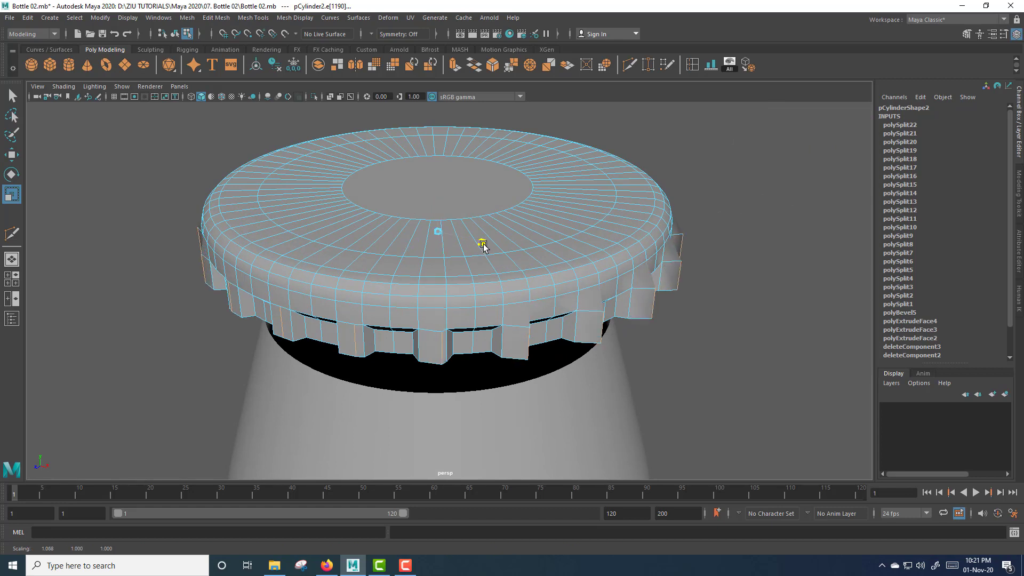
key("ctrl+z")
Step: Scale the selected tooth edges uniformly outward so each tooth comes to a slight point, judging the amount in the top view
left_click_drag(440, 233, 451, 232)
key("space")
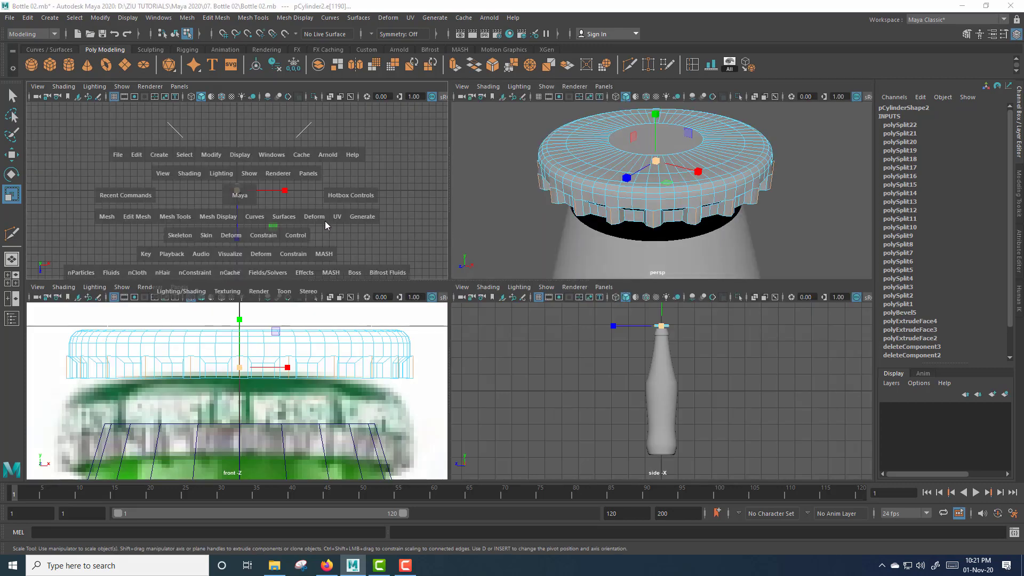
scroll(512, 318, "up", 6)
scroll(532, 276, "up", 3)
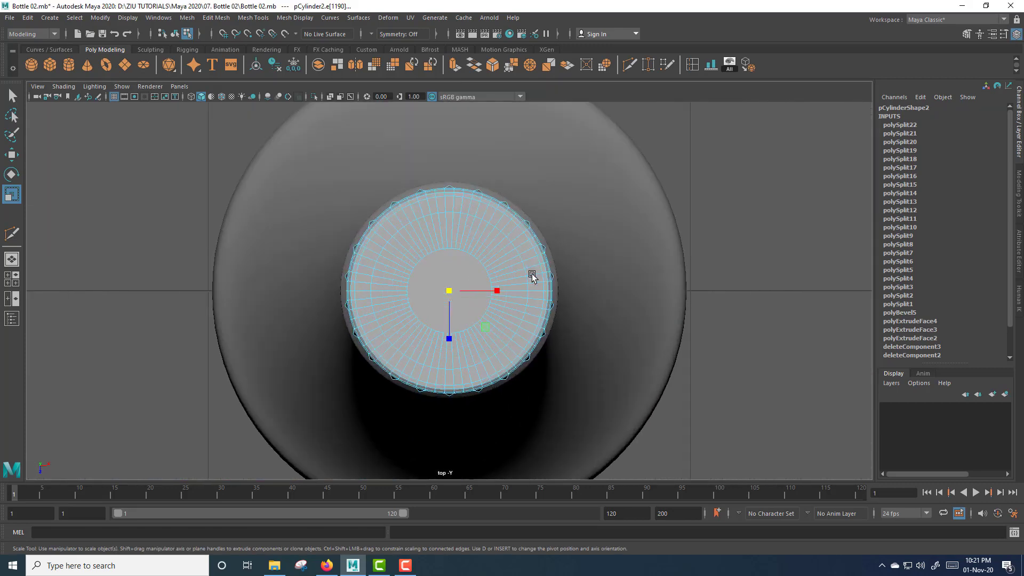
scroll(532, 275, "up", 2)
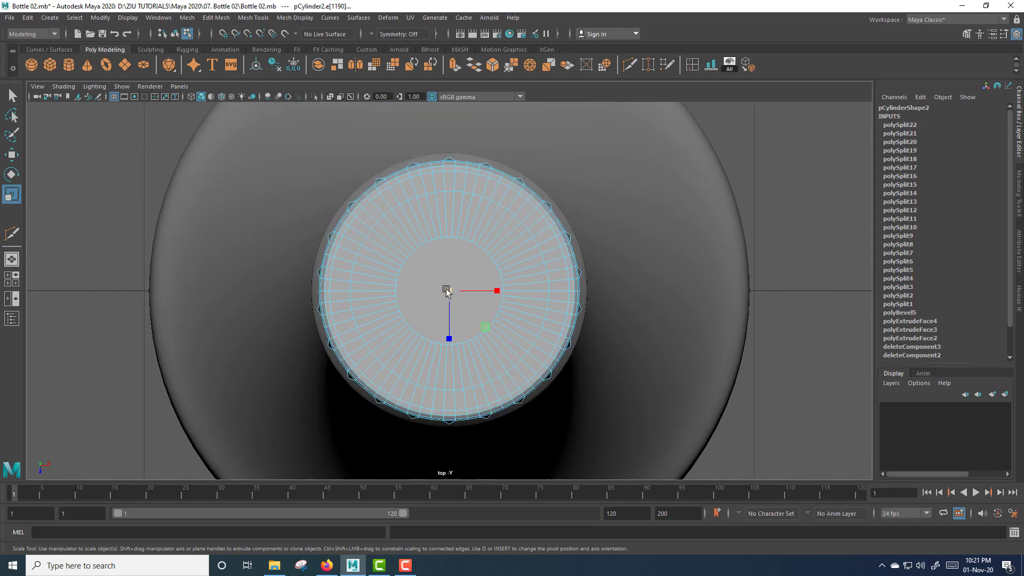
left_click_drag(447, 290, 450, 289)
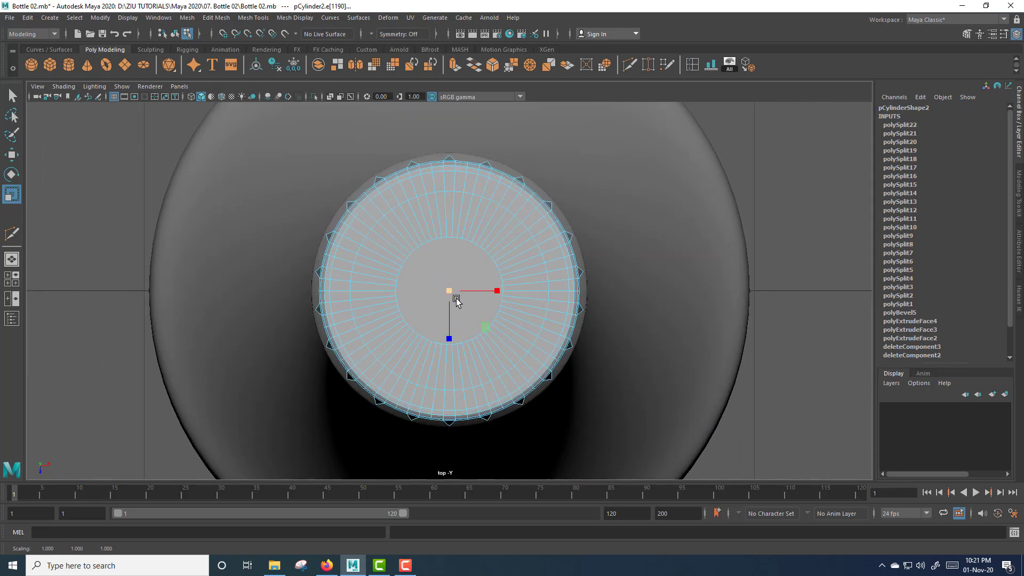
key("space")
key("space")
left_click_drag(666, 305, 555, 280, "alt")
Step: Select the lowest row of rim vertices in the front view and flatten them to one level by scaling along Y
key("space")
key("space")
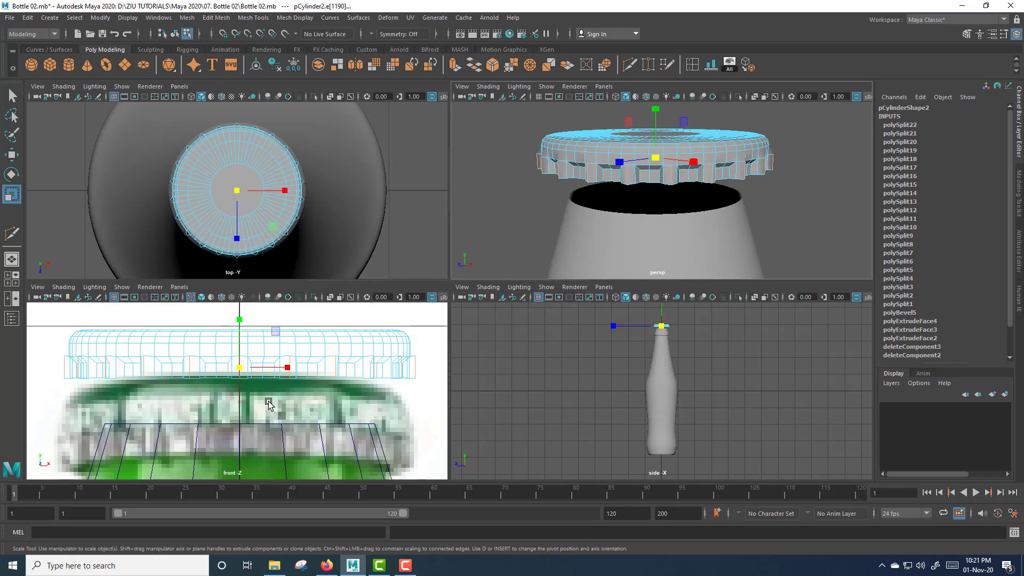
right_click_drag(501, 266, 459, 265)
left_click_drag(105, 258, 859, 311)
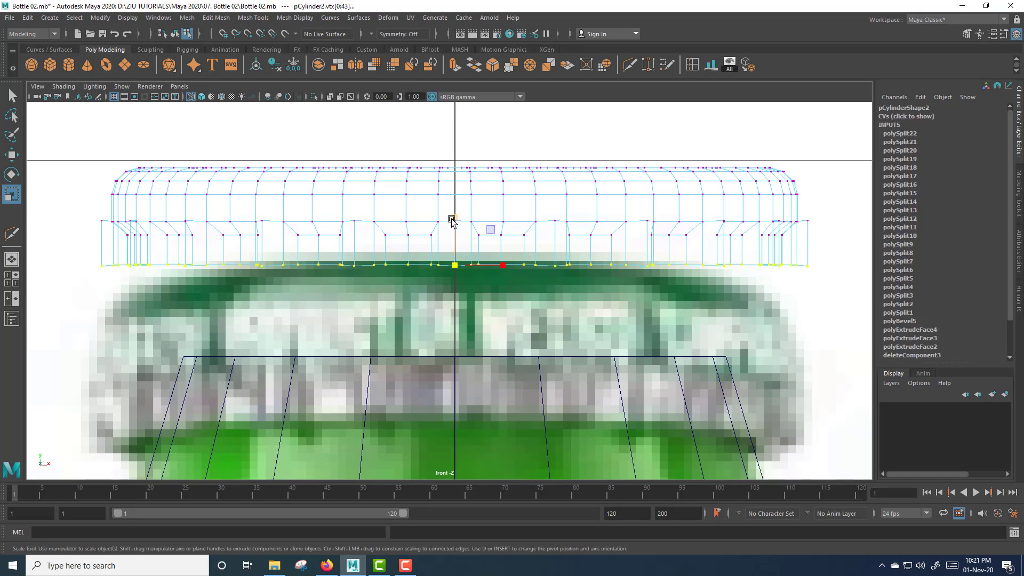
left_click_drag(454, 218, 459, 390)
key("space")
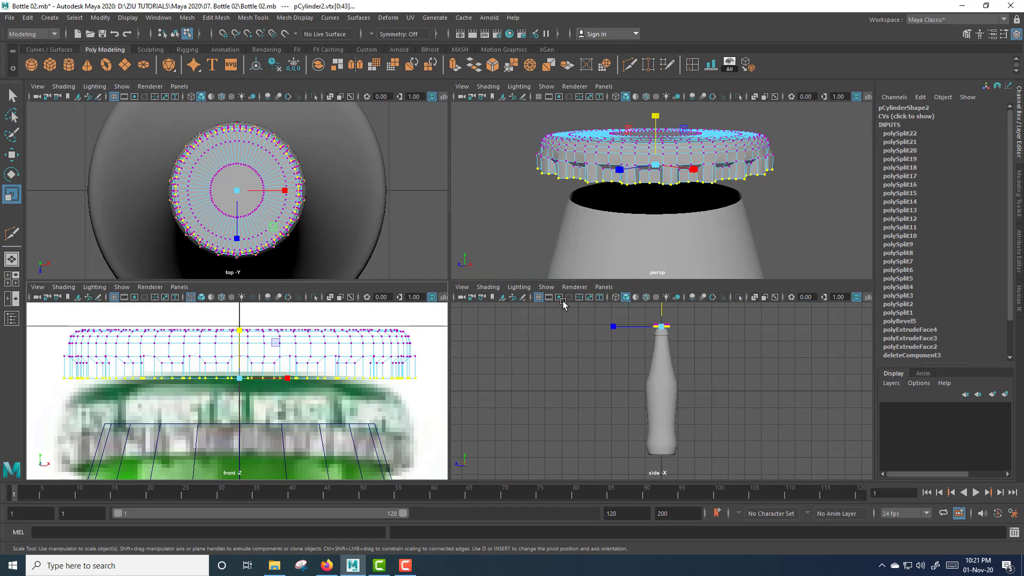
key("space")
Step: Examine the smoothed cap with its pointed crimps in object mode, and return it to unsmoothed display
left_click_drag(642, 319, 651, 331, "alt")
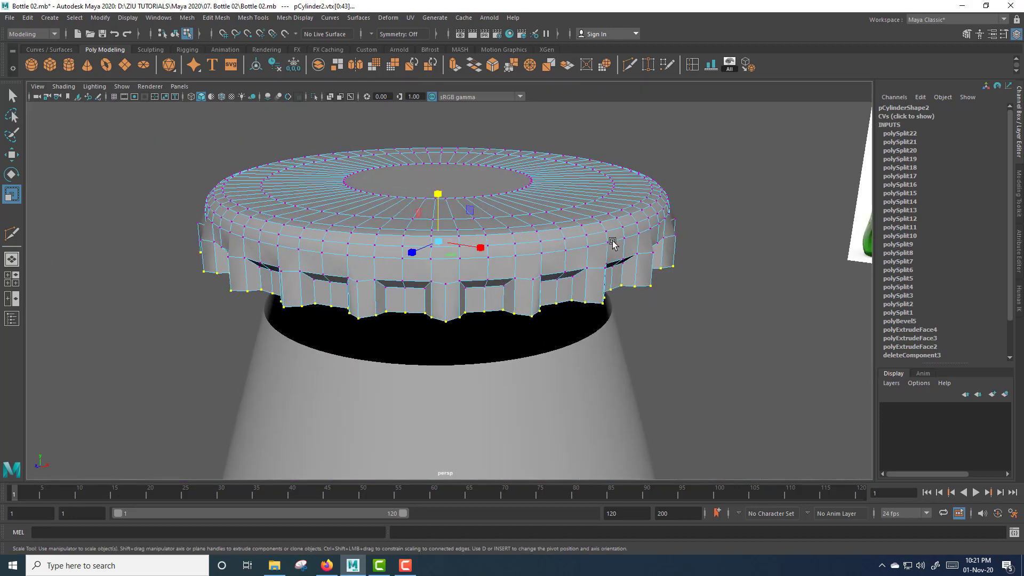
right_click_drag(613, 244, 662, 225)
key("3")
left_click(708, 352)
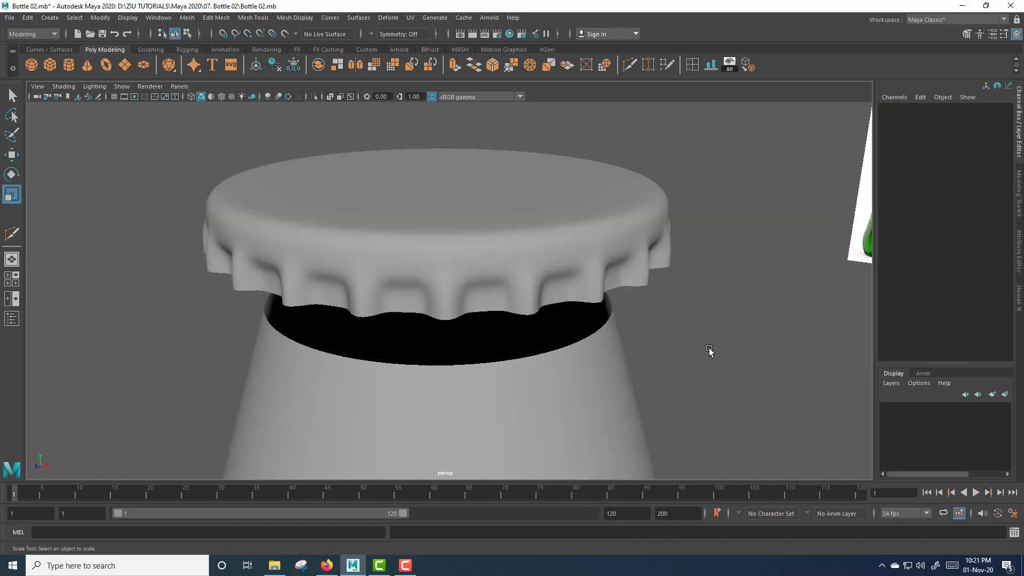
scroll(666, 349, "down", 5)
scroll(658, 350, "up", 3)
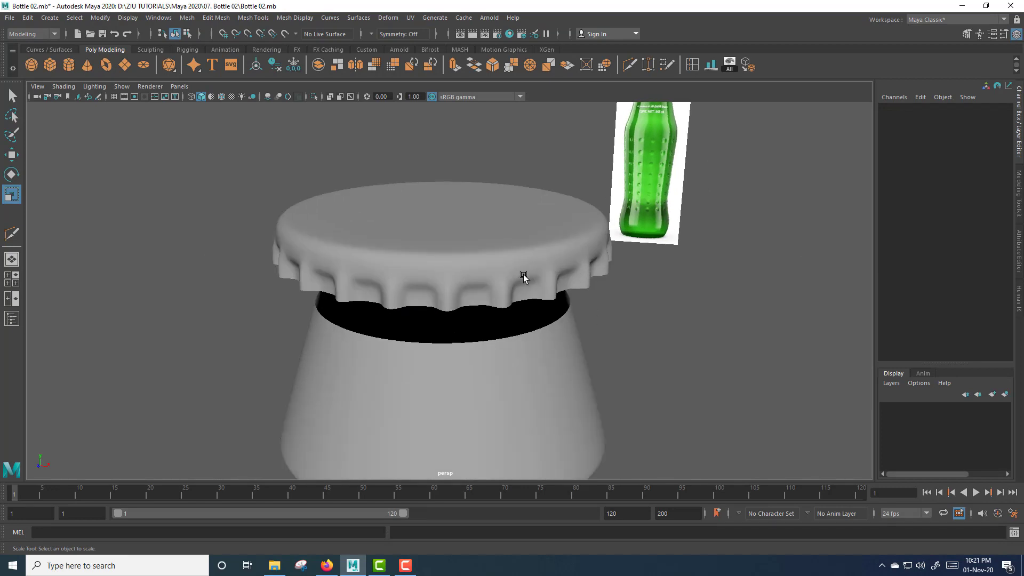
left_click(528, 273)
key("1")
scroll(619, 334, "up", 2)
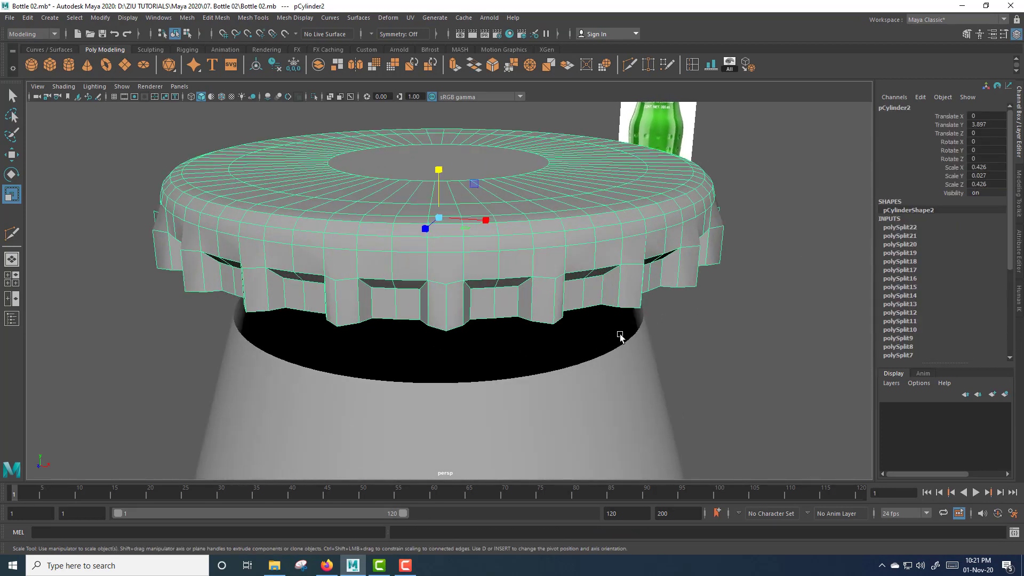
Step: Insert a horizontal edge loop around the upper part of the rim teeth, and check the smoothed cap in object mode
left_click(693, 66)
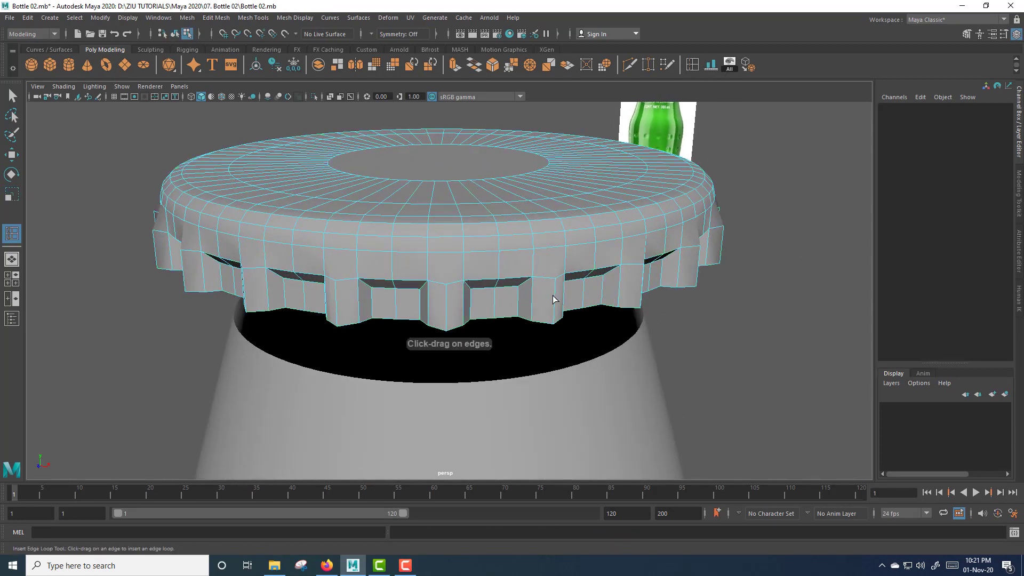
left_click_drag(531, 301, 544, 295)
key("3")
key("w")
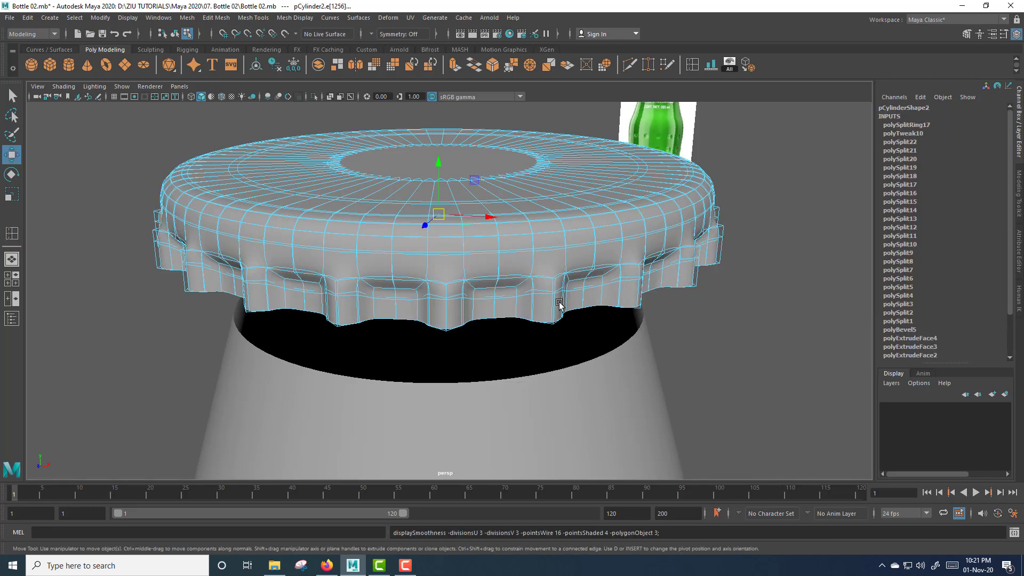
right_click_drag(536, 251, 587, 235)
left_click(749, 320)
right_click_drag(749, 320, 629, 331, "alt")
scroll(629, 331, "down", 3)
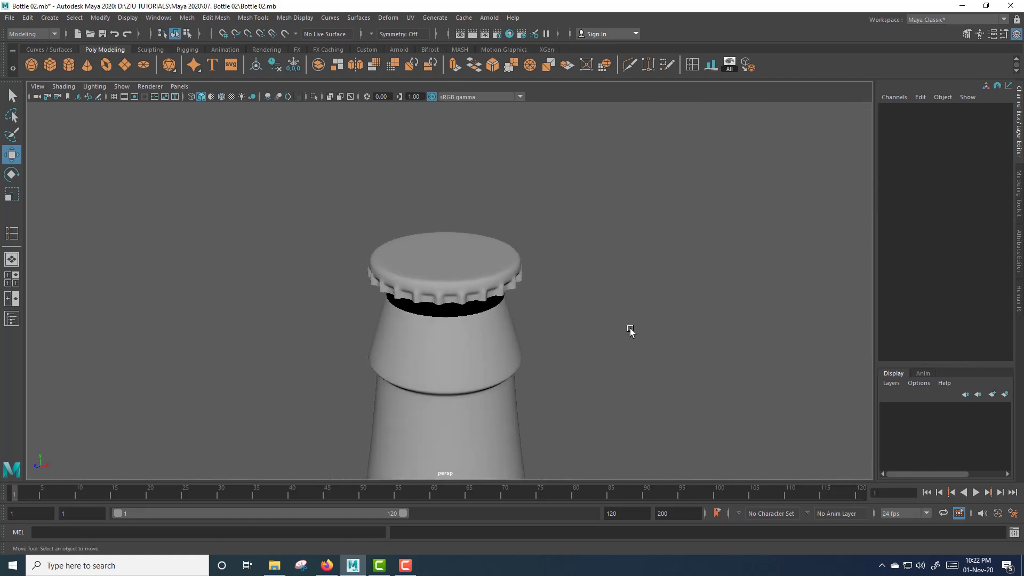
Step: Extrude all faces of the unsmoothed cap with a very small outward offset
left_click(456, 259)
key("f")
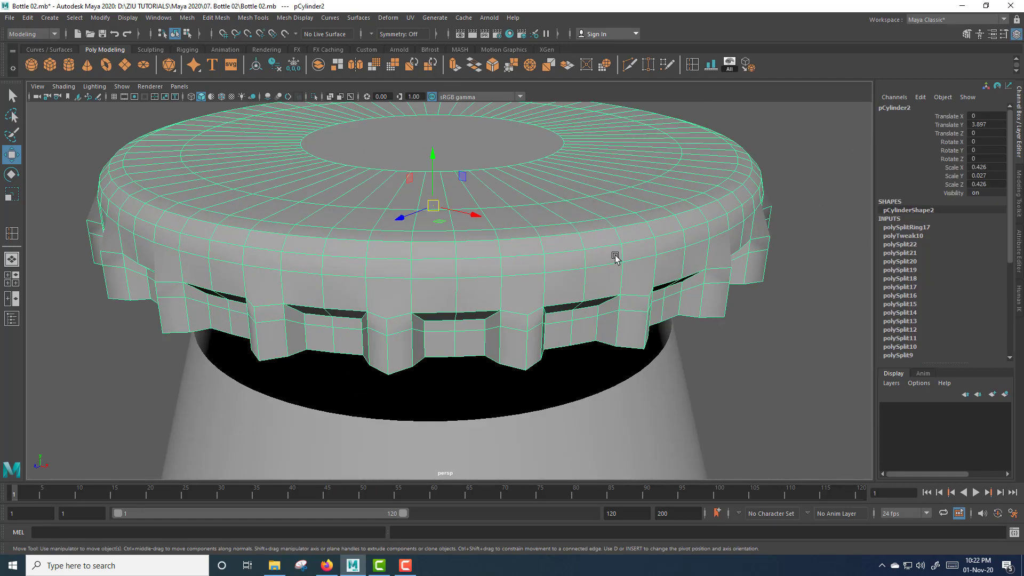
right_click_drag(615, 258, 613, 285, "shift")
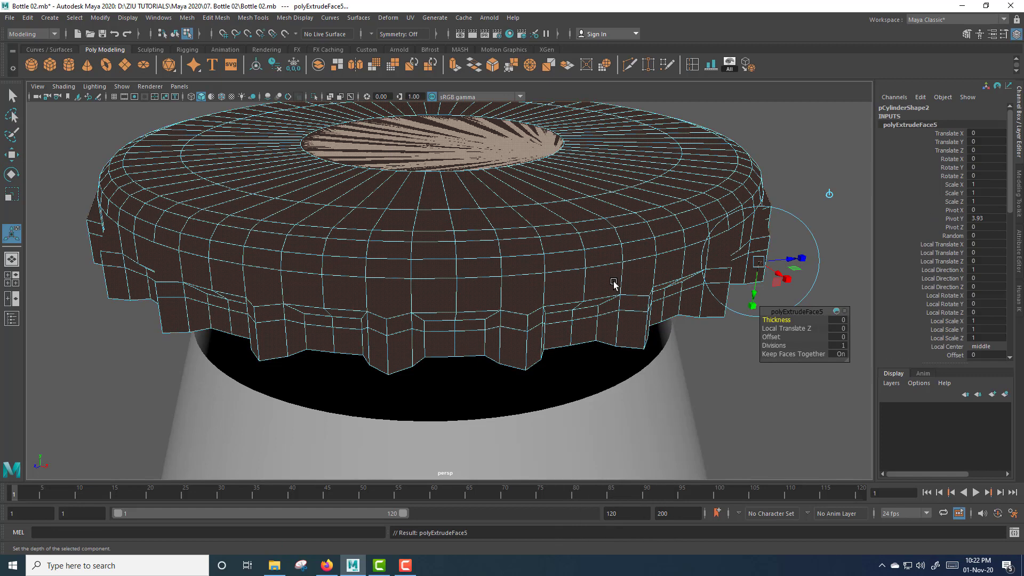
left_click_drag(790, 259, 794, 259)
Step: Increase the extrusion's Local Translate Z to about 0.012, judging the cap's wall thickness from below in smooth preview
scroll(750, 329, "down", 3)
left_click_drag(703, 344, 669, 202, "alt")
middle_click_drag(670, 203, 649, 336, "alt")
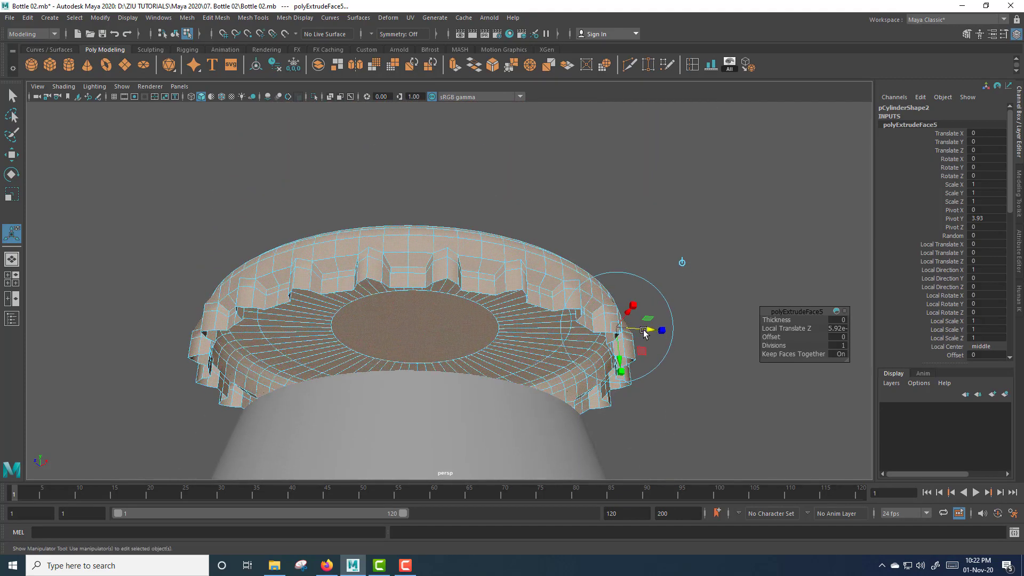
scroll(645, 328, "up", 6)
scroll(643, 329, "down", 5)
scroll(634, 330, "down", 2)
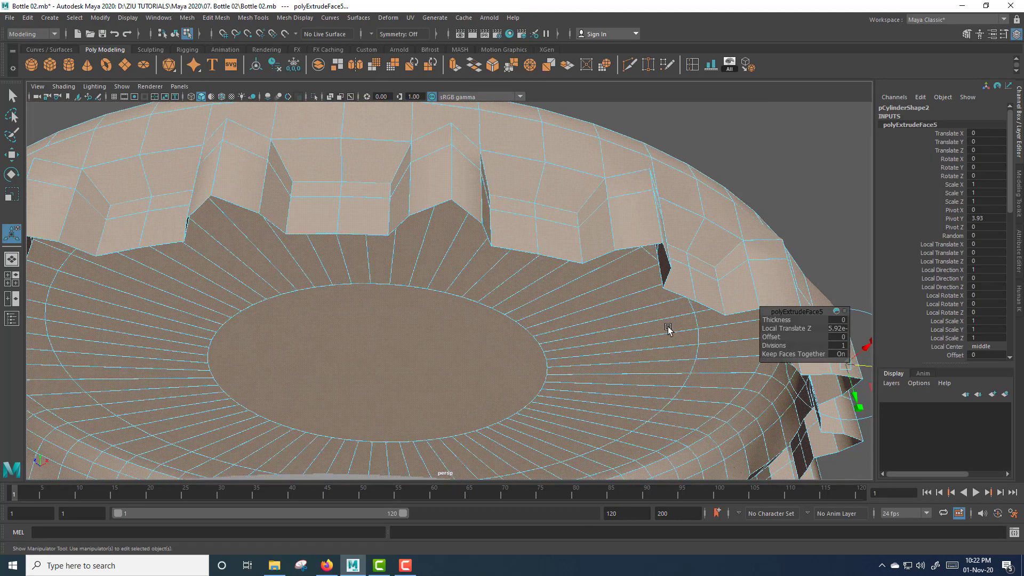
left_click_drag(715, 405, 579, 358, "alt")
left_click_drag(549, 227, 577, 253)
key("ctrl+z")
key("3")
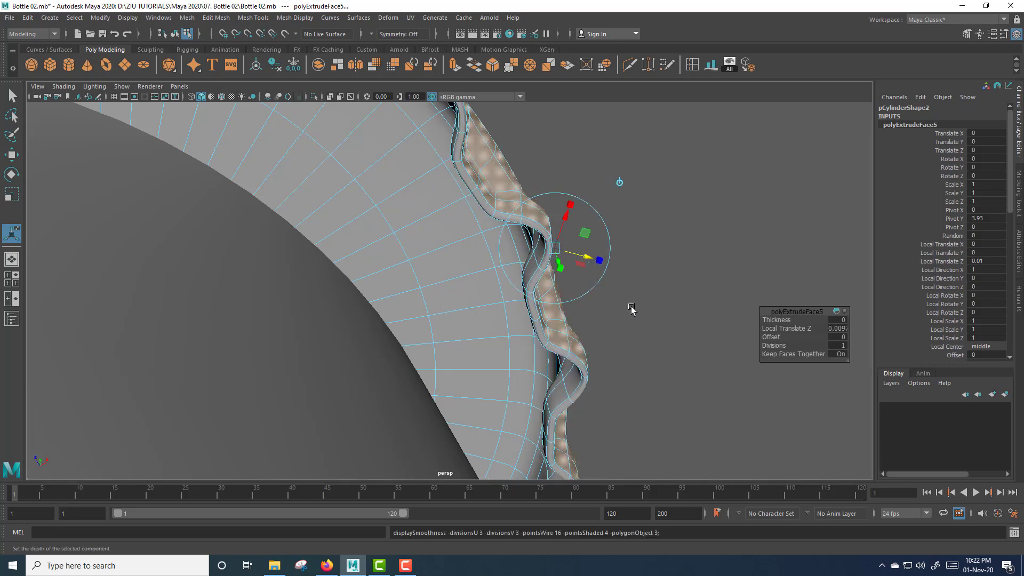
key("1")
left_click_drag(586, 259, 589, 259)
key("3")
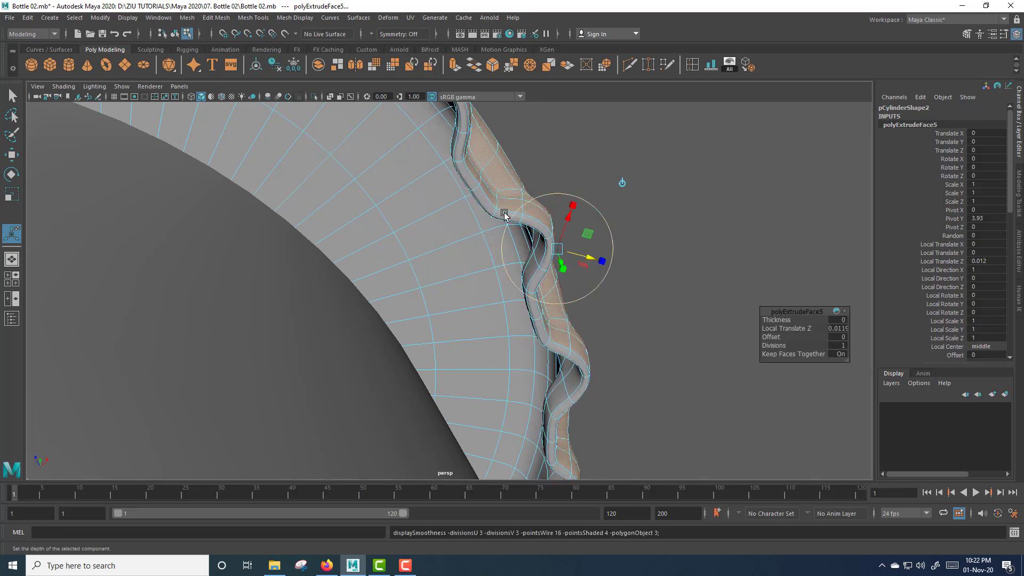
Step: Examine the thickened cap's lower edge in object mode, comparing smoothed and unsmoothed display
right_click_drag(504, 213, 560, 195)
left_click(658, 204)
scroll(589, 297, "down", 5)
left_click_drag(565, 298, 513, 330, "alt")
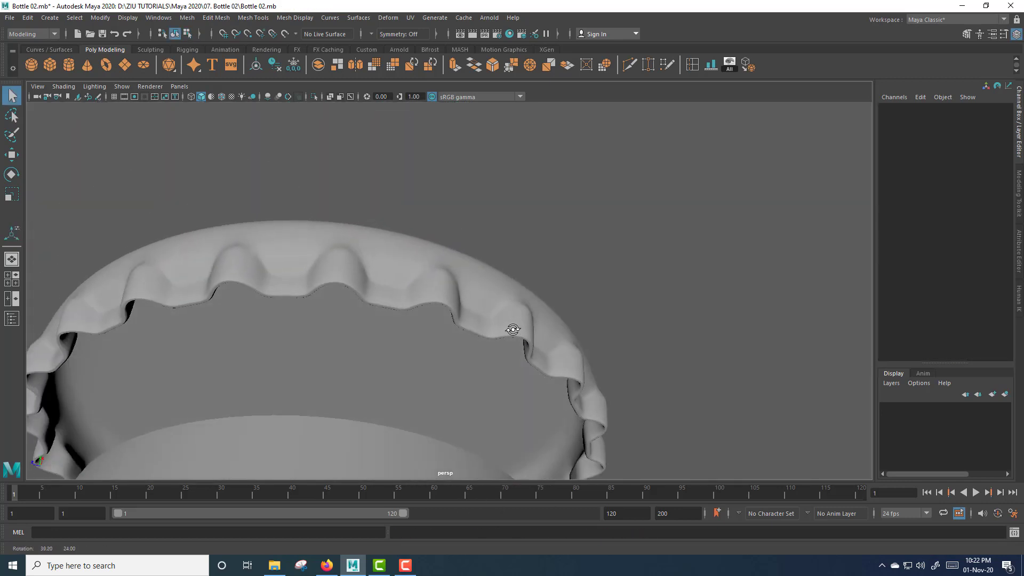
left_click(447, 305)
key("1")
scroll(555, 347, "up", 5)
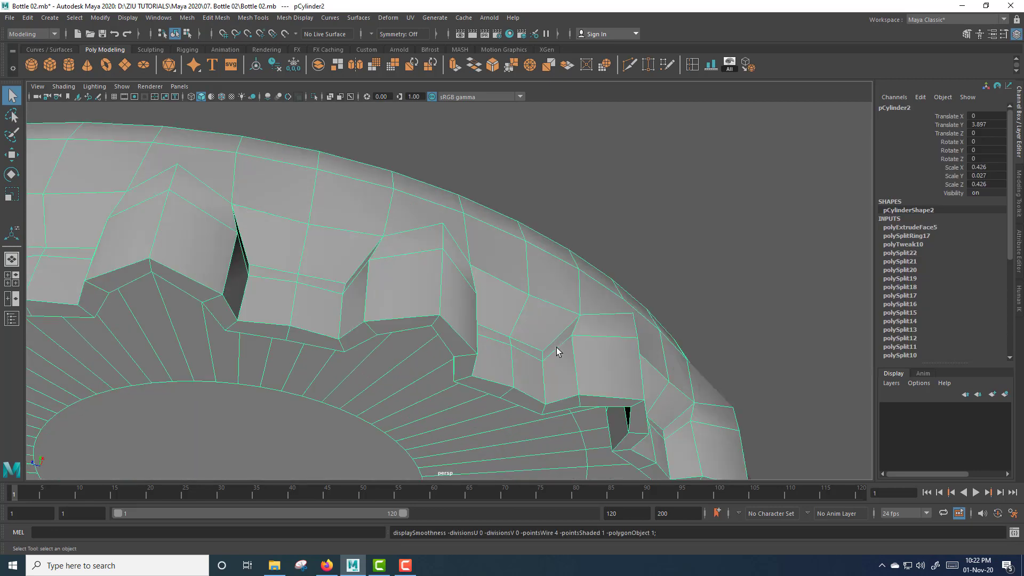
key("3")
key("1")
Step: Insert a horizontal edge loop around the outer side of the crimped rim, close to its lower edge
left_click(692, 65)
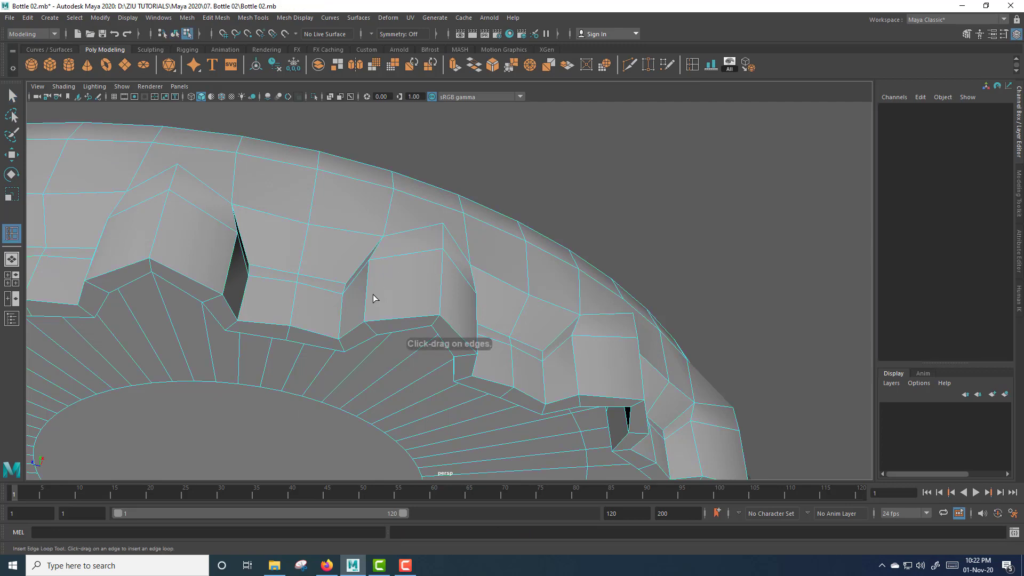
left_click_drag(366, 296, 365, 305)
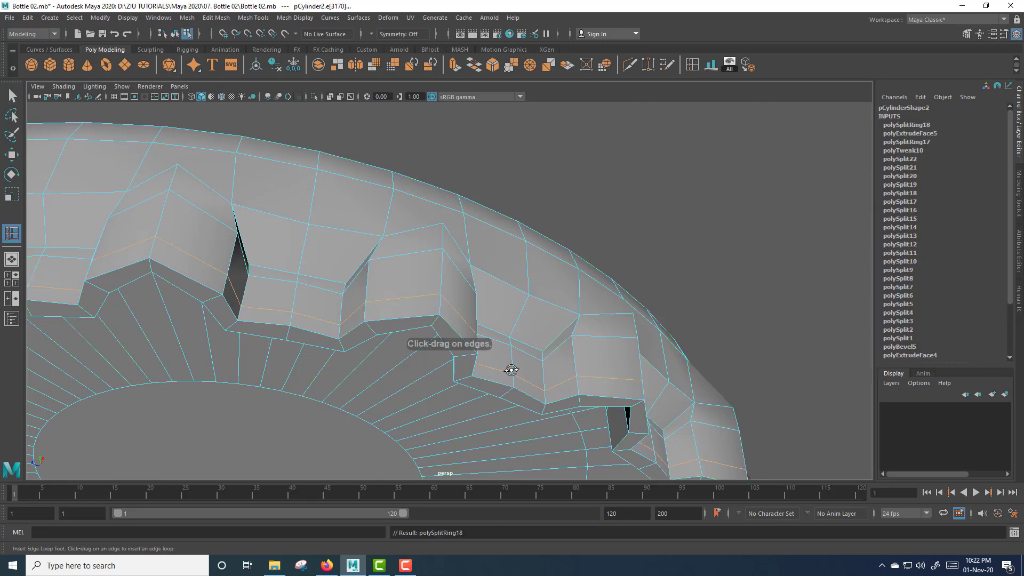
left_click_drag(511, 369, 572, 354, "alt")
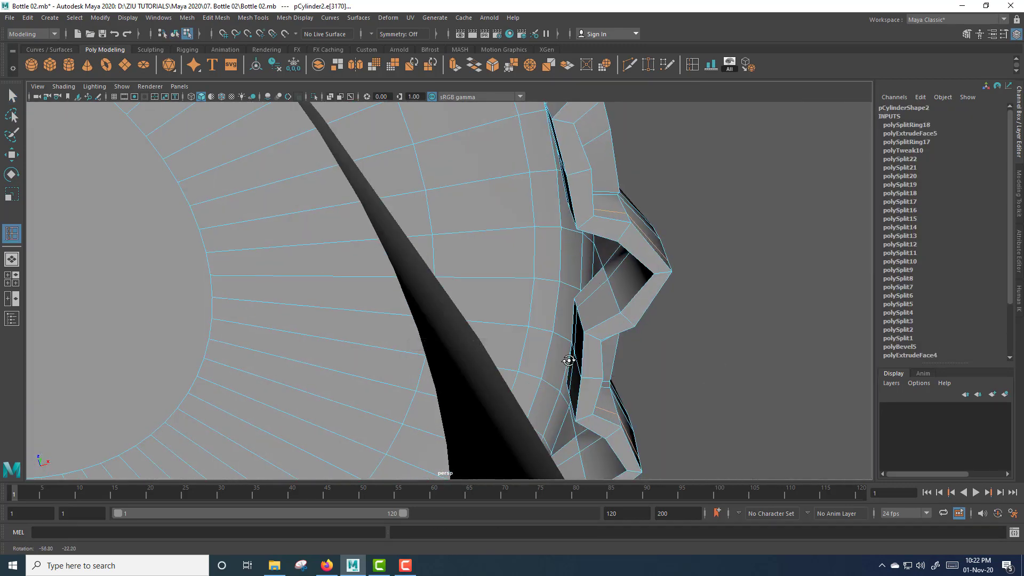
Step: Insert another edge loop on the cap's crimped rim and check the cap in smooth preview
left_click(617, 304)
key("3")
key("w")
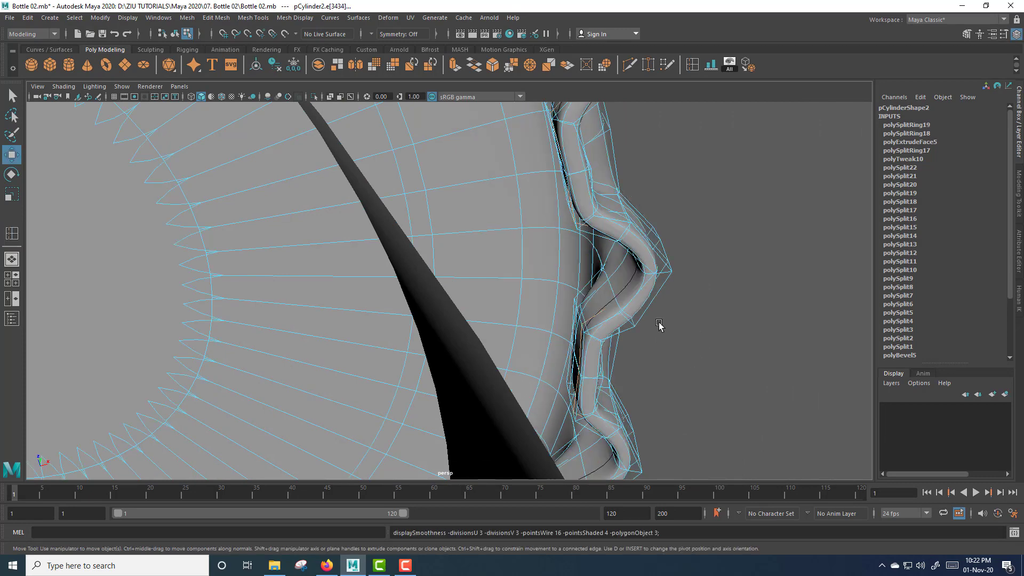
right_click(636, 271)
left_click(678, 255)
left_click_drag(756, 283, 511, 394, "alt")
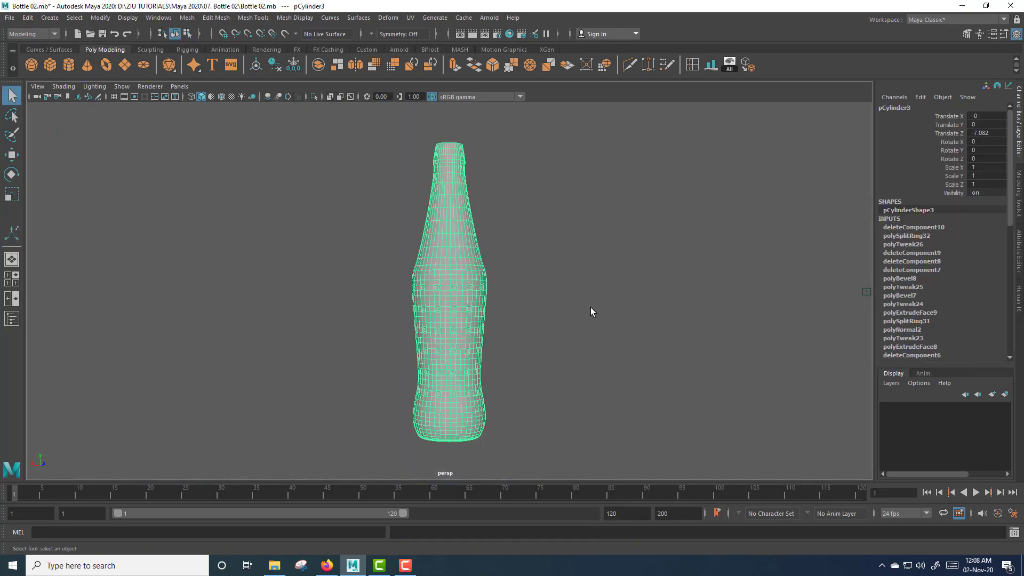
Step: Extrude all faces of the bottle body to give the glass a wall thickness, and return to object mode
left_click_drag(590, 307, 556, 265, "alt")
middle_click_drag(556, 264, 570, 295, "alt")
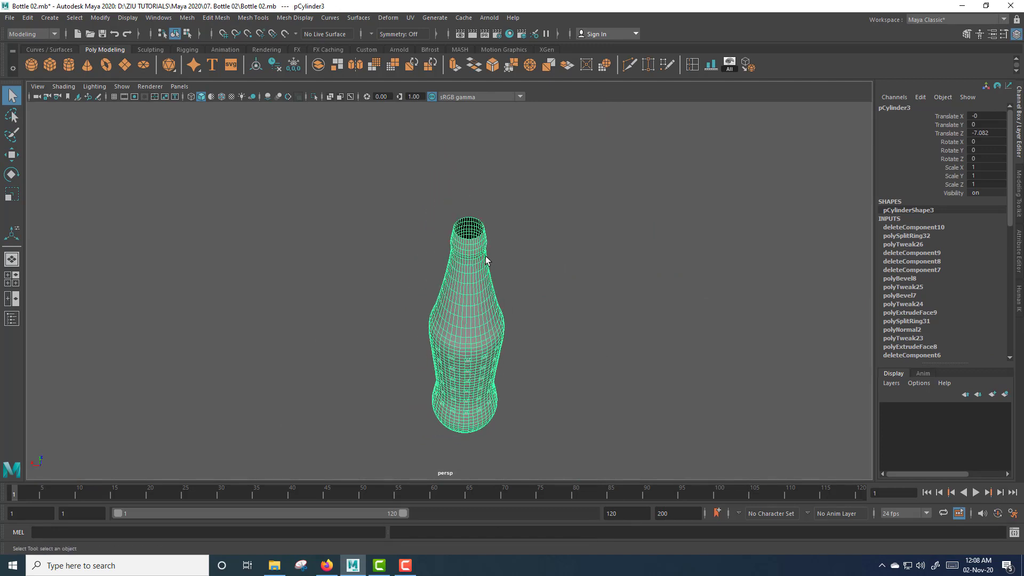
right_click_drag(485, 256, 484, 305)
double_click(484, 275)
scroll(574, 294, "up", 4)
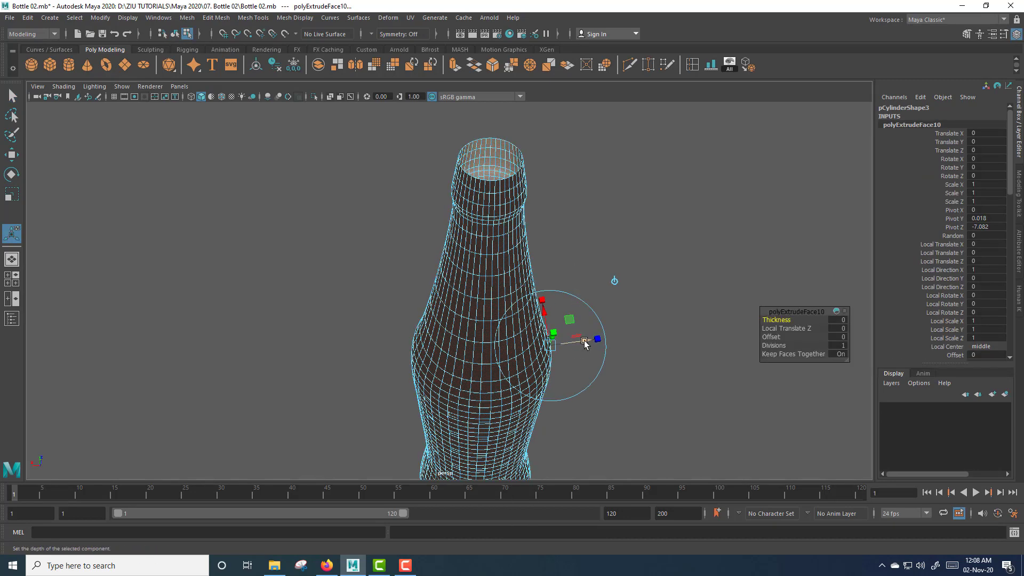
left_click_drag(580, 334, 579, 345)
middle_click_drag(608, 212, 580, 319, "alt")
scroll(580, 319, "up", 6)
scroll(580, 320, "down", 5)
right_click_drag(482, 280, 537, 254)
scroll(500, 290, "down", 3)
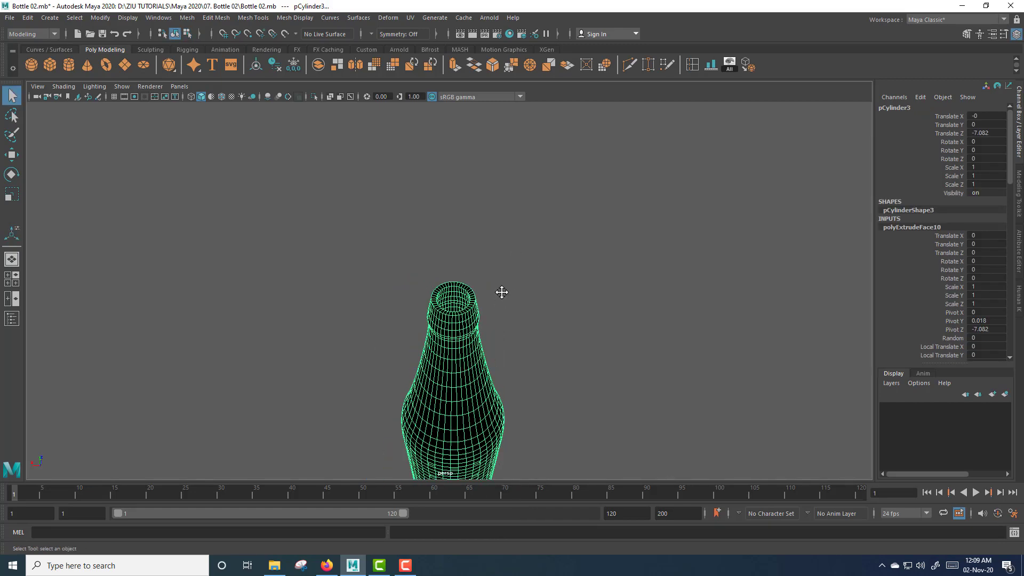
Step: Reverse the normals of the thickened bottle
middle_click_drag(500, 290, 489, 192, "alt")
left_click_drag(489, 191, 482, 256, "alt")
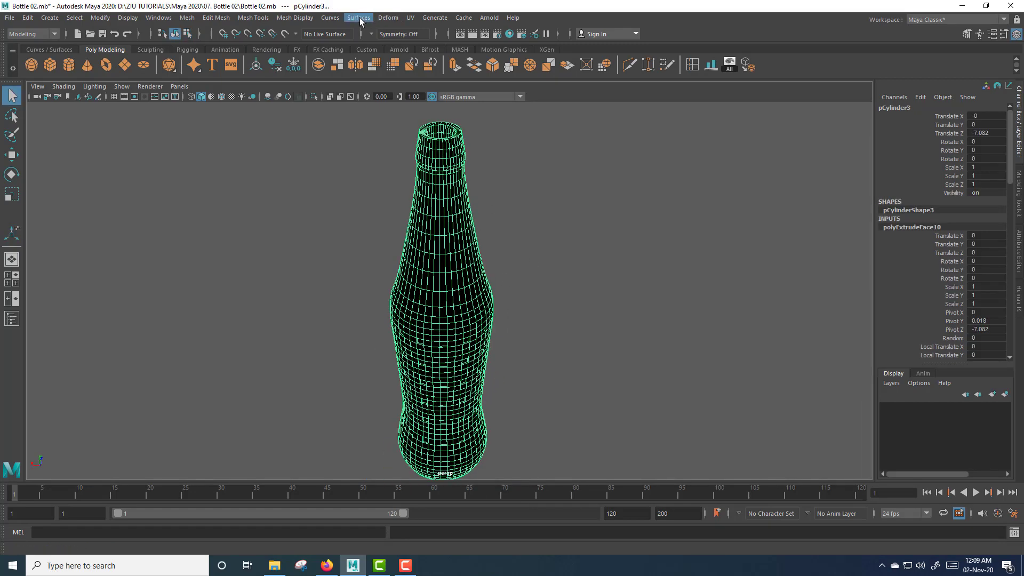
left_click(302, 18)
left_click(307, 67)
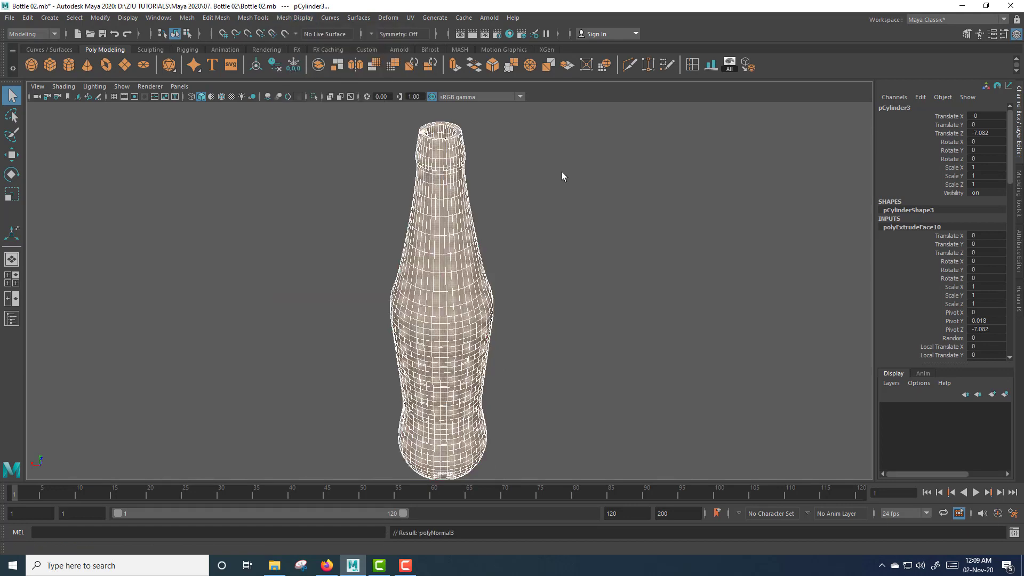
Step: Adjust the outer top edge loop of the bottle's mouth with the Scale tool
middle_click_drag(517, 155, 541, 242, "alt")
scroll(543, 240, "up", 5)
right_click_drag(517, 169, 516, 145)
double_click(511, 165)
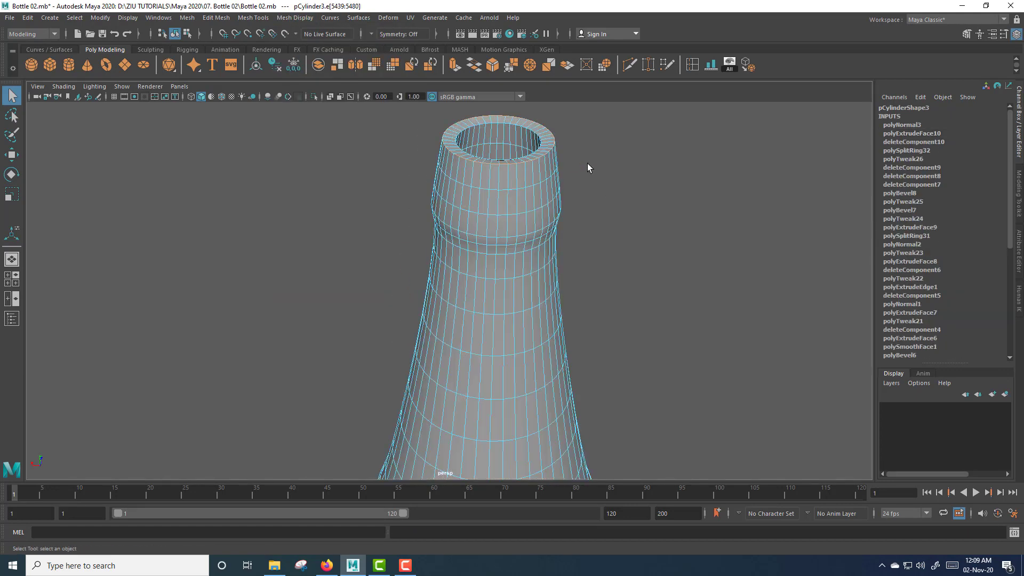
middle_click_drag(587, 163, 559, 241, "alt")
scroll(540, 234, "up", 5)
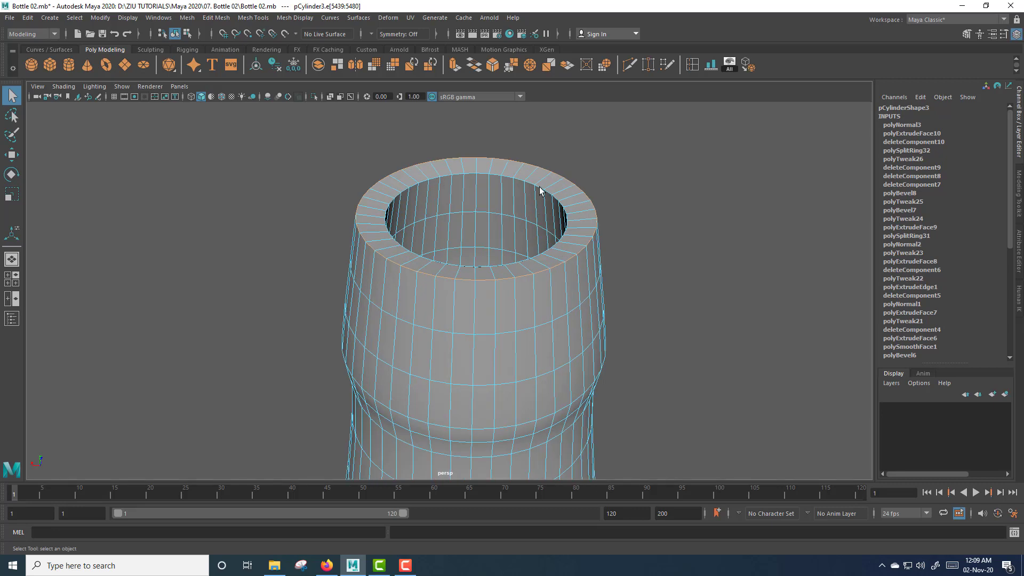
scroll(557, 226, "down", 5)
left_click_drag(558, 226, 515, 294, "alt")
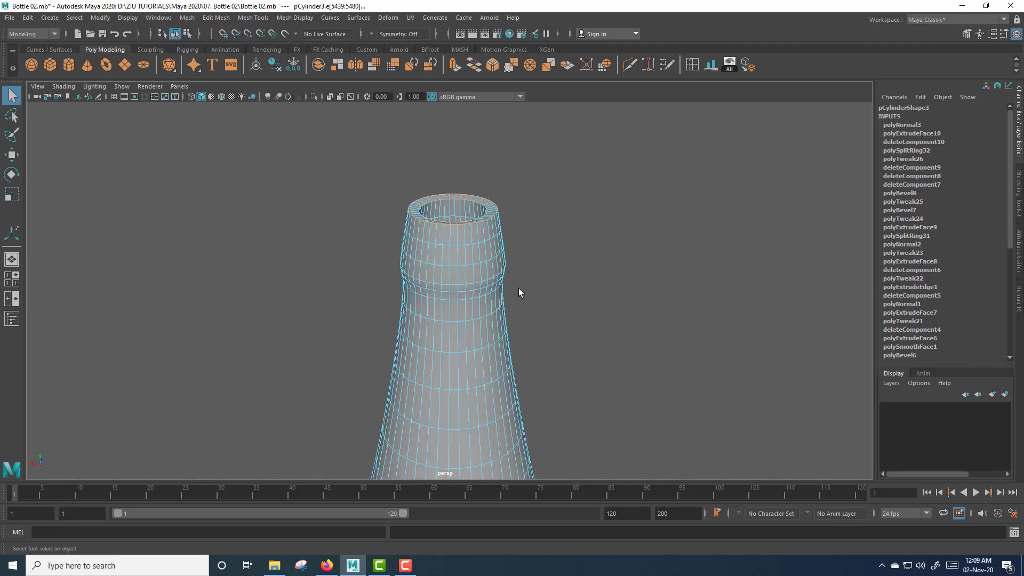
key("r")
left_click_drag(453, 164, 470, 359)
key("w")
middle_click_drag(543, 221, 543, 262, "alt")
scroll(543, 262, "up", 5)
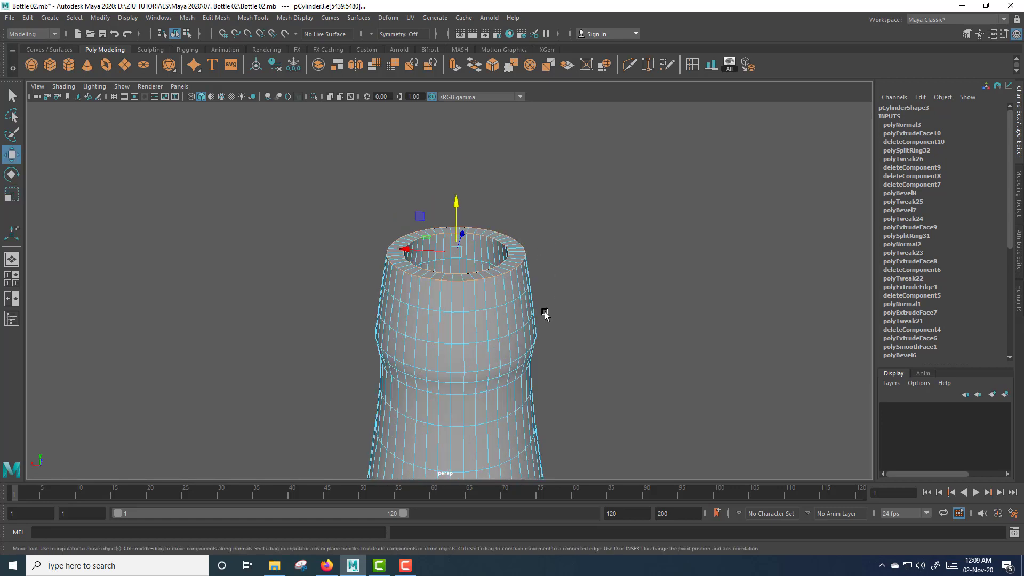
Step: Insert two horizontal edge loops around the outer neck, close below the bottle's mouth
left_click_drag(544, 312, 533, 308, "alt")
middle_click_drag(503, 259, 527, 304, "alt")
scroll(533, 284, "up", 2)
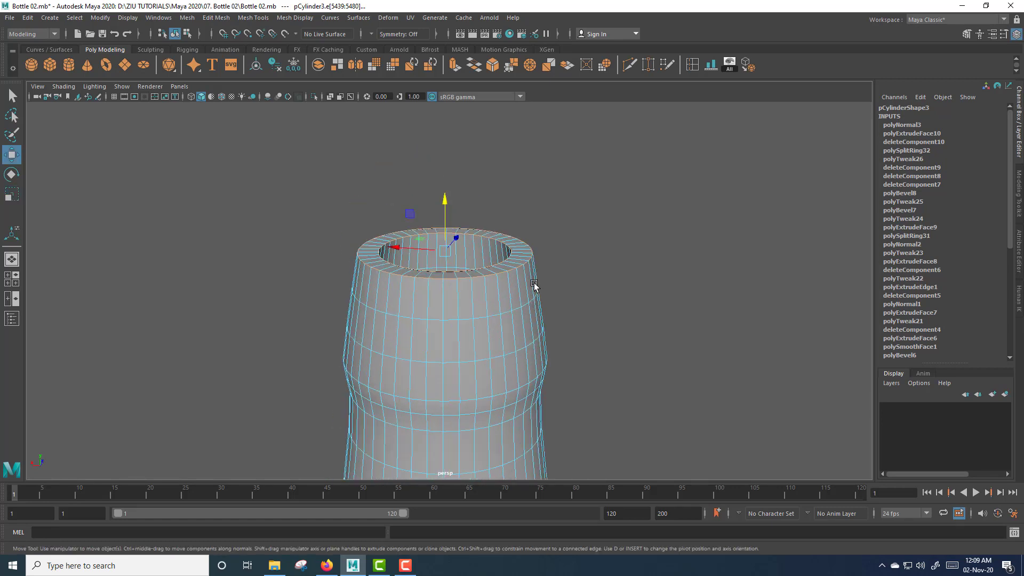
left_click_drag(523, 293, 515, 289, "alt")
middle_click_drag(515, 289, 509, 294, "alt")
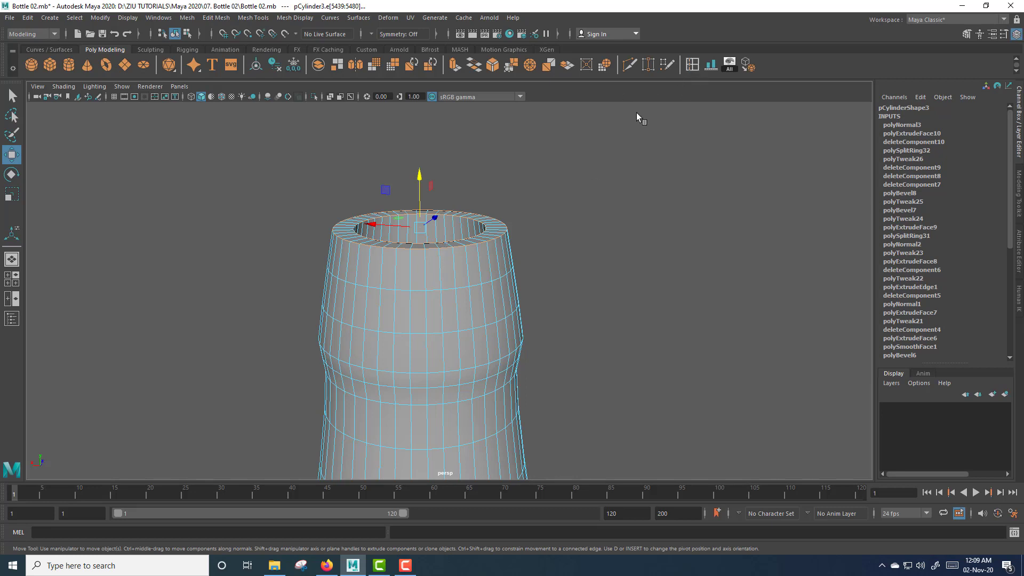
left_click(692, 64)
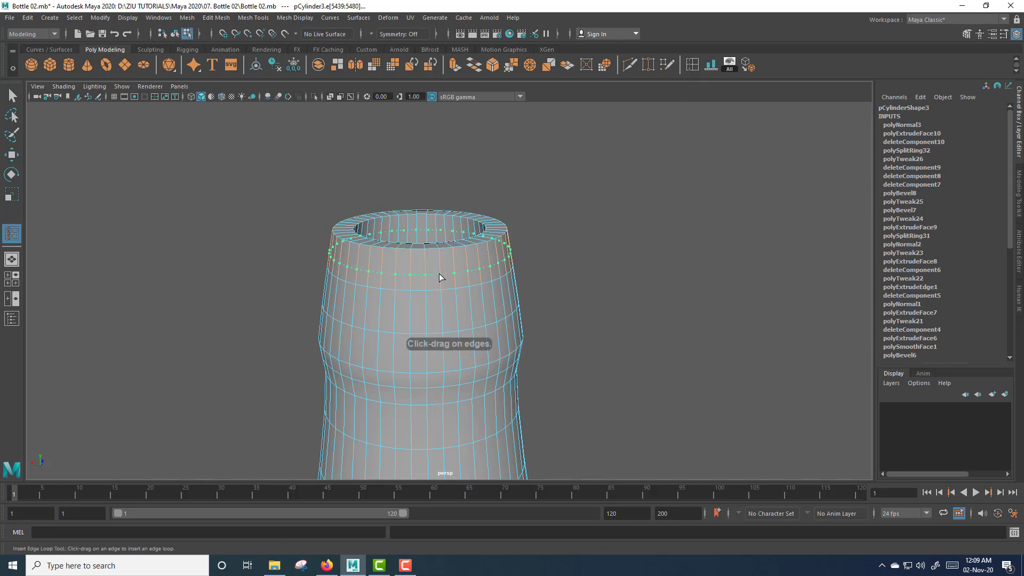
left_click(441, 268)
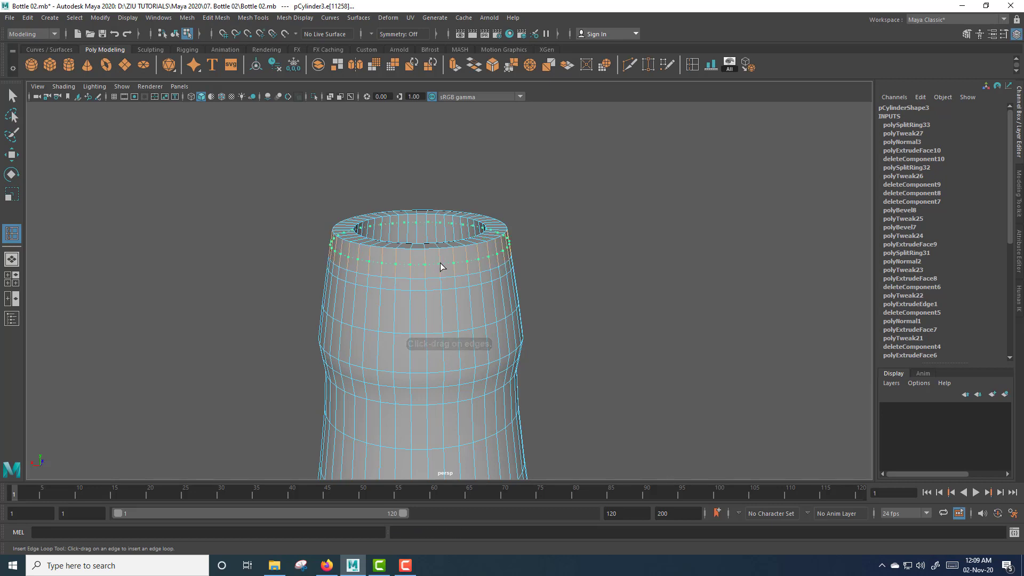
left_click_drag(444, 265, 445, 268)
key("w")
Step: Extrude the ring of faces between the two new edge loops outward by about 0.037 to form a lip
right_click_drag(446, 268, 368, 301)
double_click(447, 270)
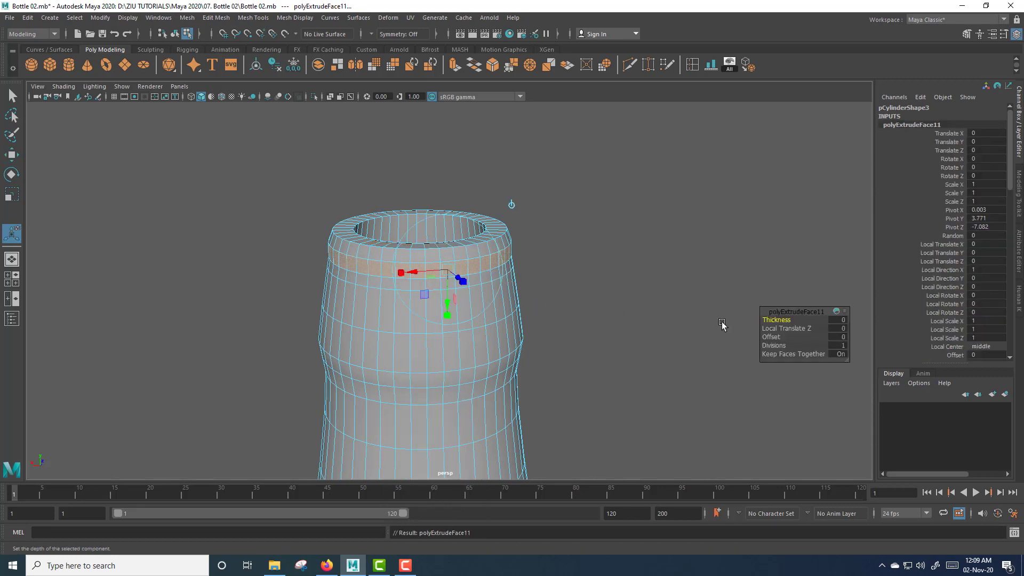
middle_click_drag(521, 318, 663, 336, "alt")
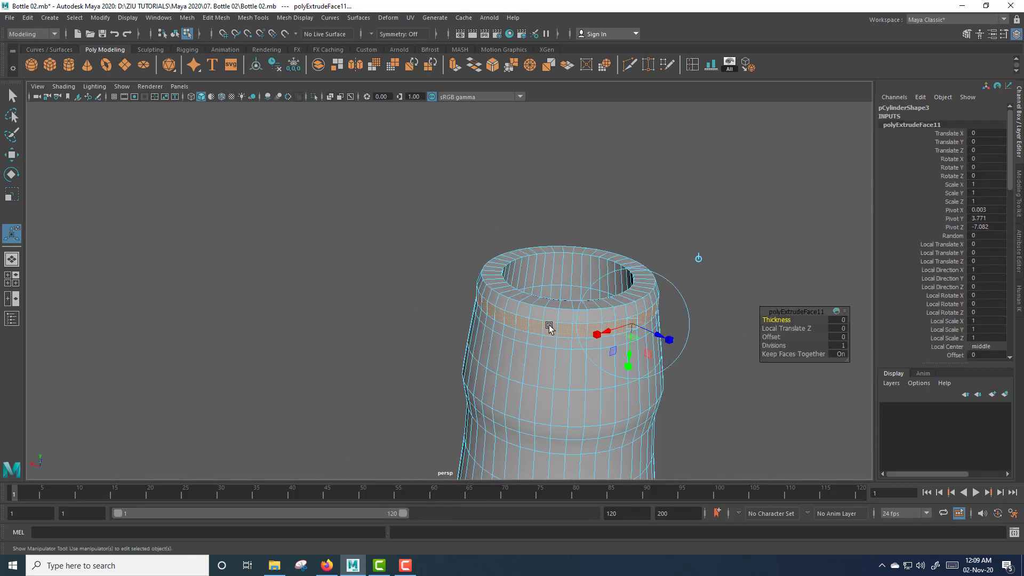
left_click_drag(664, 336, 664, 338)
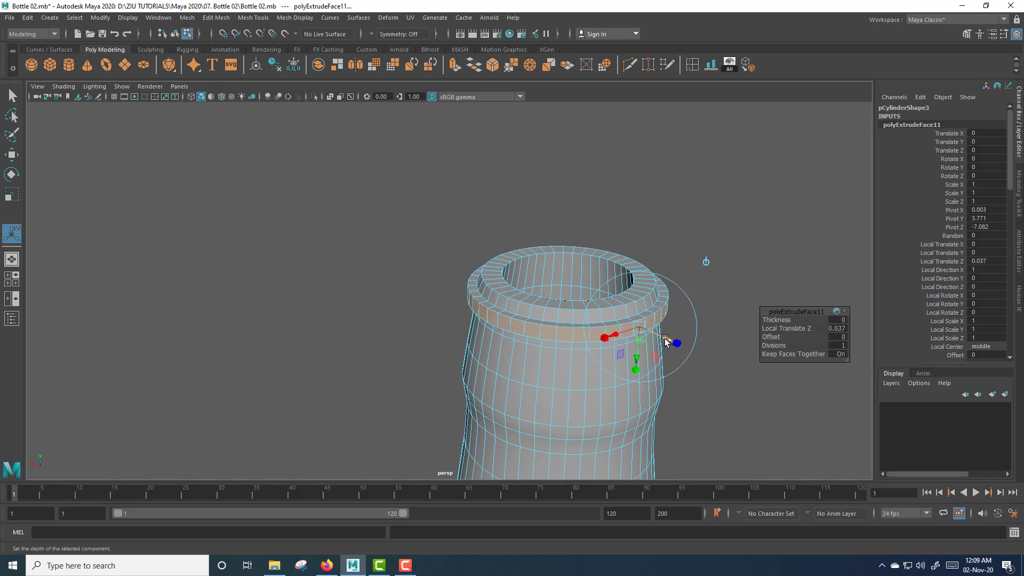
left_click_drag(653, 376, 623, 365, "alt")
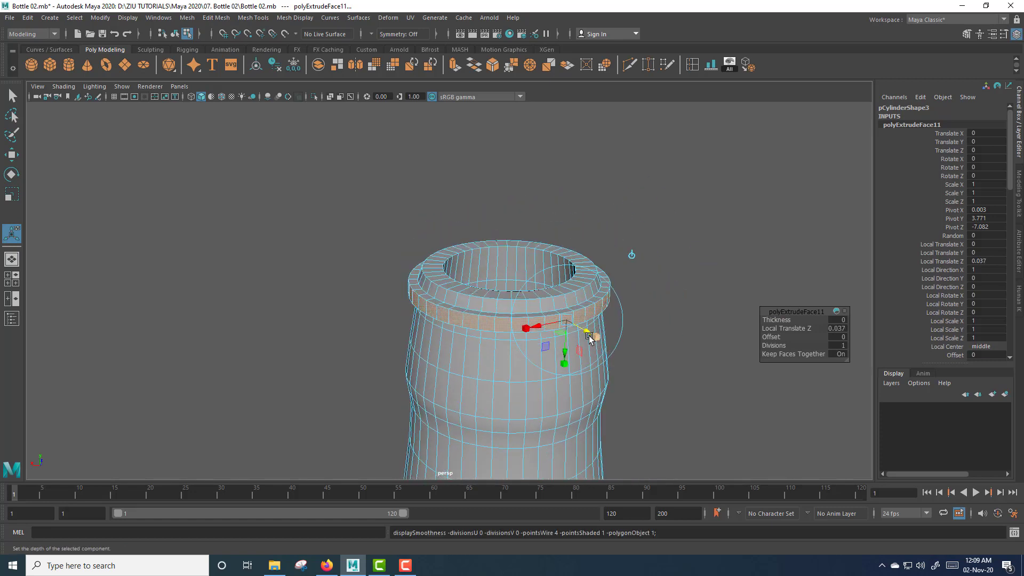
Step: Set the lip extrusion's Local Translate Z to 0.02 and check the result in smooth preview
left_click(836, 328)
type("0.2")
key("Return")
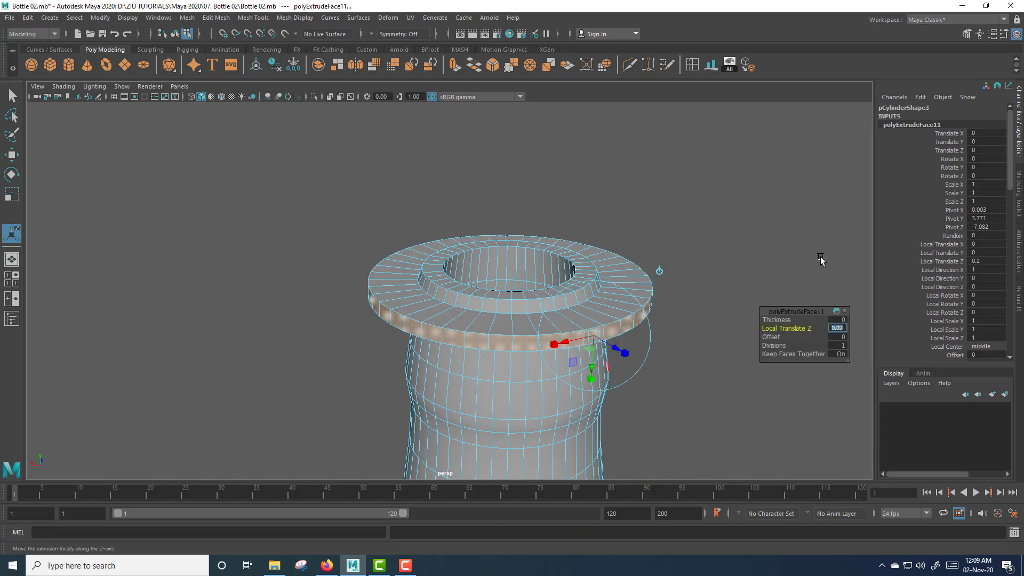
key("Return")
right_click_drag(491, 299, 539, 252)
key("3")
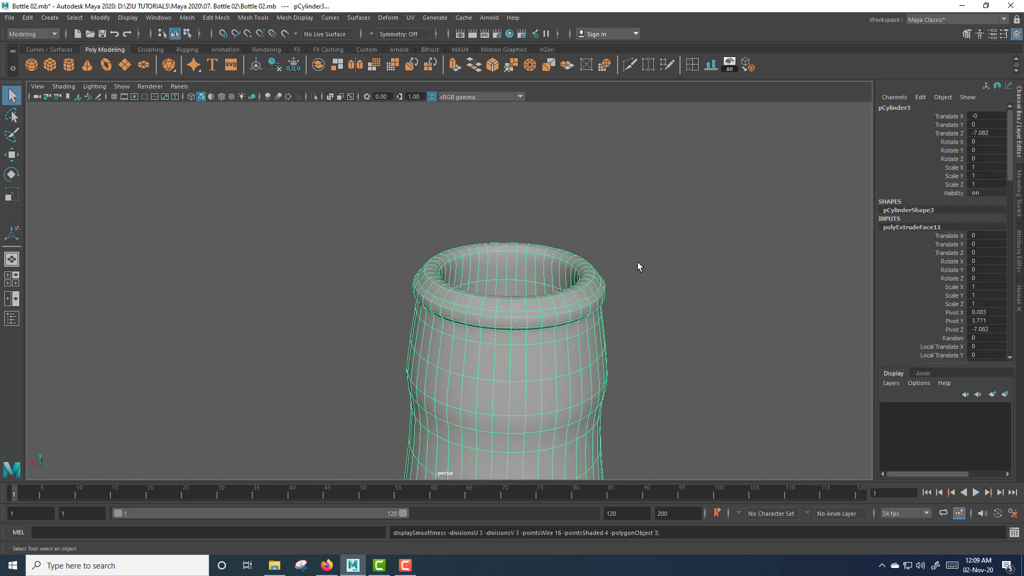
Step: Bevel the inner and outer top edge loops of the unsmoothed bottle mouth with 3 segments
key("1")
right_click_drag(587, 289, 587, 241)
scroll(615, 293, "up", 4)
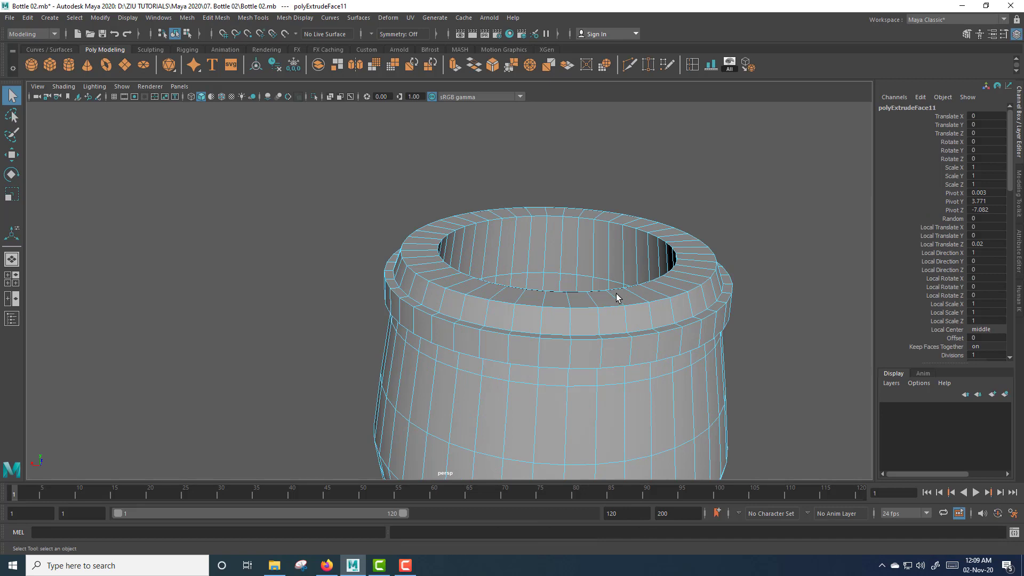
left_click(676, 301)
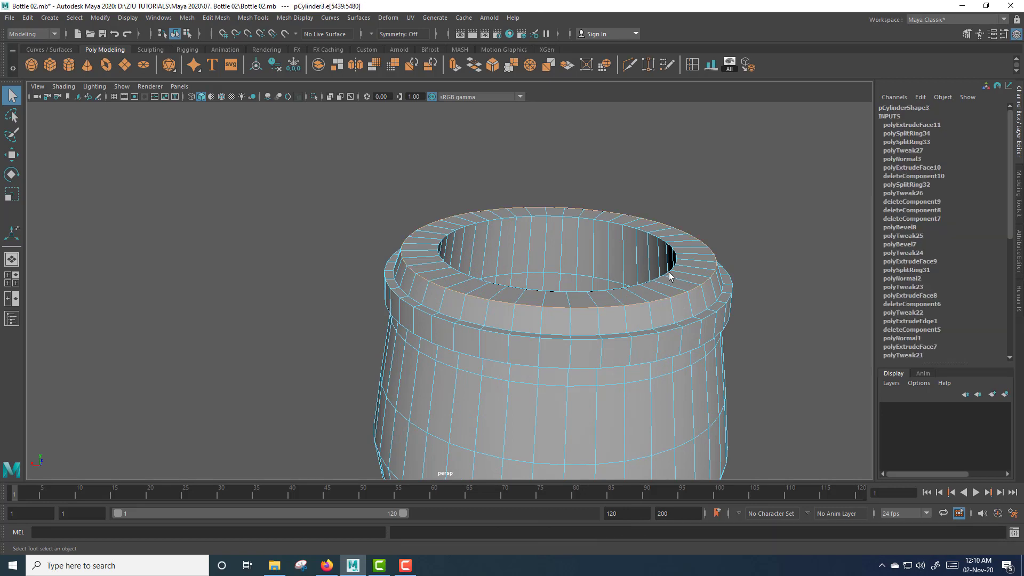
right_click_drag(669, 272, 721, 278, "shift")
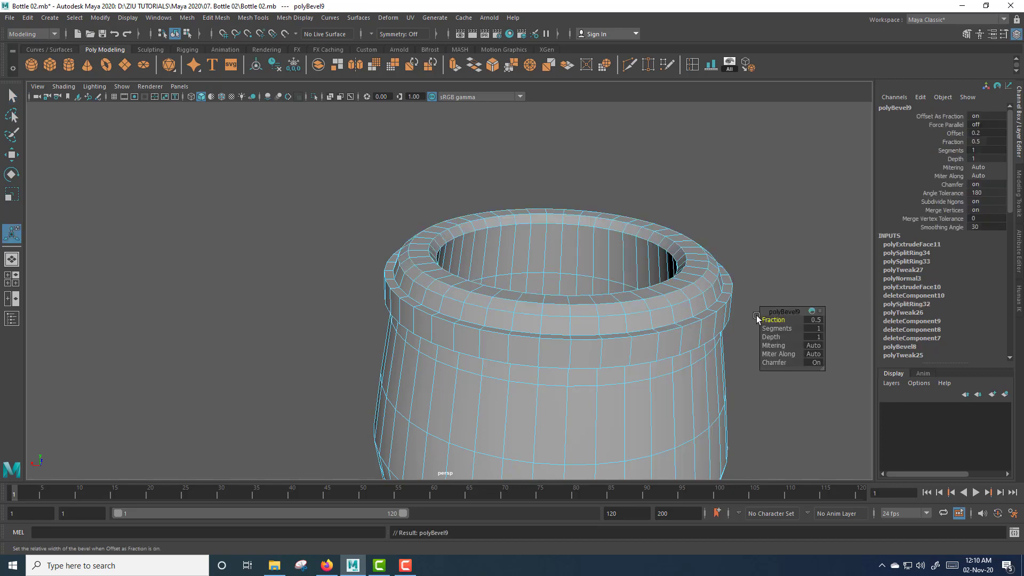
left_click(774, 328)
left_click_drag(774, 328, 782, 328)
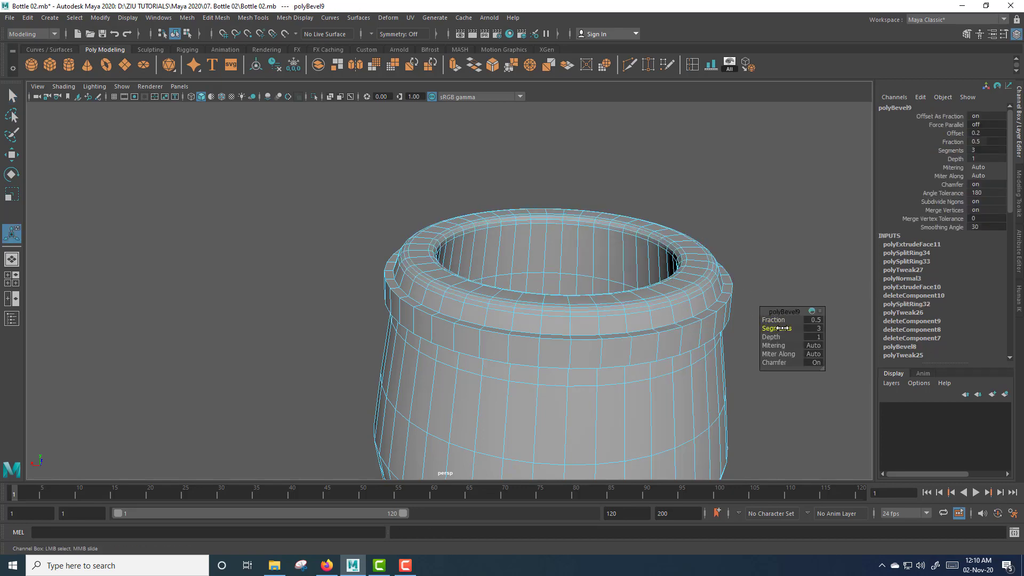
left_click_drag(659, 337, 644, 313, "alt")
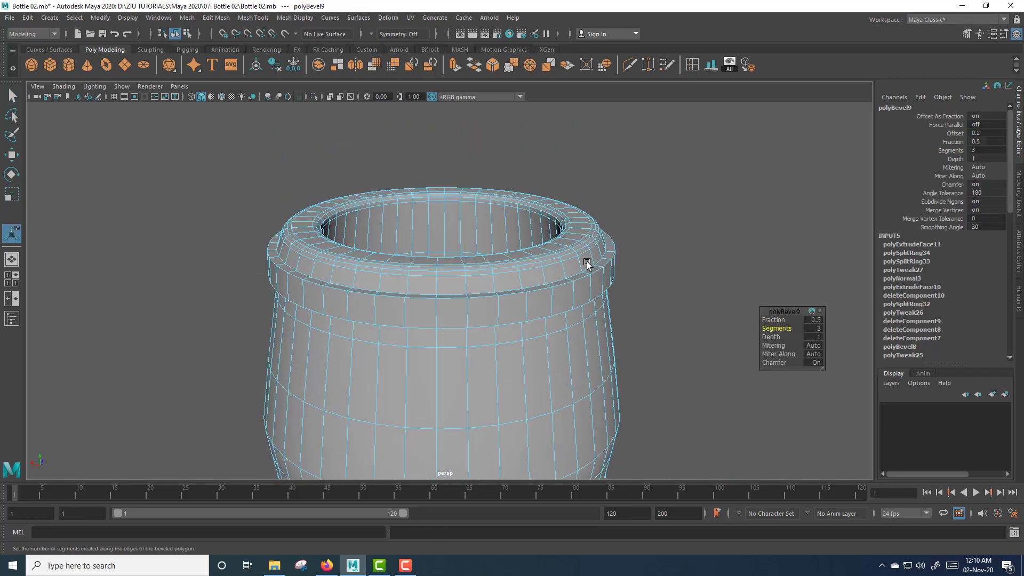
Step: Bevel the upper and lower edge loops of the protruding lip with a fraction of 0.5 and 1 segment
key("t")
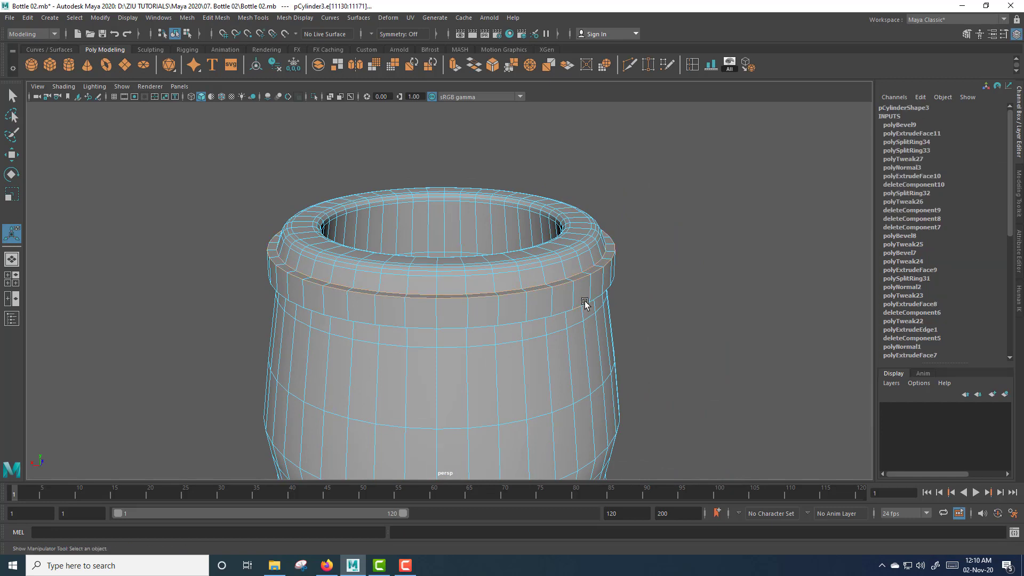
scroll(593, 319, "down", 5)
left_click_drag(590, 336, 539, 178, "alt")
middle_click_drag(539, 178, 551, 339, "alt")
scroll(544, 309, "up", 5)
scroll(534, 226, "up", 3)
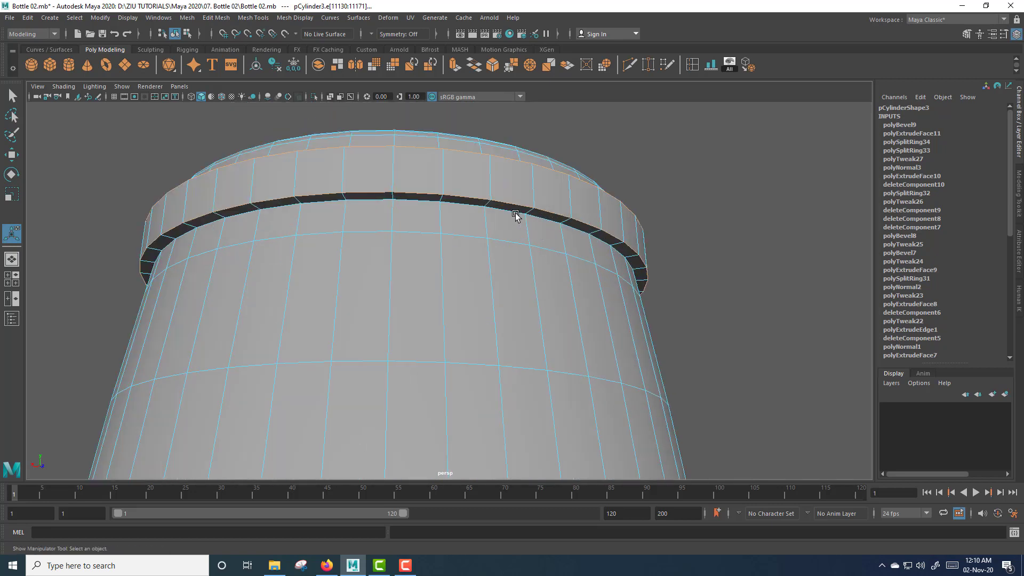
right_click_drag(515, 212, 561, 217, "shift")
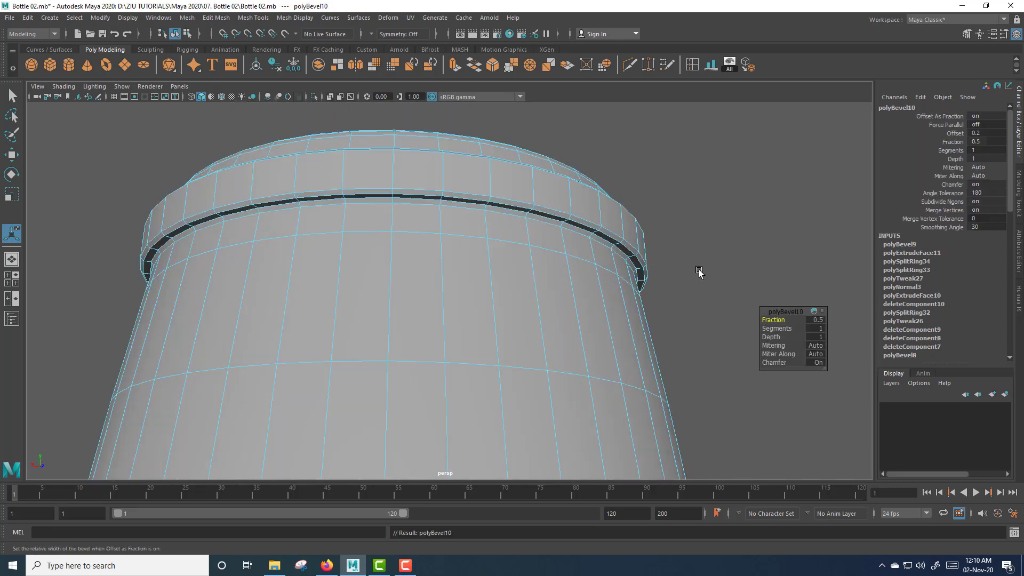
Step: Turn on smooth preview for the bottle and examine its mouth and neck with nothing selected
key("3")
scroll(724, 231, "down", 5)
left_click_drag(646, 227, 519, 224, "alt")
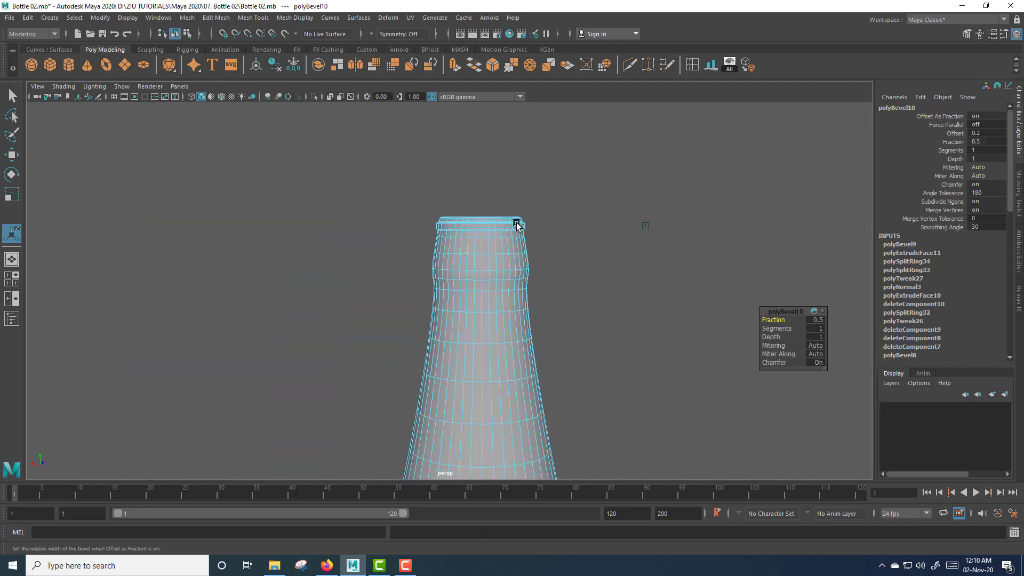
key("q")
left_click(638, 251)
scroll(542, 297, "down", 3)
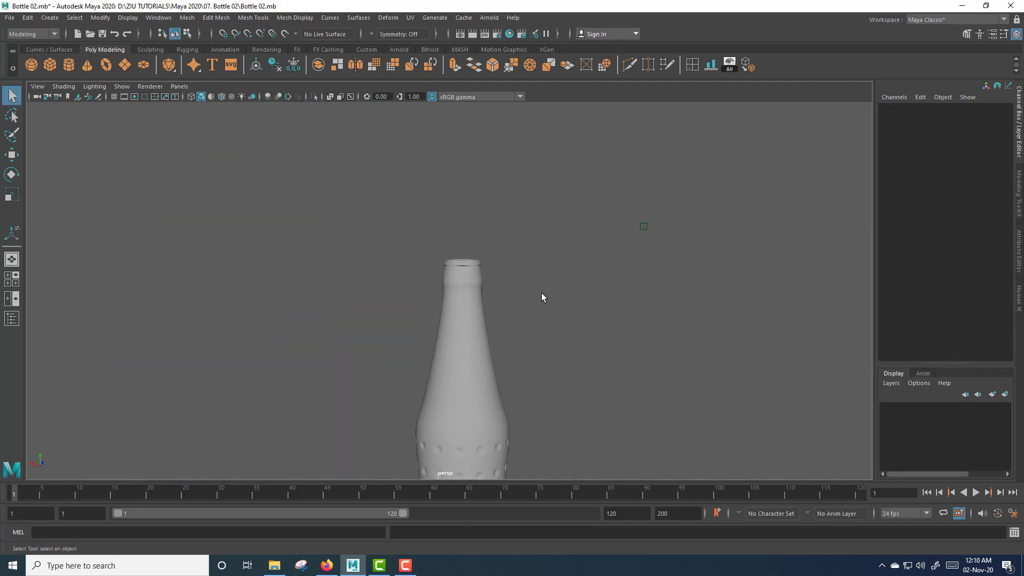
left_click_drag(542, 297, 581, 309, "alt")
scroll(585, 309, "up", 3)
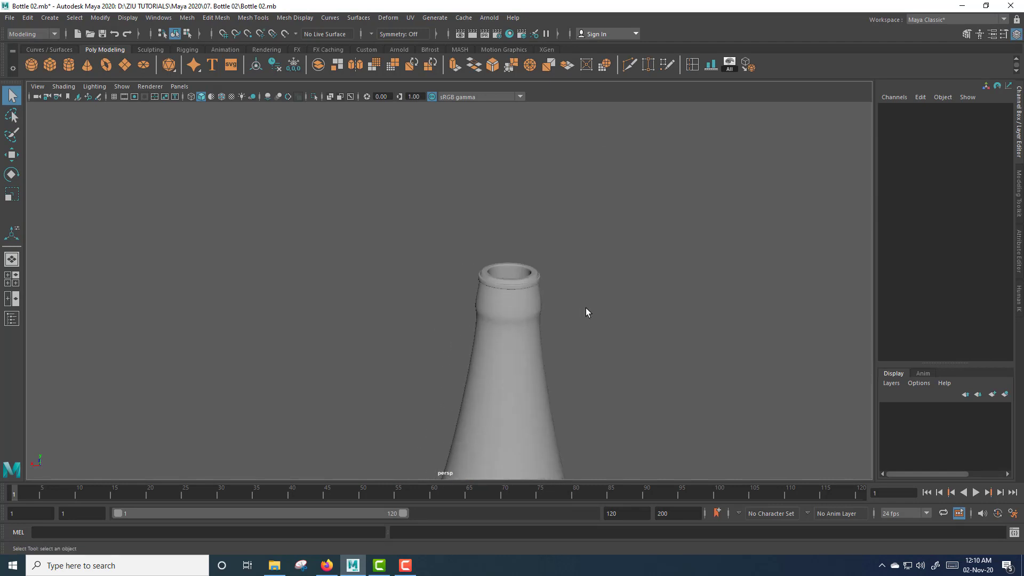
Step: Frame the whole bottle in the front view and compare its smoothed shape with the Sprite reference image
left_click(521, 350)
key("space")
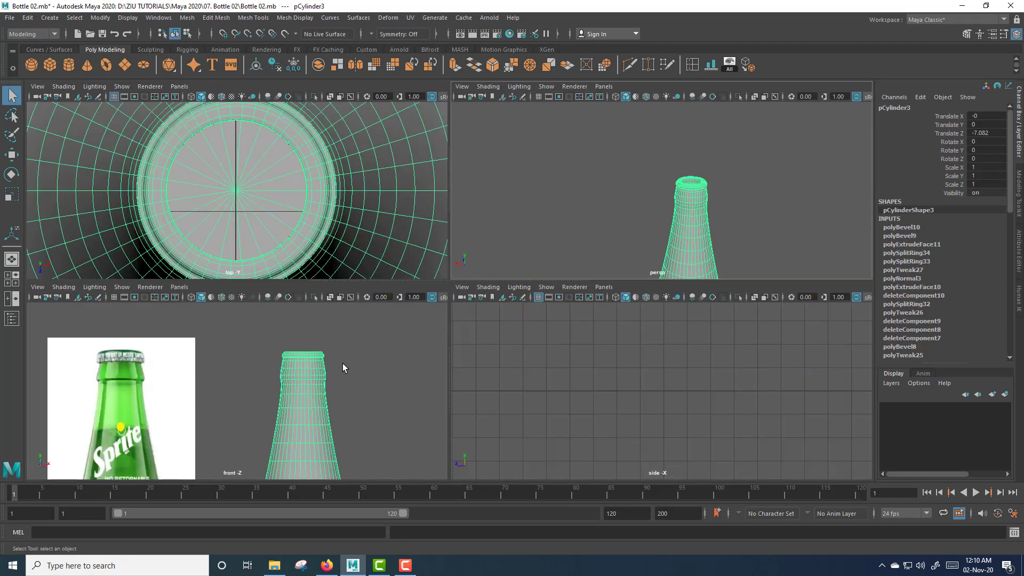
key("f")
key("space")
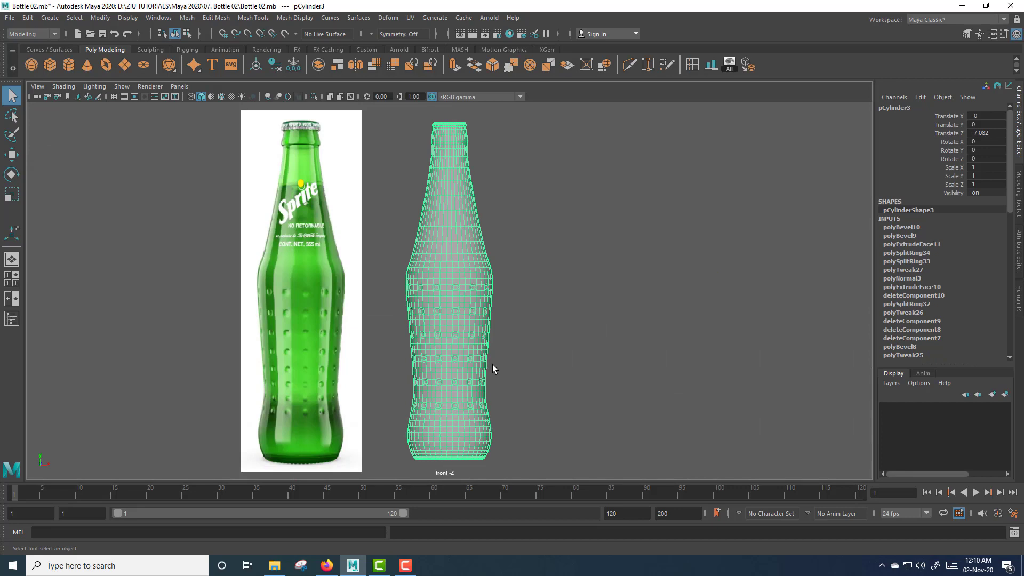
left_click(555, 318)
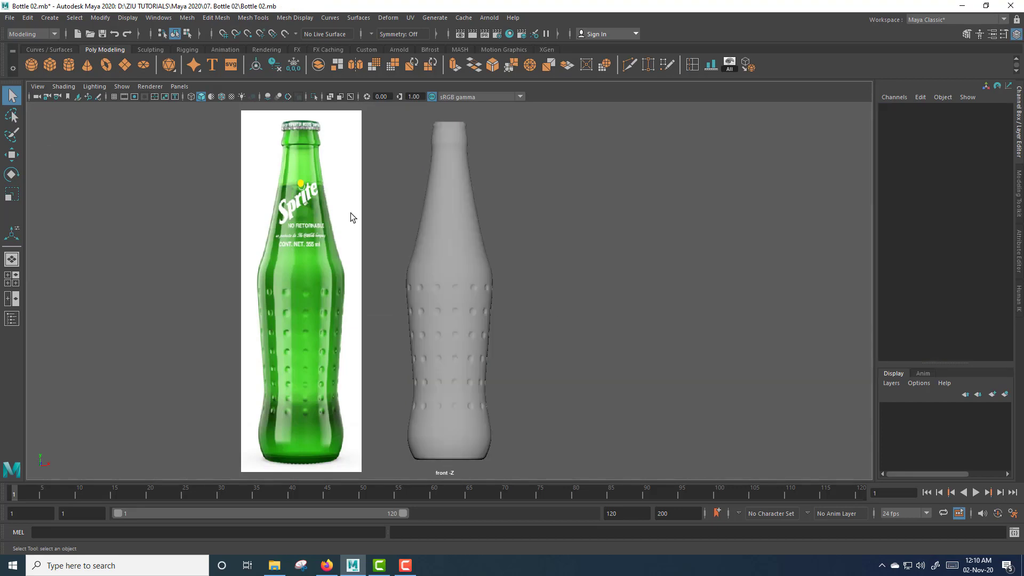
Step: Show all hidden objects in the scene to bring back the bottle cap
left_click(128, 18)
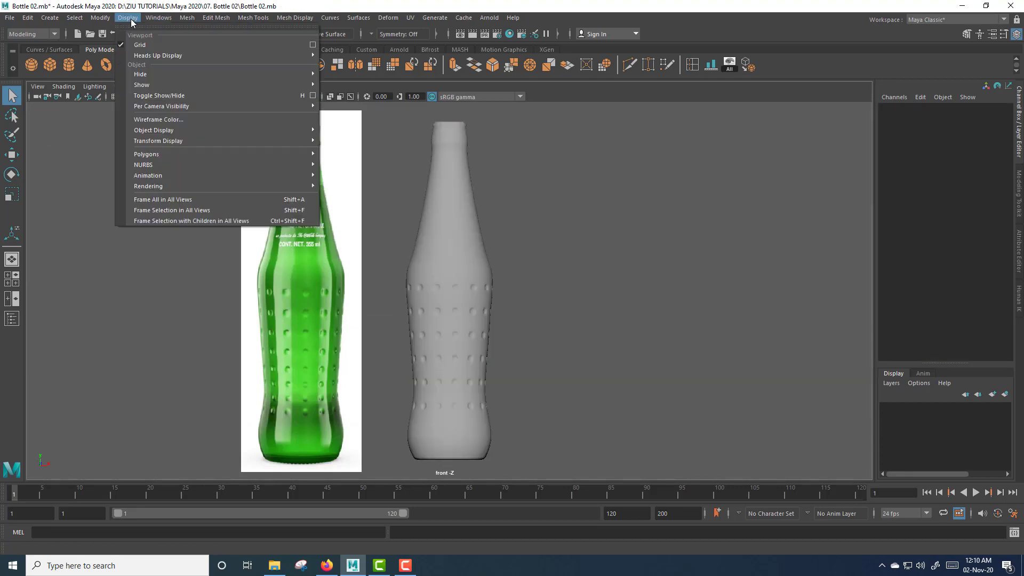
mouse_move(155, 85)
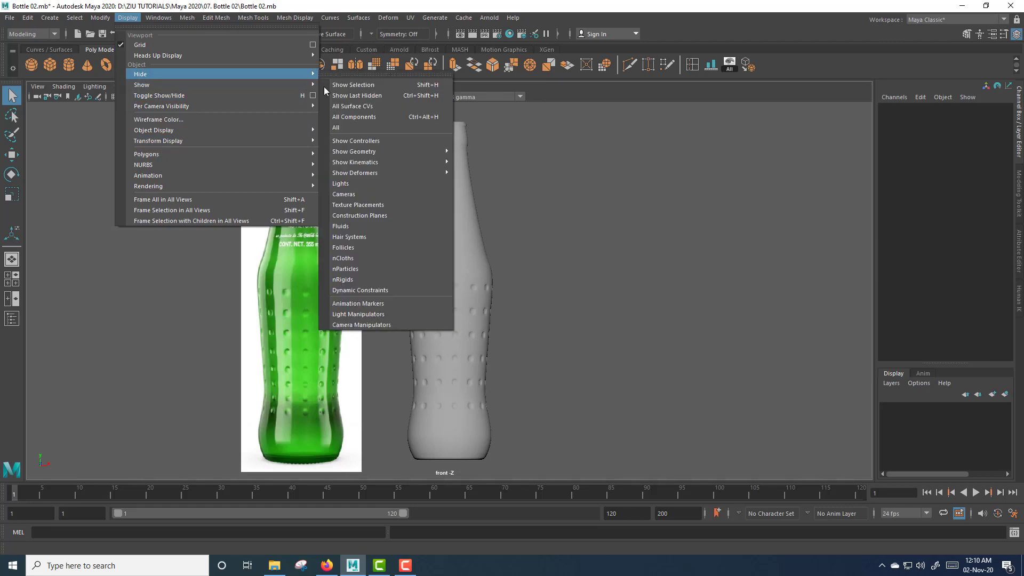
mouse_move(266, 85)
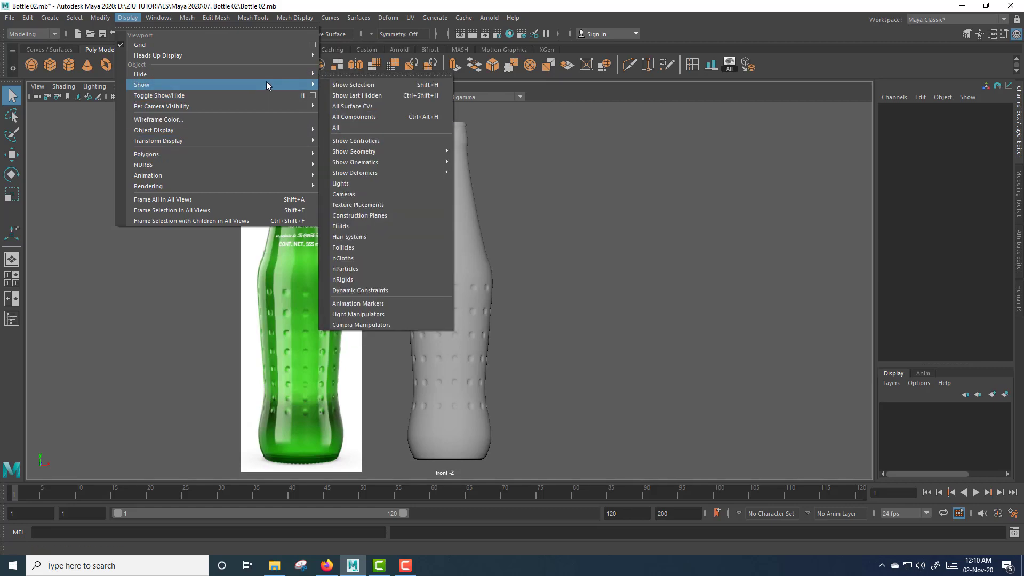
left_click(338, 129)
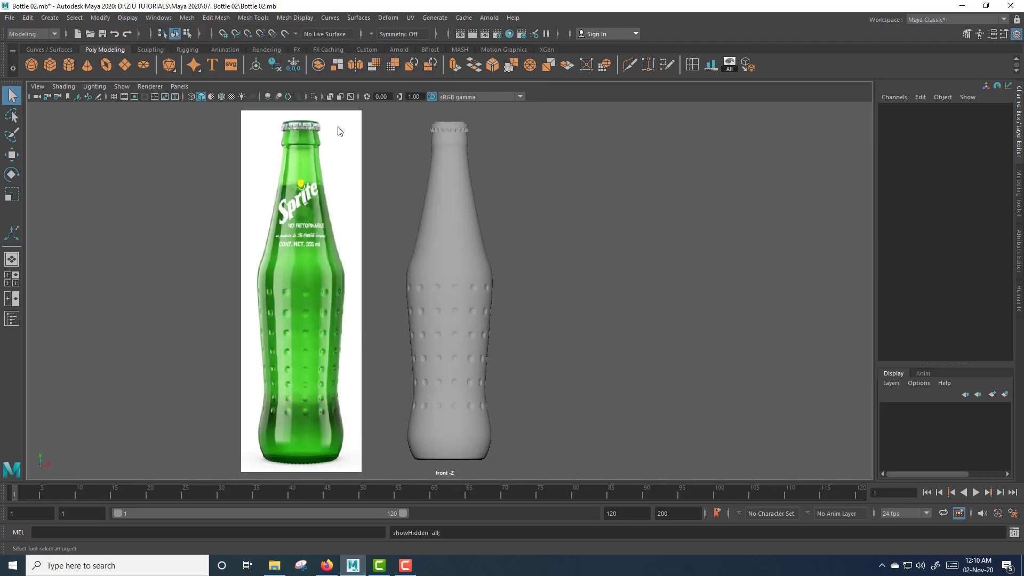
Step: Raise the crimped cap over the bottle mouth to a Translate Y of 3.722, then clear the selection
left_click(459, 128)
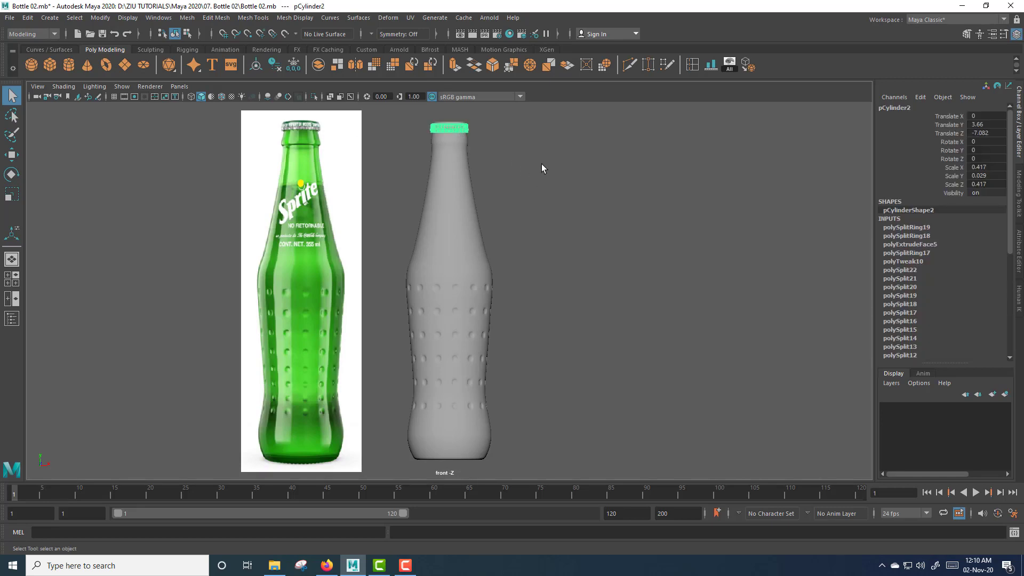
middle_click_drag(542, 165, 562, 290, "alt")
scroll(562, 290, "up", 3)
key("w")
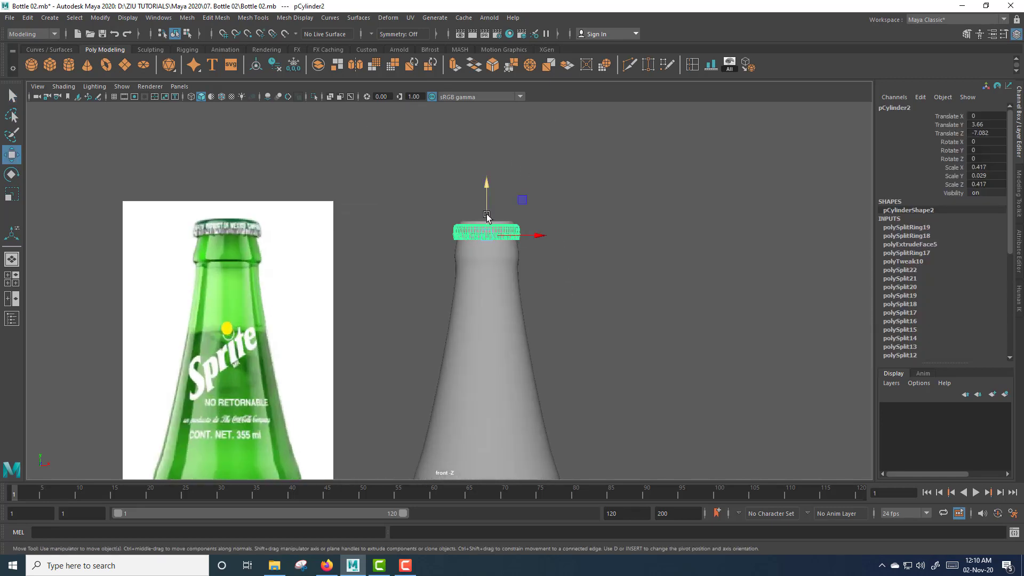
left_click_drag(486, 215, 486, 211)
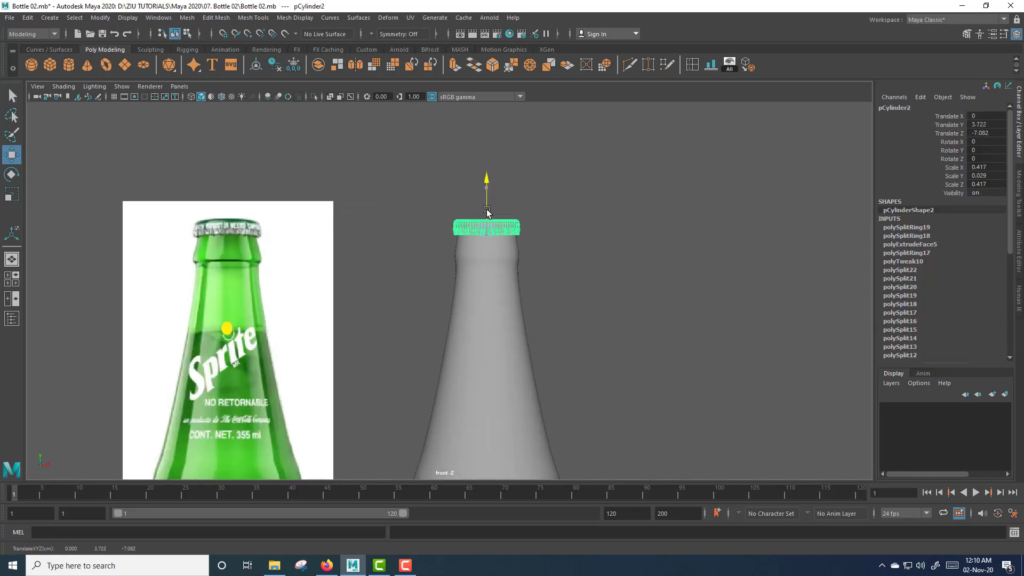
left_click(597, 260)
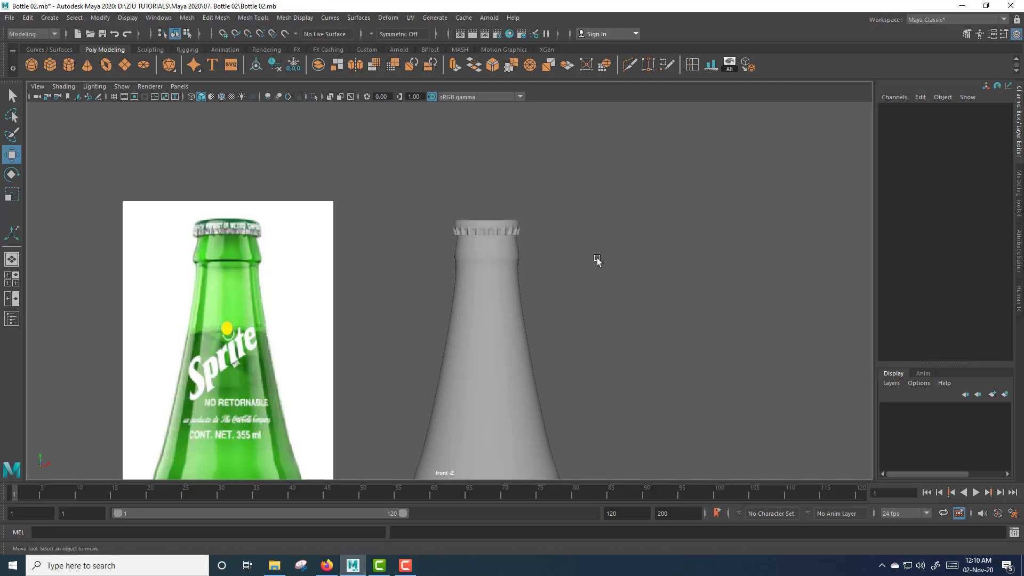
Step: Hide the perspective camera object that sits above the bottle in the front view
scroll(598, 262, "down", 5)
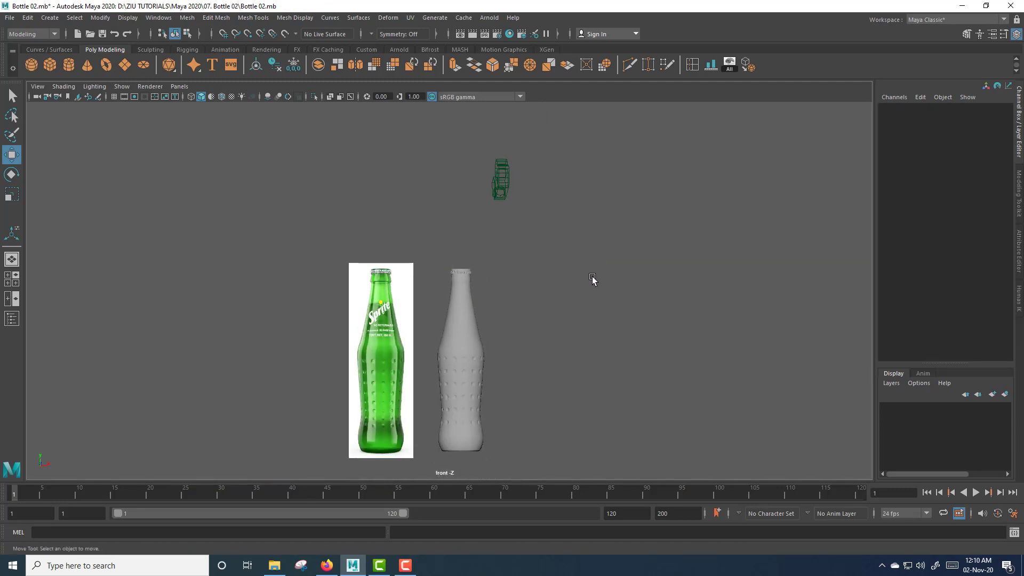
left_click(502, 194)
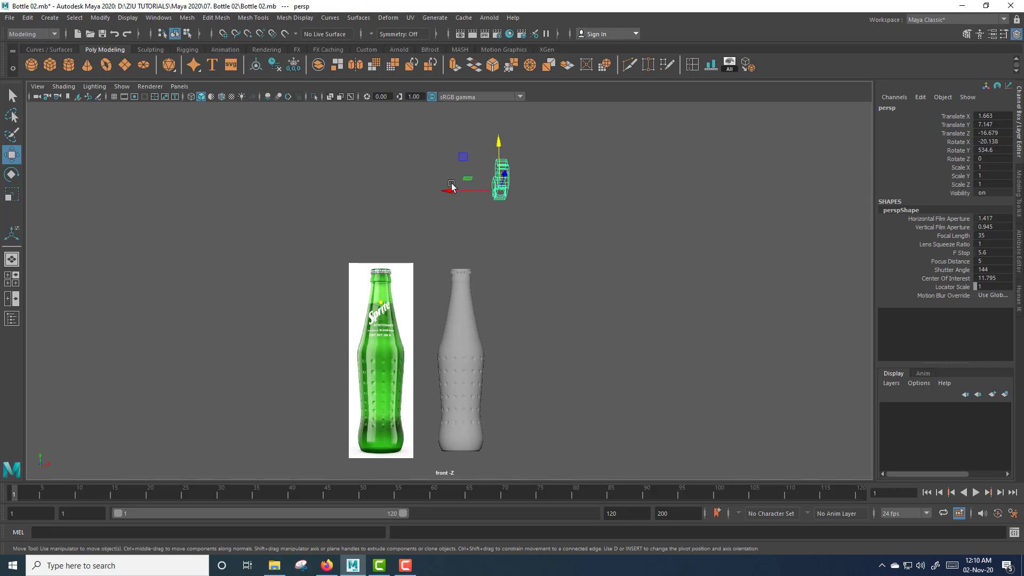
key("ctrl+h")
left_click(469, 211)
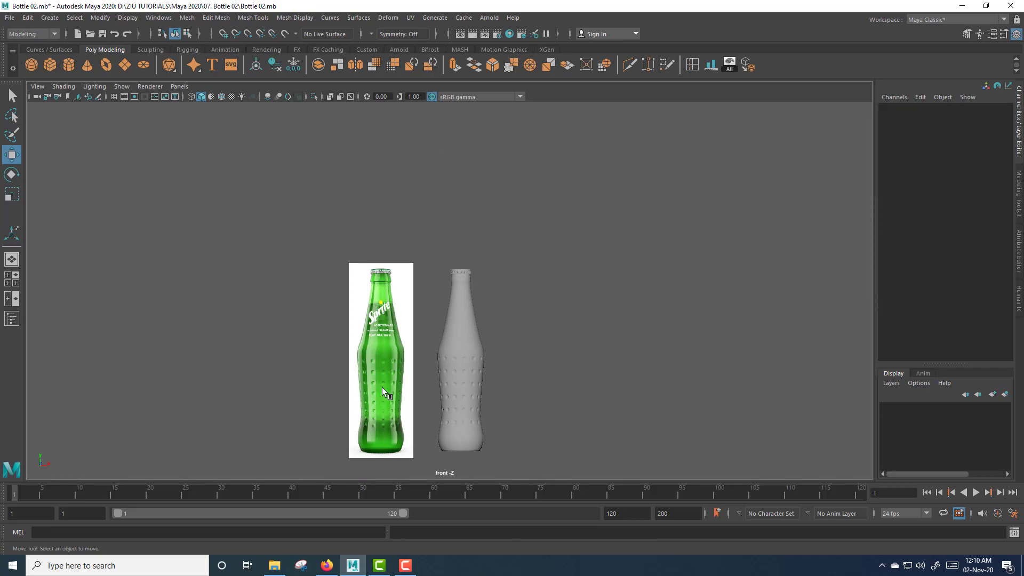
Step: Frame the capped bottle beside the Sprite reference image in the front view and compare them with nothing selected
left_click_drag(573, 468, 243, 238)
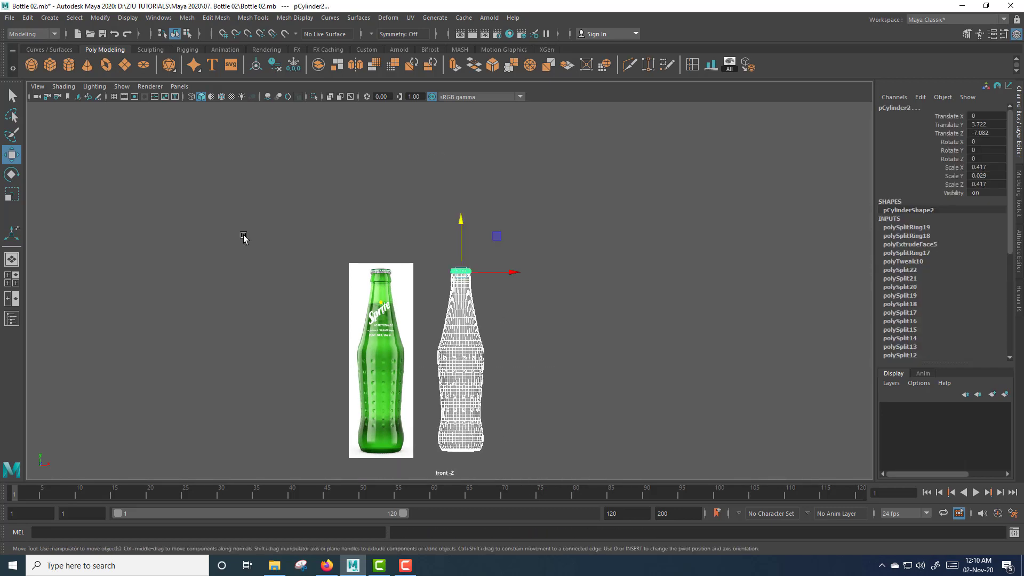
key("a")
left_click(608, 304)
key("5")
scroll(560, 303, "down", 2)
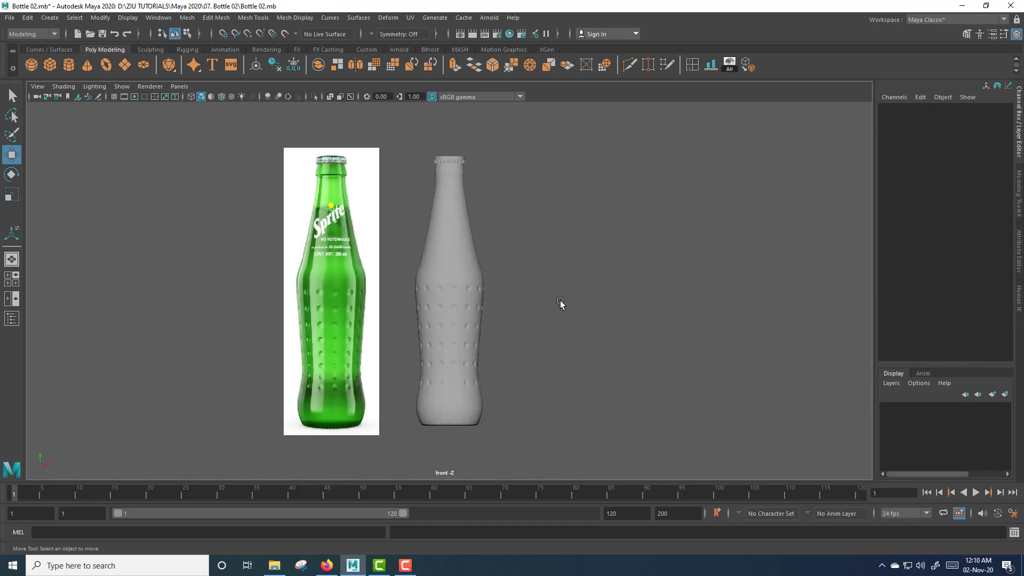